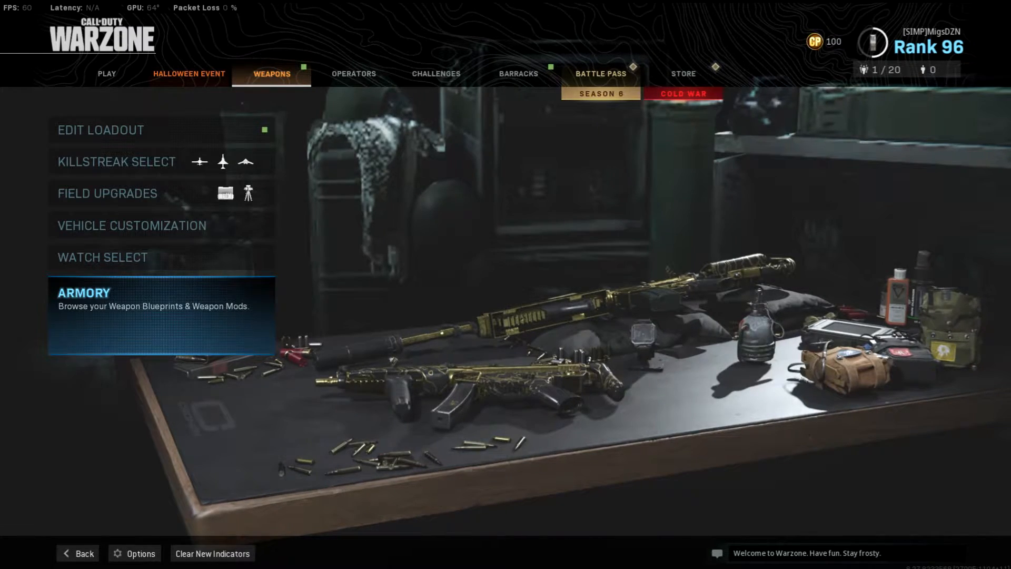
Go to the game's Store from the Weapons section.
{"action": "key", "text": "Down"}
{"action": "key", "text": "e"}
{"action": "key", "text": "e"}
{"action": "key", "text": "e"}
{"action": "key", "text": "e"}
{"action": "key", "text": "e"}
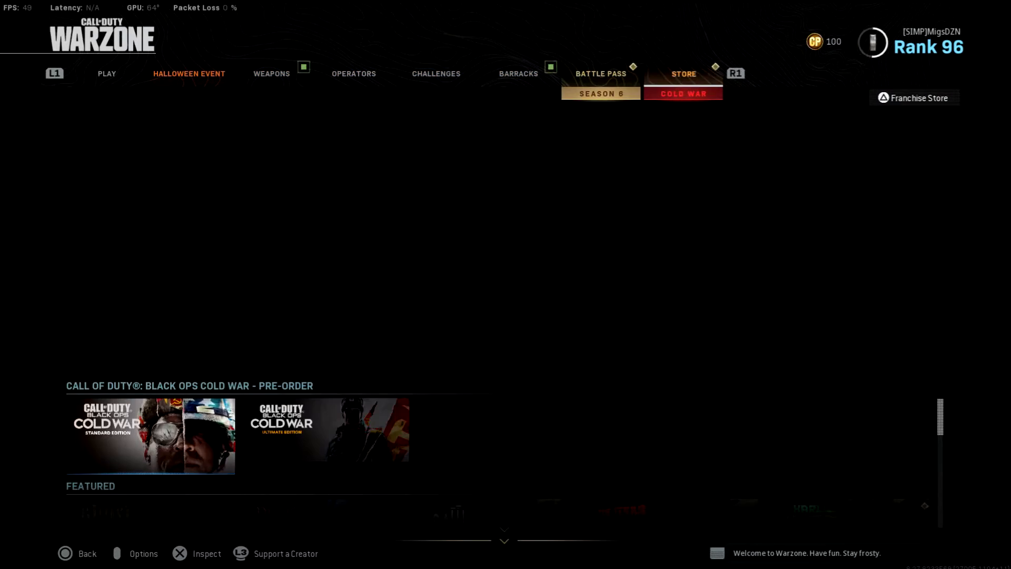
Open the featured SAW bundle and preview its Confession assault rifle blueprint.
{"action": "key", "text": "Down"}
{"action": "key", "text": "Right"}
{"action": "key", "text": "Right"}
{"action": "key", "text": "Return"}
{"action": "key", "text": "Right"}
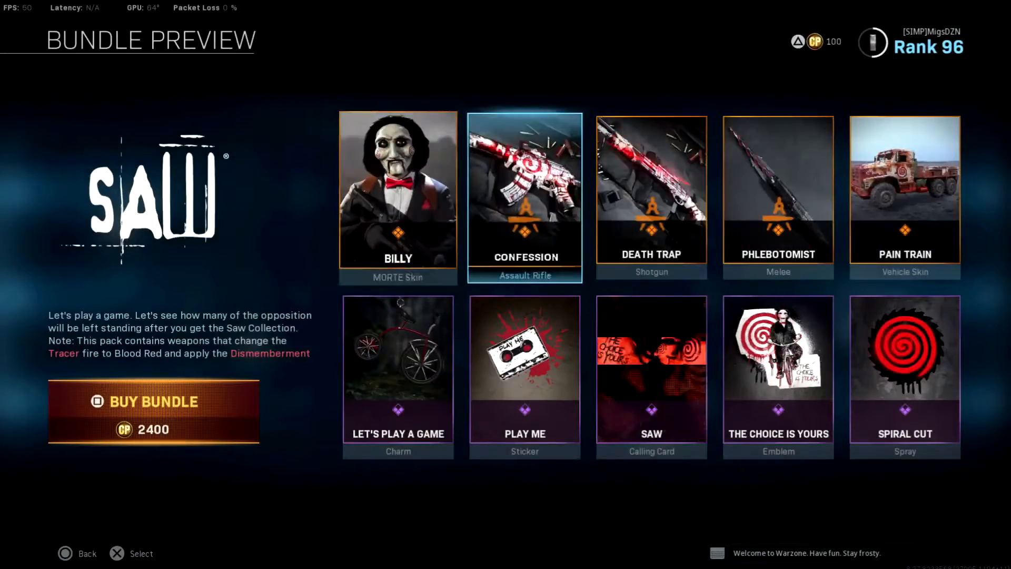
{"action": "key", "text": "Return"}
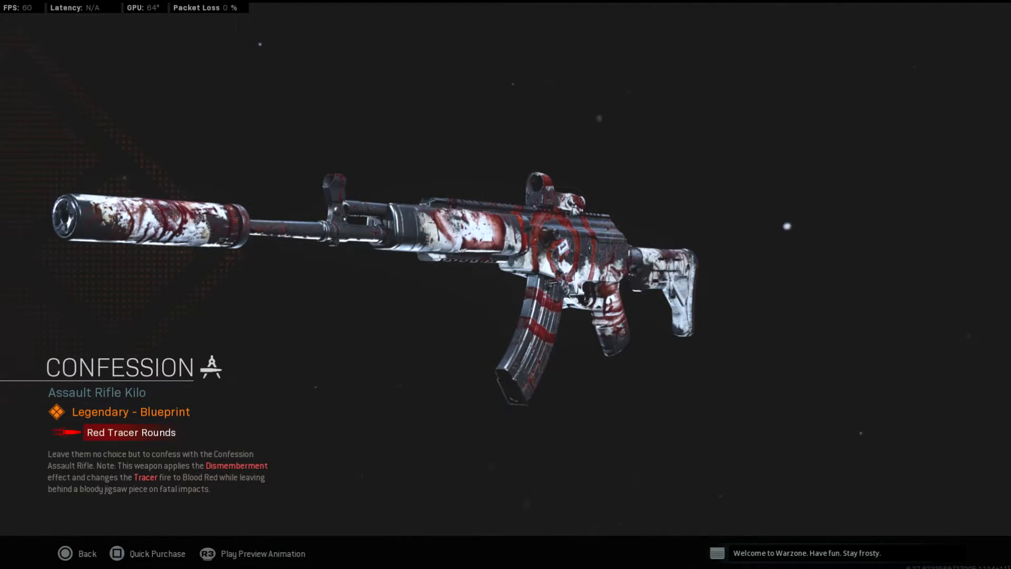
Leave the bundle preview and open the Armory's assault rifle blueprints.
{"action": "key", "text": "Escape"}
{"action": "key", "text": "Escape"}
{"action": "key", "text": "Left"}
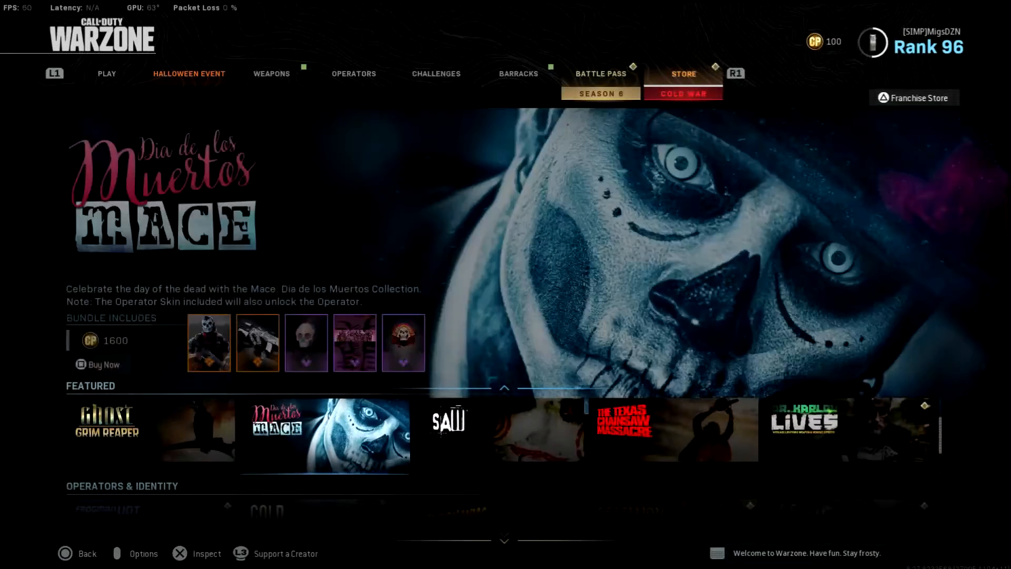
{"action": "key", "text": "q"}
{"action": "key", "text": "q"}
{"action": "key", "text": "q"}
{"action": "key", "text": "q"}
{"action": "key", "text": "q"}
{"action": "key", "text": "Up"}
{"action": "key", "text": "Return"}
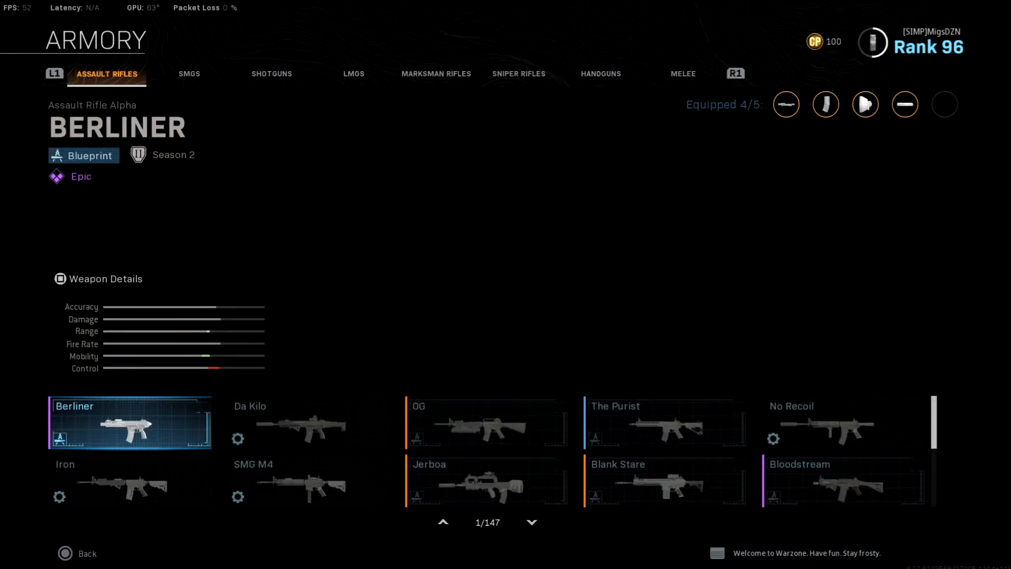
Browse the assault rifle blueprints down to one from a store bundle and open its full weapon preview.
{"action": "key", "text": "Down"}
{"action": "key", "text": "Down"}
{"action": "key", "text": "Down"}
{"action": "key", "text": "Down"}
{"action": "key", "text": "Down"}
{"action": "key", "text": "Down"}
{"action": "key", "text": "Down"}
{"action": "key", "text": "Down"}
{"action": "key", "text": "Down"}
{"action": "key", "text": "Down"}
{"action": "key", "text": "Down"}
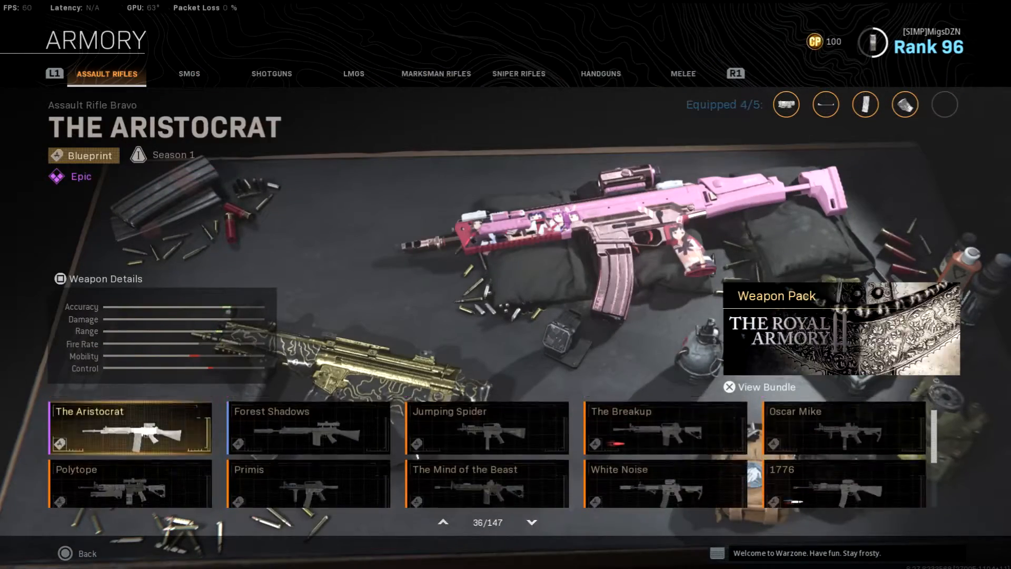
{"action": "key", "text": "Down"}
{"action": "key", "text": "Down"}
{"action": "key", "text": "Down"}
{"action": "key", "text": "Down"}
{"action": "key", "text": "Down"}
{"action": "key", "text": "Down"}
{"action": "key", "text": "Return"}
{"action": "key", "text": "Return"}
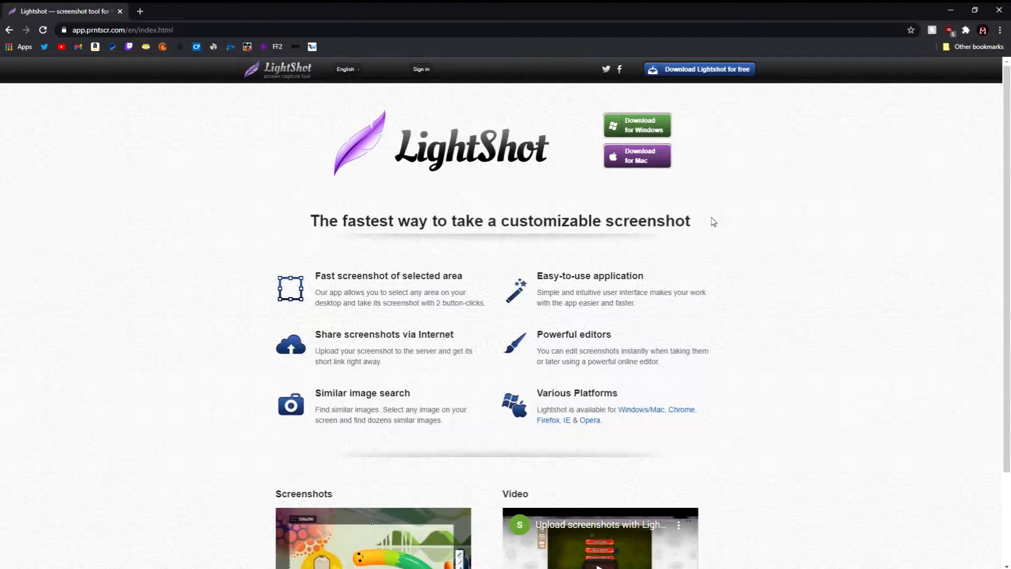
Try Lightshot captures of differently sized regions of the web page, cancelling each one.
{"action": "key", "text": "Print"}
{"action": "left_click_drag", "start_coordinate": [115, 103], "coordinate": [557, 338]}
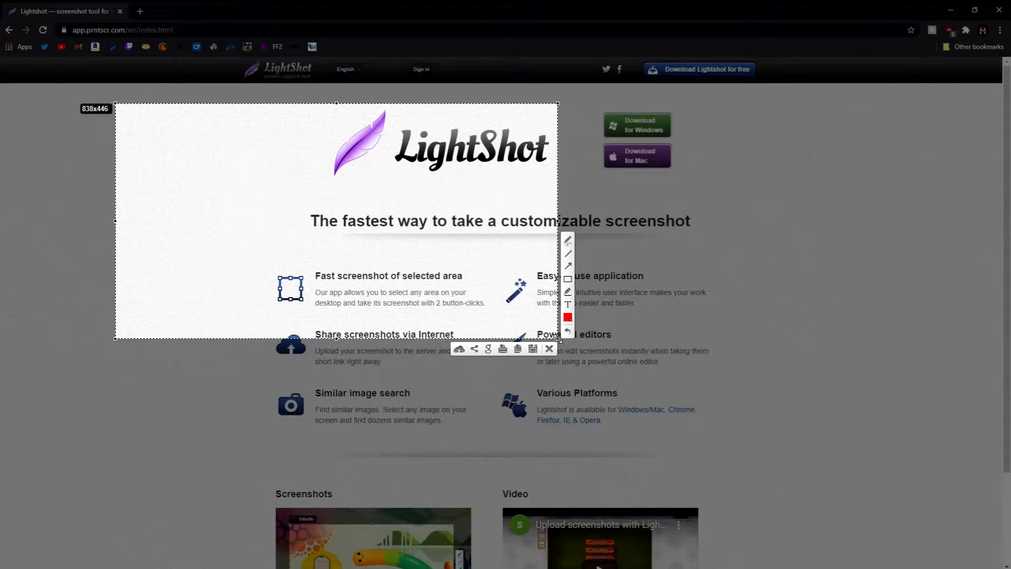
{"action": "key", "text": "Escape"}
{"action": "key", "text": "Print"}
{"action": "left_click_drag", "start_coordinate": [271, 268], "coordinate": [315, 314]}
{"action": "key", "text": "Escape"}
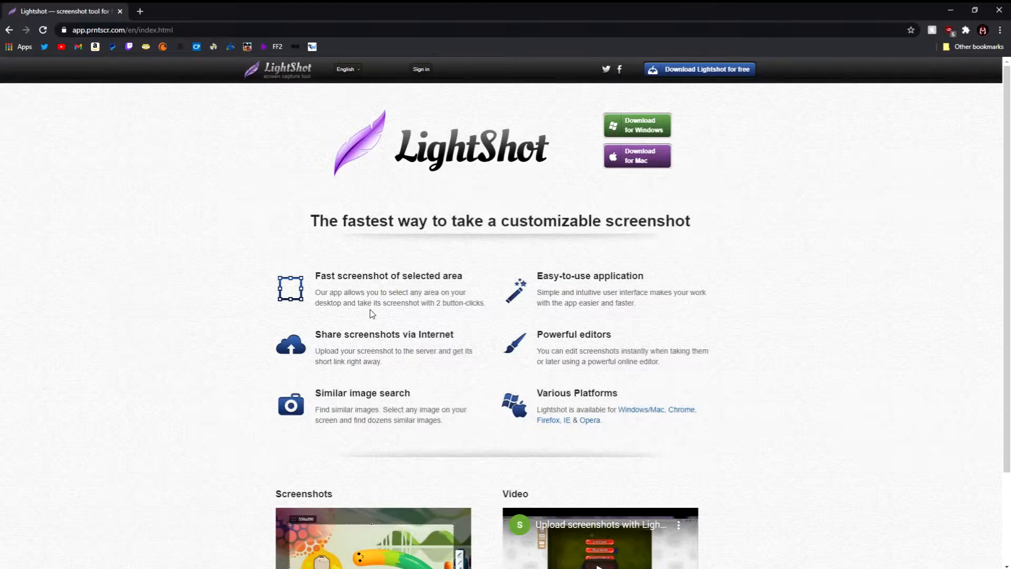
{"action": "key", "text": "Print"}
{"action": "left_click_drag", "start_coordinate": [250, 255], "coordinate": [497, 329]}
{"action": "key", "text": "Escape"}
Switch from the browser to the game and capture the whole screen showing the Slaying Moon weapon preview.
{"action": "left_click", "coordinate": [951, 10]}
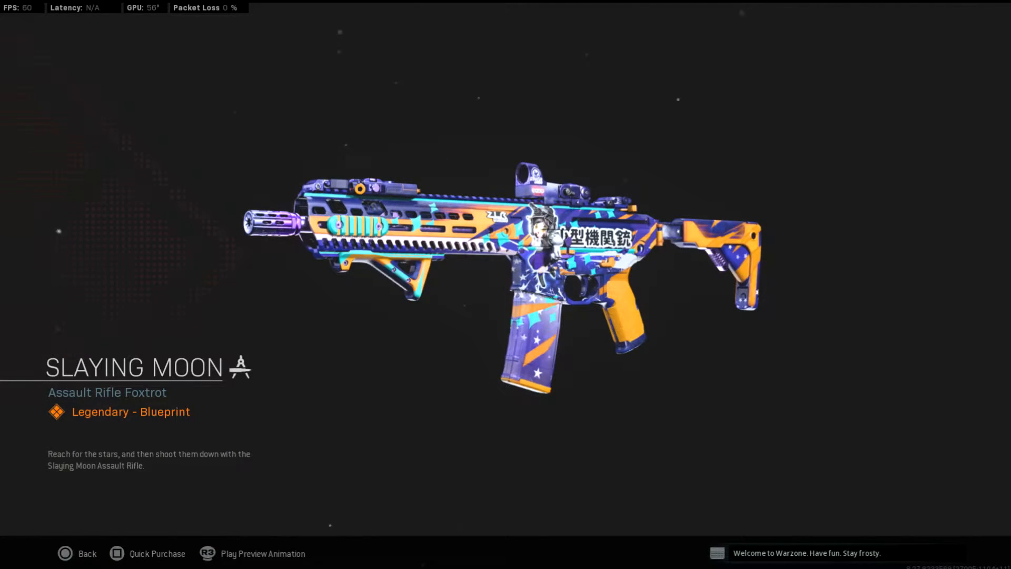
{"action": "key", "text": "Print"}
{"action": "left_click_drag", "start_coordinate": [1, 6], "coordinate": [1010, 568]}
{"action": "key", "text": "ctrl+c"}
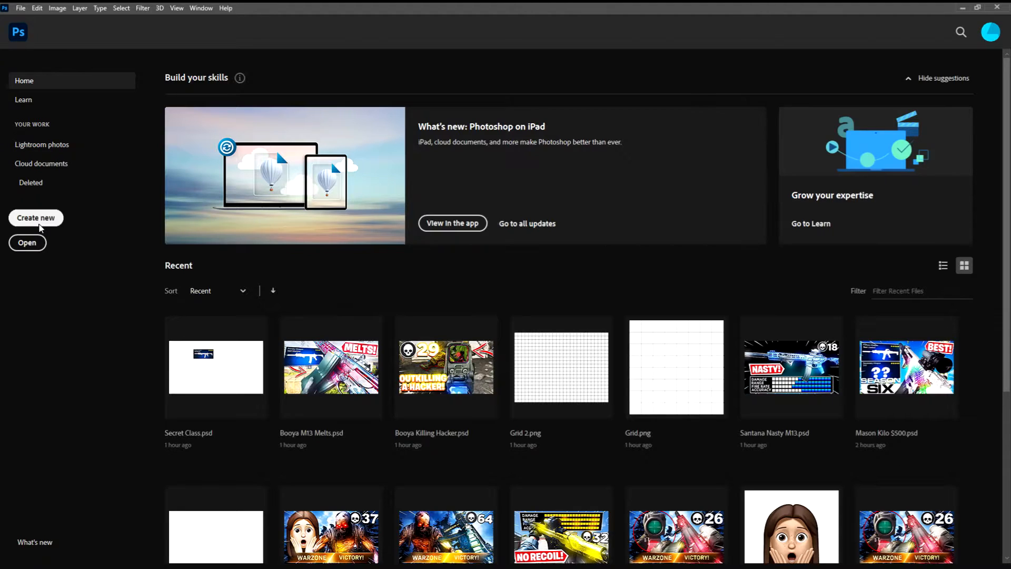
Create a 1280 x 720 px, 300 ppi Photoshop document named Stat Bar Template with a black background.
{"action": "left_click", "coordinate": [37, 219]}
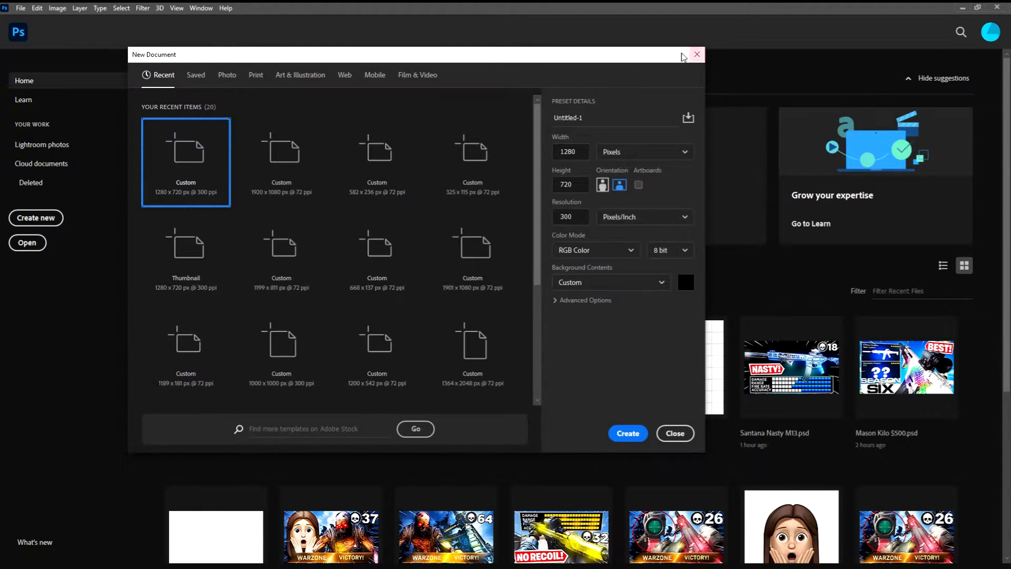
{"action": "left_click", "coordinate": [697, 54]}
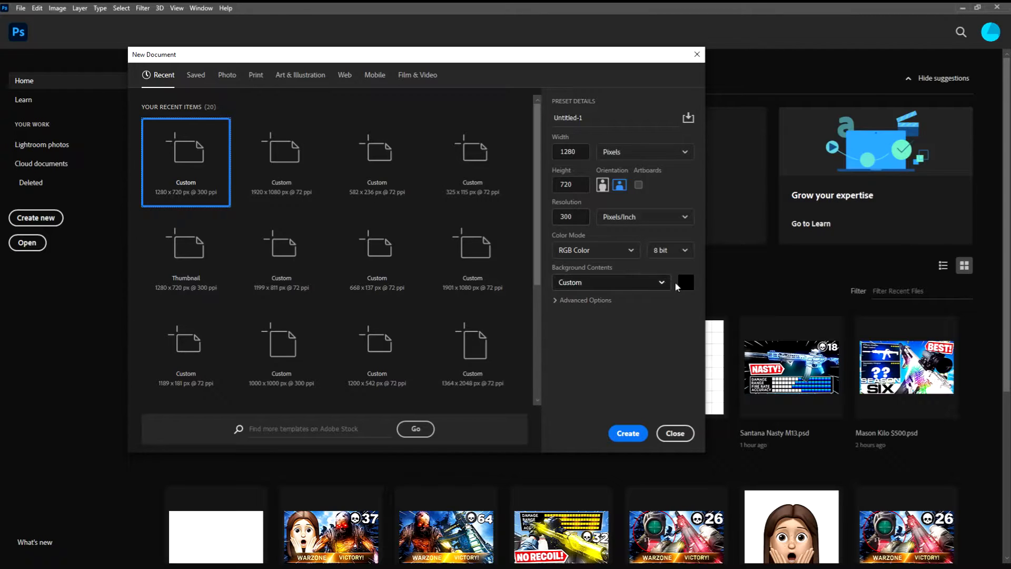
{"action": "left_click", "coordinate": [643, 283]}
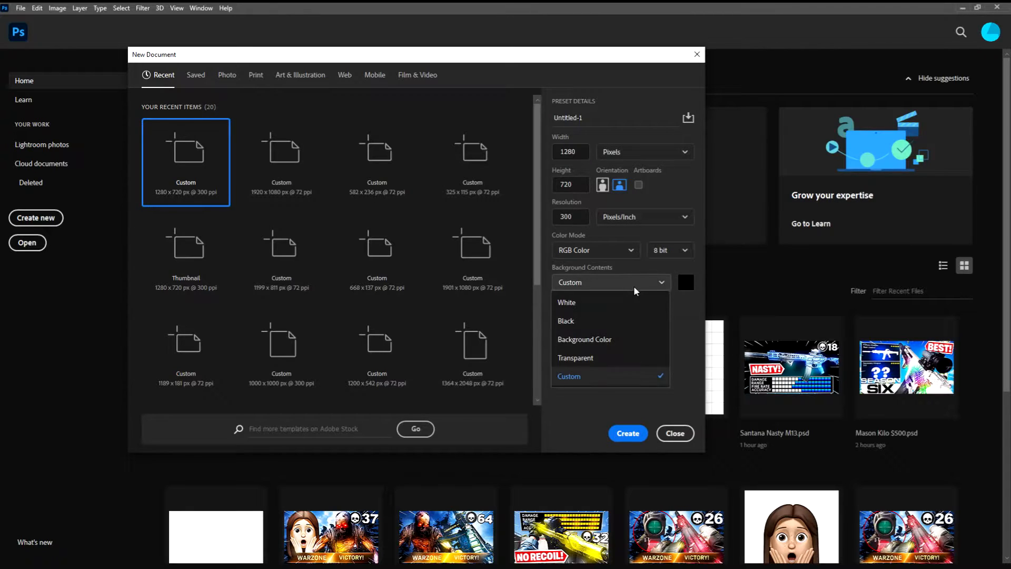
{"action": "left_click", "coordinate": [601, 321]}
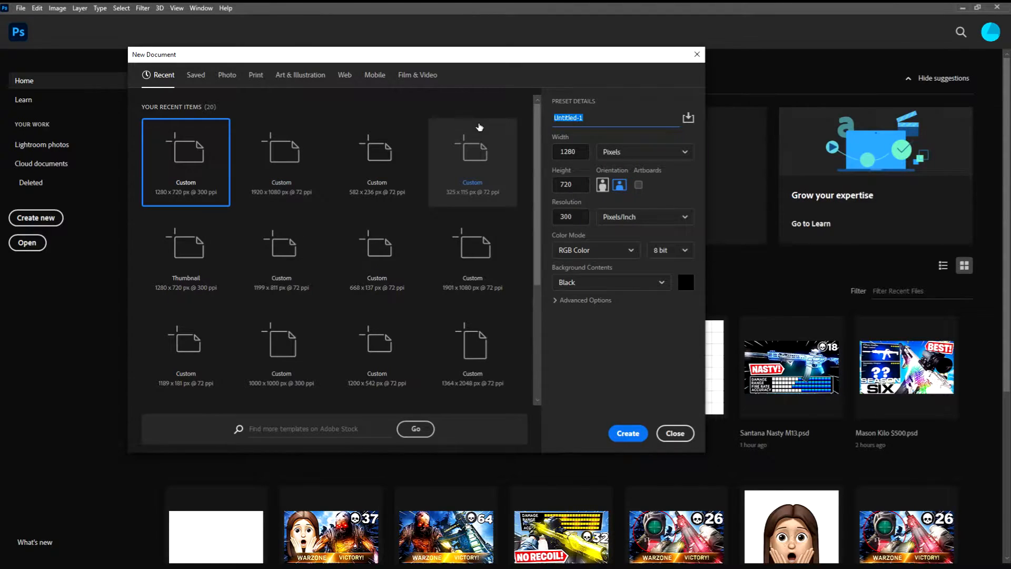
{"action": "type", "text": "Stat Bar Template"}
{"action": "key", "text": "Return"}
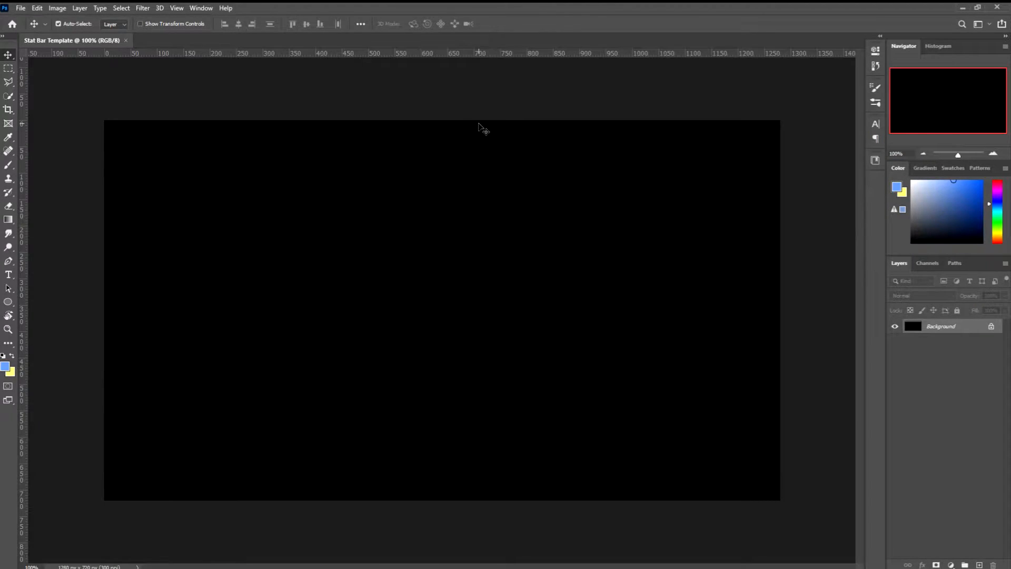
{"action": "key", "text": "ctrl+0"}
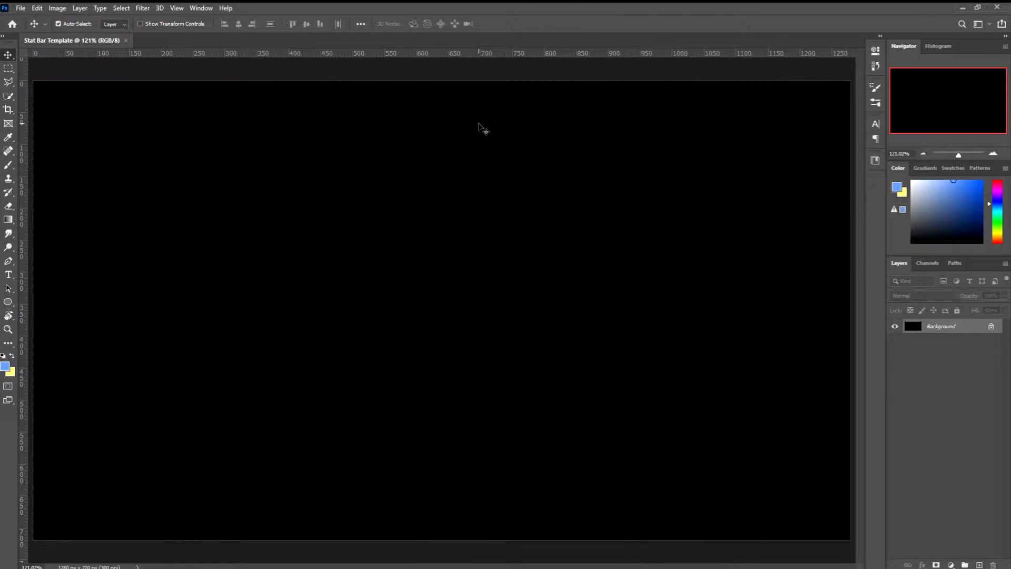
Open the weapon screenshot Screenshot_40.png from the Downloads folder.
{"action": "key", "text": "ctrl+o"}
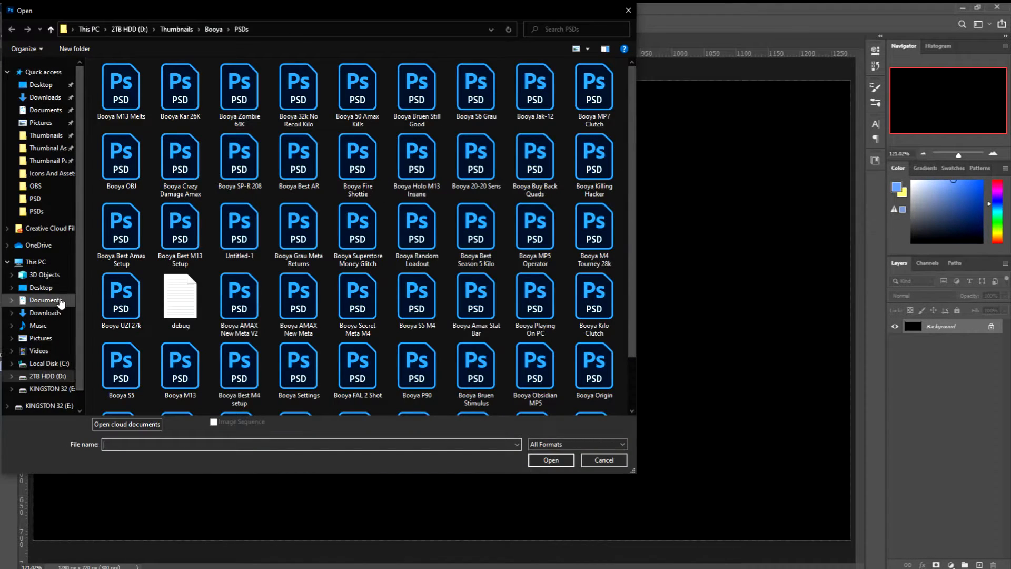
{"action": "left_click", "coordinate": [61, 313]}
{"action": "double_click", "coordinate": [137, 132]}
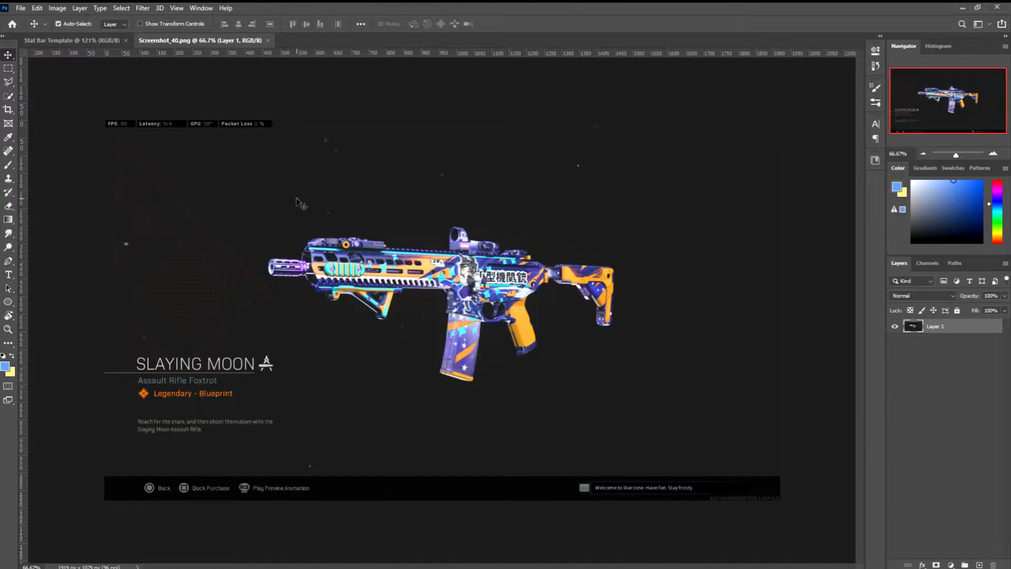
{"action": "key", "text": "ctrl+0"}
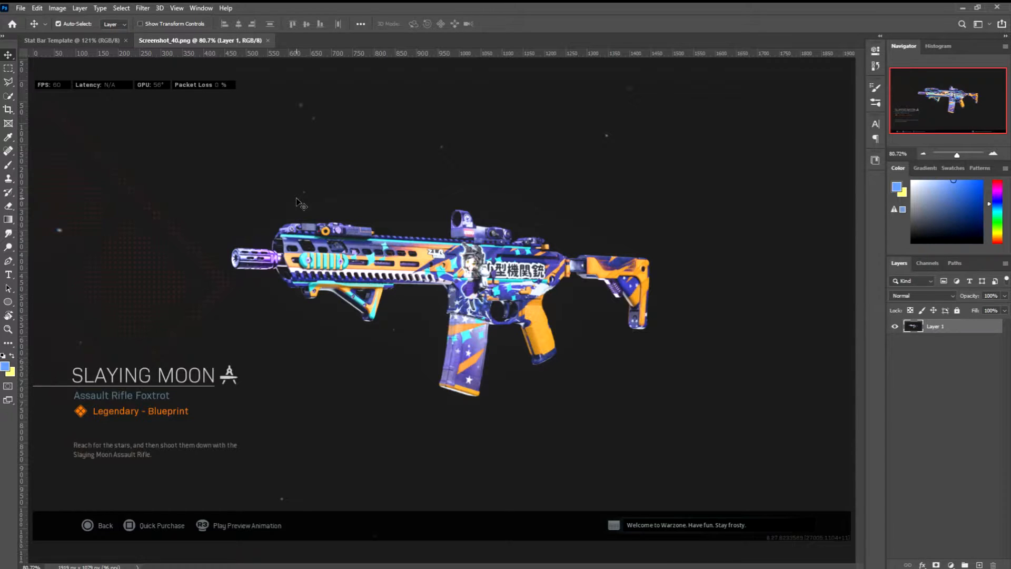
Start a Pen tool path where the magazine meets the receiver and trace the underside of the trigger guard.
{"action": "key", "text": "p"}
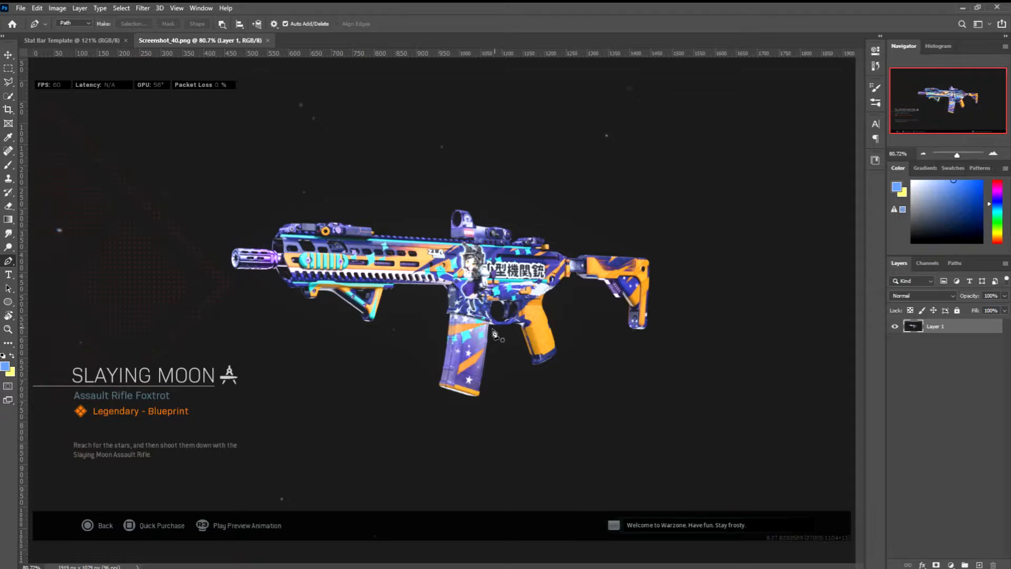
{"action": "scroll", "coordinate": [484, 325], "scroll_direction": "up", "scroll_amount": 5}
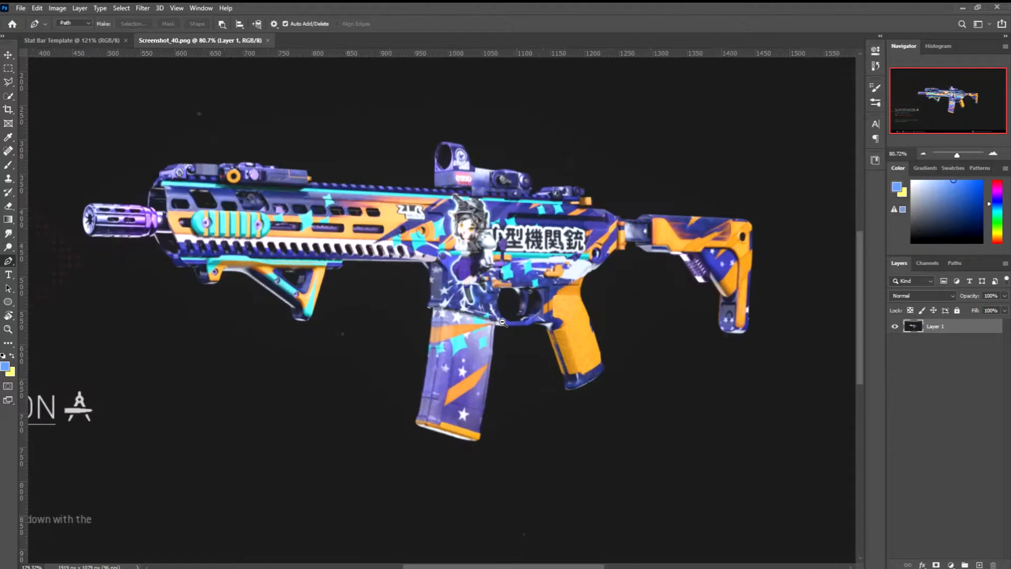
{"action": "scroll", "coordinate": [507, 318], "scroll_direction": "down", "scroll_amount": 5}
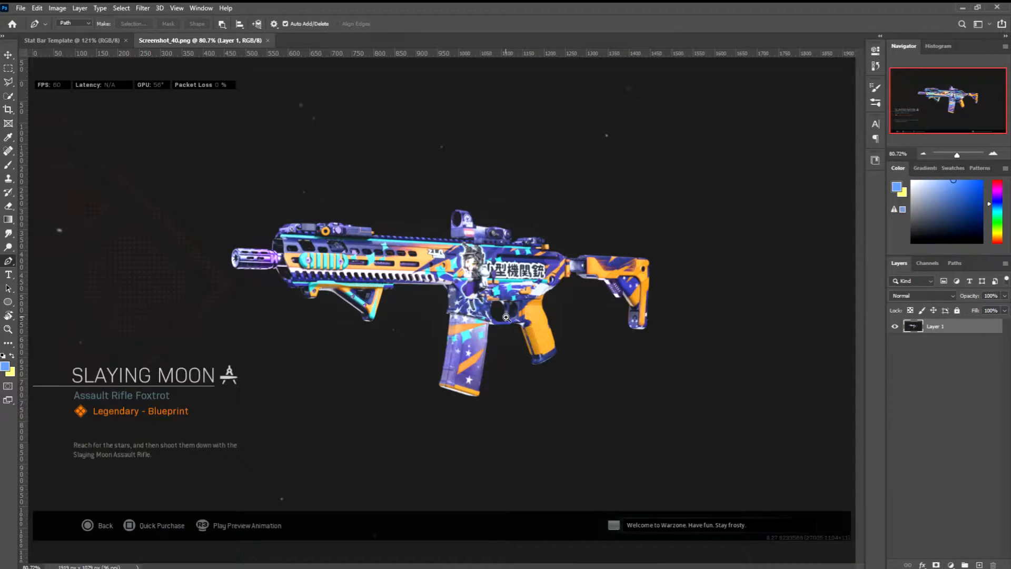
{"action": "scroll", "coordinate": [481, 343], "scroll_direction": "up", "scroll_amount": 5}
{"action": "scroll", "coordinate": [508, 345], "scroll_direction": "down", "scroll_amount": 5}
{"action": "scroll", "coordinate": [506, 339], "scroll_direction": "up", "scroll_amount": 5}
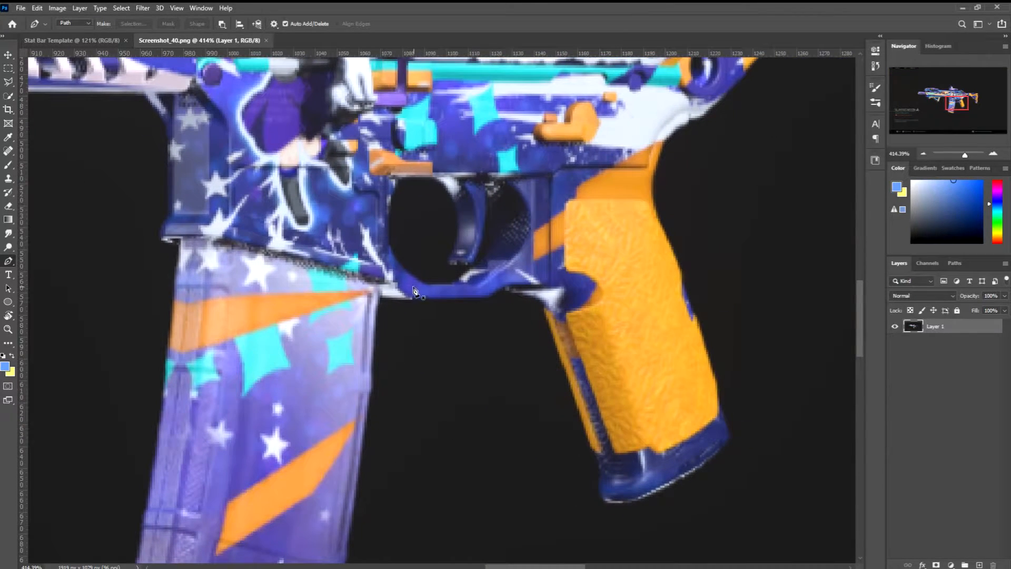
{"action": "left_click", "coordinate": [382, 297]}
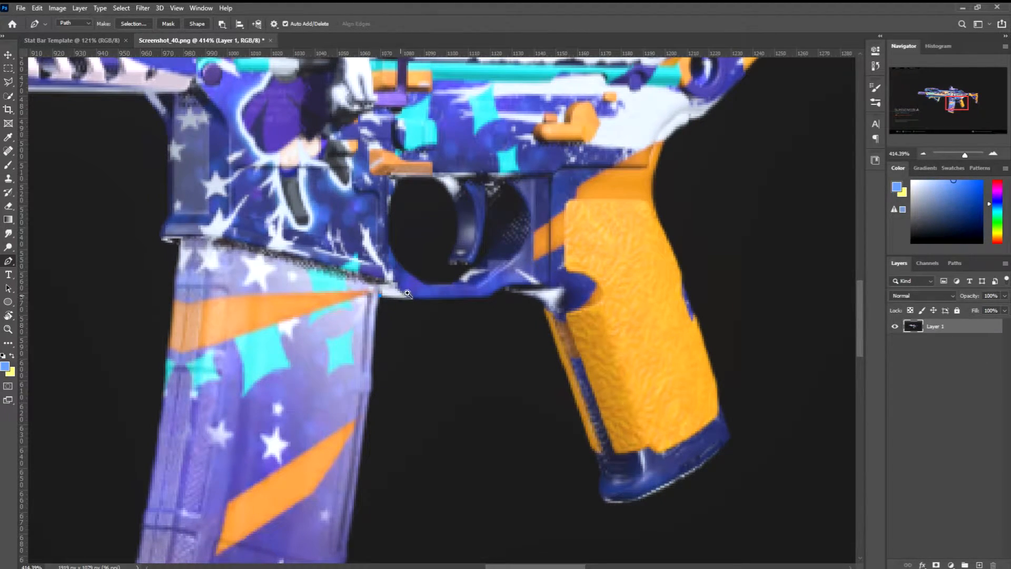
{"action": "scroll", "coordinate": [414, 303], "scroll_direction": "up", "scroll_amount": 1}
{"action": "left_click_drag", "start_coordinate": [429, 299], "coordinate": [457, 299]}
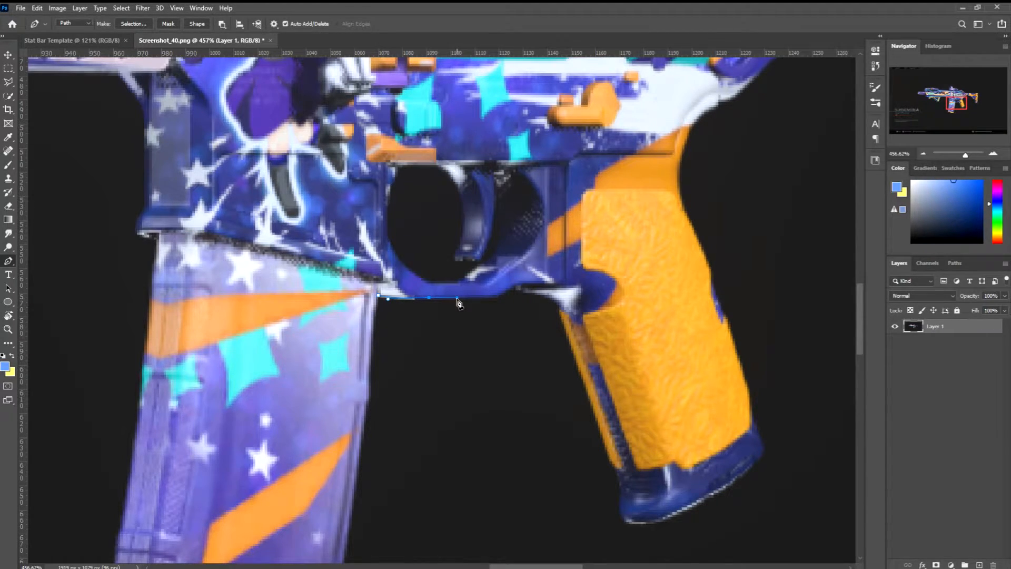
{"action": "left_click_drag", "start_coordinate": [457, 299], "coordinate": [427, 338]}
{"action": "left_click", "coordinate": [555, 291]}
{"action": "key", "text": "ctrl+z"}
Continue the path around the curve behind the trigger guard and onto the upper front edge of the grip.
{"action": "left_click_drag", "start_coordinate": [428, 340], "coordinate": [537, 271]}
{"action": "left_click", "coordinate": [567, 336]}
{"action": "left_click_drag", "start_coordinate": [531, 295], "coordinate": [538, 298]}
{"action": "left_click_drag", "start_coordinate": [536, 274], "coordinate": [569, 345]}
{"action": "left_click_drag", "start_coordinate": [562, 321], "coordinate": [617, 321]}
{"action": "left_click_drag", "start_coordinate": [558, 315], "coordinate": [610, 330]}
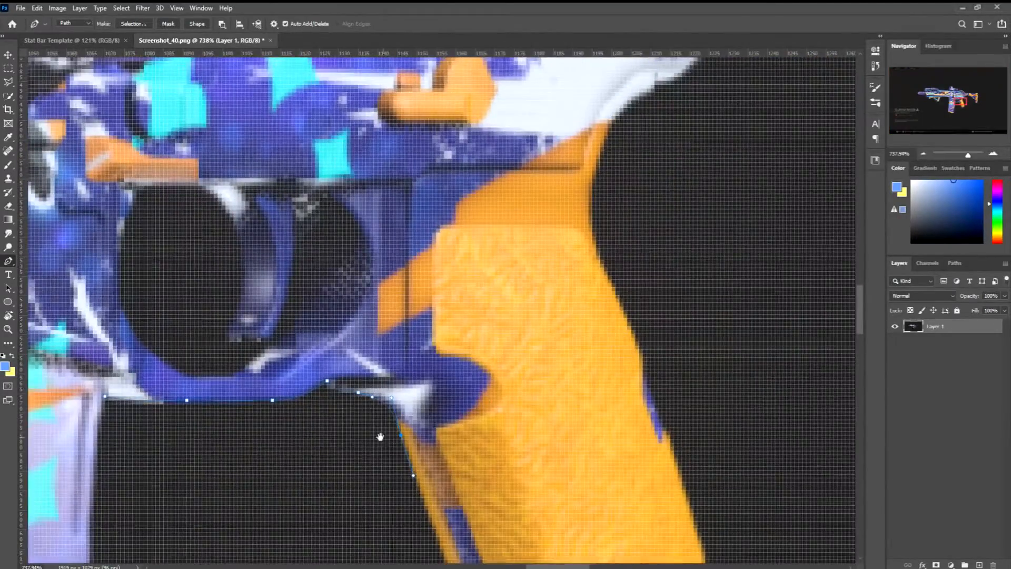
{"action": "left_click_drag", "start_coordinate": [380, 436], "coordinate": [507, 371]}
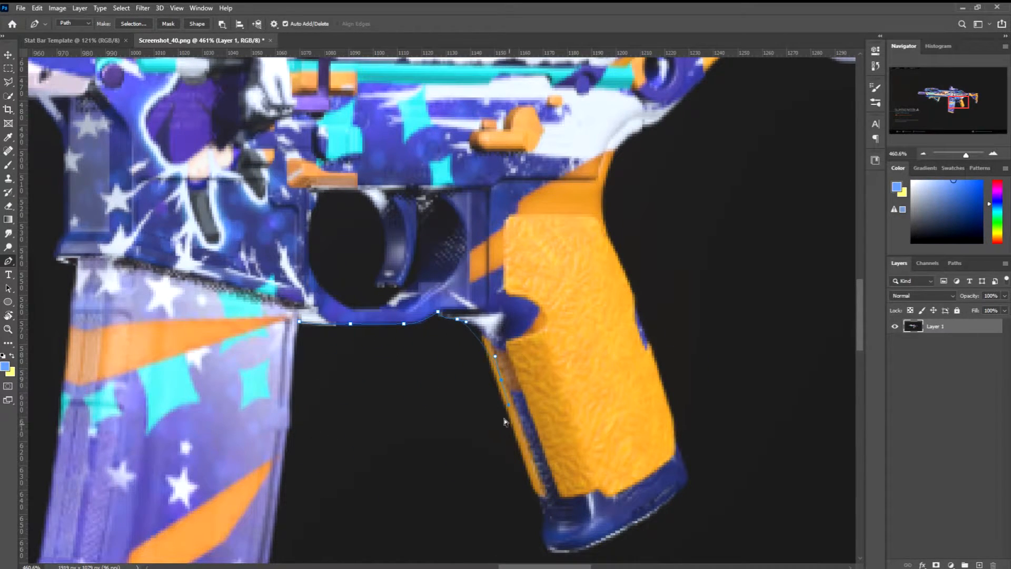
{"action": "left_click_drag", "start_coordinate": [498, 378], "coordinate": [496, 377]}
Trace the path down the grip's front edge, around its base and onto its lower back edge.
{"action": "scroll", "coordinate": [416, 334], "scroll_direction": "down", "scroll_amount": 2}
{"action": "scroll", "coordinate": [474, 369], "scroll_direction": "down", "scroll_amount": 3}
{"action": "scroll", "coordinate": [474, 422], "scroll_direction": "up", "scroll_amount": 3}
{"action": "left_click", "coordinate": [379, 495]}
{"action": "left_click", "coordinate": [418, 518]}
{"action": "left_click", "coordinate": [476, 489]}
{"action": "left_click_drag", "start_coordinate": [505, 443], "coordinate": [516, 470]}
{"action": "left_click", "coordinate": [483, 375]}
{"action": "scroll", "coordinate": [483, 375], "scroll_direction": "up", "scroll_amount": 1}
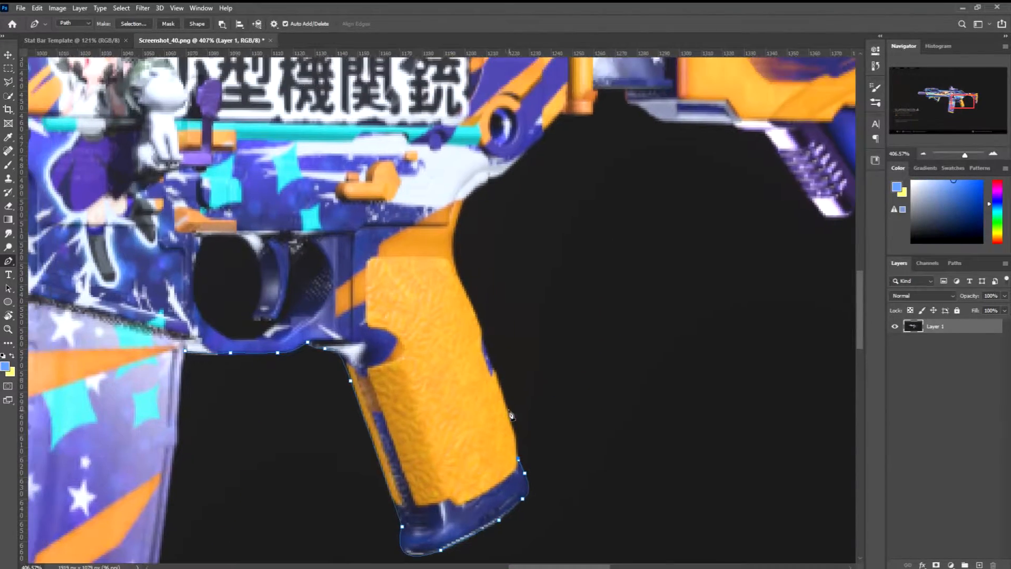
Extend the path up the back of the grip to the underside of the receiver.
{"action": "left_click", "coordinate": [495, 375]}
{"action": "scroll", "coordinate": [495, 375], "scroll_direction": "up", "scroll_amount": 1}
{"action": "left_click", "coordinate": [484, 383]}
{"action": "scroll", "coordinate": [484, 383], "scroll_direction": "up", "scroll_amount": 1}
{"action": "scroll", "coordinate": [475, 358], "scroll_direction": "up", "scroll_amount": 1}
{"action": "left_click", "coordinate": [458, 345]}
{"action": "left_click", "coordinate": [503, 315]}
Trace the path along the receiver's rear underside and around the bottom of the orange stock hinge.
{"action": "scroll", "coordinate": [503, 315], "scroll_direction": "up", "scroll_amount": 1}
{"action": "left_click", "coordinate": [453, 343]}
{"action": "left_click", "coordinate": [482, 313]}
{"action": "scroll", "coordinate": [482, 314], "scroll_direction": "up", "scroll_amount": 1}
{"action": "left_click", "coordinate": [434, 337]}
{"action": "scroll", "coordinate": [434, 337], "scroll_direction": "up", "scroll_amount": 1}
{"action": "left_click", "coordinate": [431, 363]}
Trace the path along the underside of the stock up to the purple ridged lever.
{"action": "scroll", "coordinate": [416, 366], "scroll_direction": "down", "scroll_amount": 1}
{"action": "left_click", "coordinate": [408, 370]}
{"action": "left_click", "coordinate": [415, 373]}
{"action": "left_click", "coordinate": [444, 375]}
{"action": "left_click", "coordinate": [488, 376]}
{"action": "left_click_drag", "start_coordinate": [489, 377], "coordinate": [401, 328]}
{"action": "left_click", "coordinate": [424, 333]}
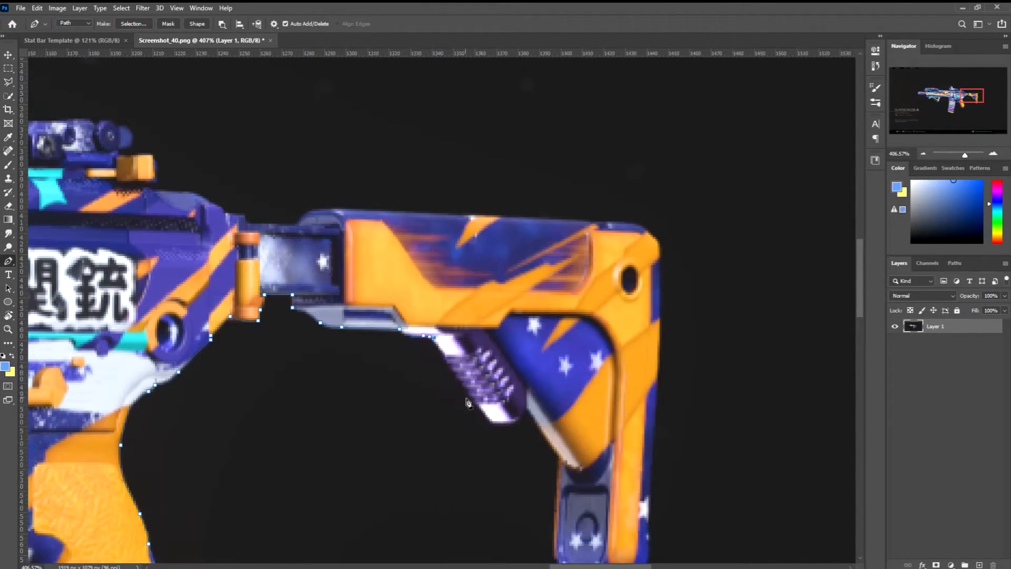
Trace the path around the purple ridged lever and the lower end of the stock's butt.
{"action": "left_click_drag", "start_coordinate": [452, 370], "coordinate": [379, 304]}
{"action": "left_click", "coordinate": [420, 354]}
{"action": "left_click", "coordinate": [454, 339]}
{"action": "left_click", "coordinate": [451, 322]}
{"action": "left_click_drag", "start_coordinate": [455, 378], "coordinate": [484, 380]}
{"action": "left_click_drag", "start_coordinate": [520, 346], "coordinate": [522, 311]}
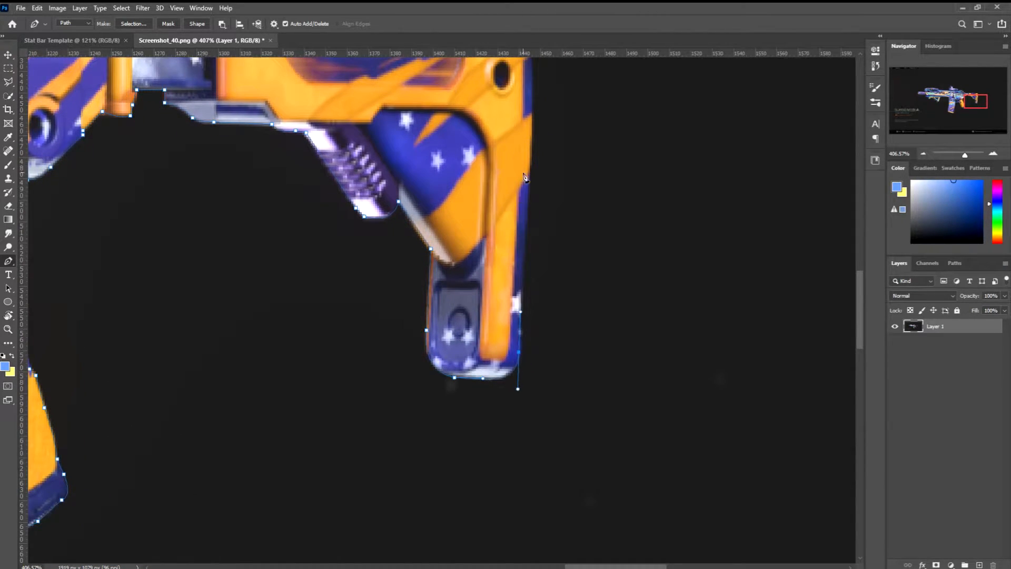
Extend the path up the back of the butt and along the top edge of the stock.
{"action": "left_click", "coordinate": [530, 165]}
{"action": "left_click_drag", "start_coordinate": [529, 158], "coordinate": [474, 375]}
{"action": "left_click_drag", "start_coordinate": [436, 235], "coordinate": [387, 232]}
{"action": "left_click_drag", "start_coordinate": [258, 236], "coordinate": [507, 250]}
{"action": "left_click_drag", "start_coordinate": [419, 235], "coordinate": [395, 236]}
Trace the path over the stock joint and the rear top edge of the receiver.
{"action": "left_click", "coordinate": [363, 251]}
{"action": "left_click", "coordinate": [335, 250]}
{"action": "left_click", "coordinate": [311, 250]}
{"action": "left_click_drag", "start_coordinate": [311, 242], "coordinate": [436, 294]}
{"action": "left_click", "coordinate": [414, 291]}
{"action": "left_click", "coordinate": [403, 279]}
{"action": "left_click", "coordinate": [369, 269]}
{"action": "left_click", "coordinate": [335, 268]}
{"action": "left_click_drag", "start_coordinate": [335, 264], "coordinate": [382, 278]}
Trace the path around the orange block atop the receiver and onto the folded rear sight.
{"action": "left_click_drag", "start_coordinate": [397, 265], "coordinate": [342, 218]}
{"action": "left_click", "coordinate": [386, 246]}
{"action": "left_click", "coordinate": [356, 251]}
{"action": "left_click", "coordinate": [359, 242]}
{"action": "left_click", "coordinate": [335, 216]}
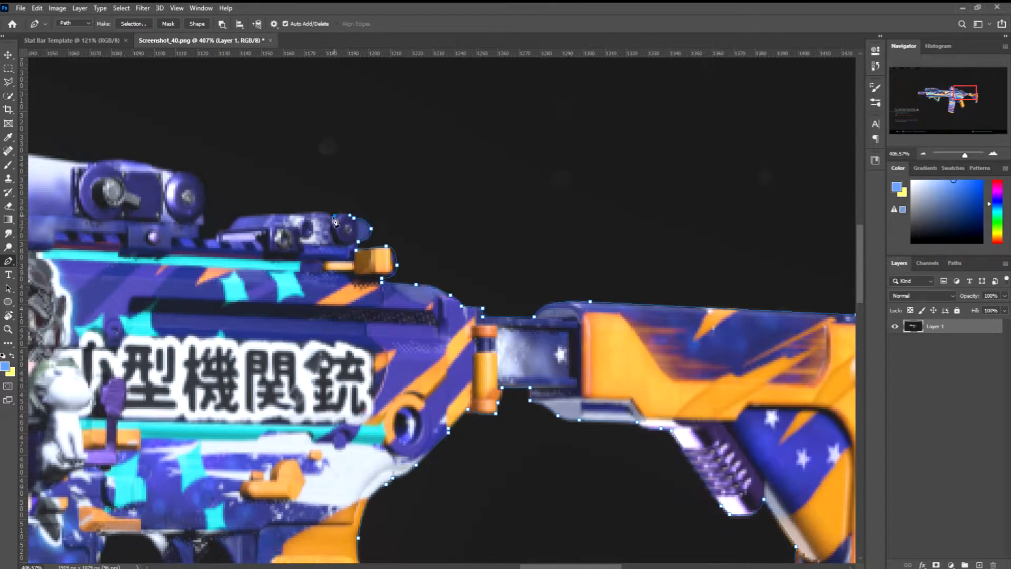
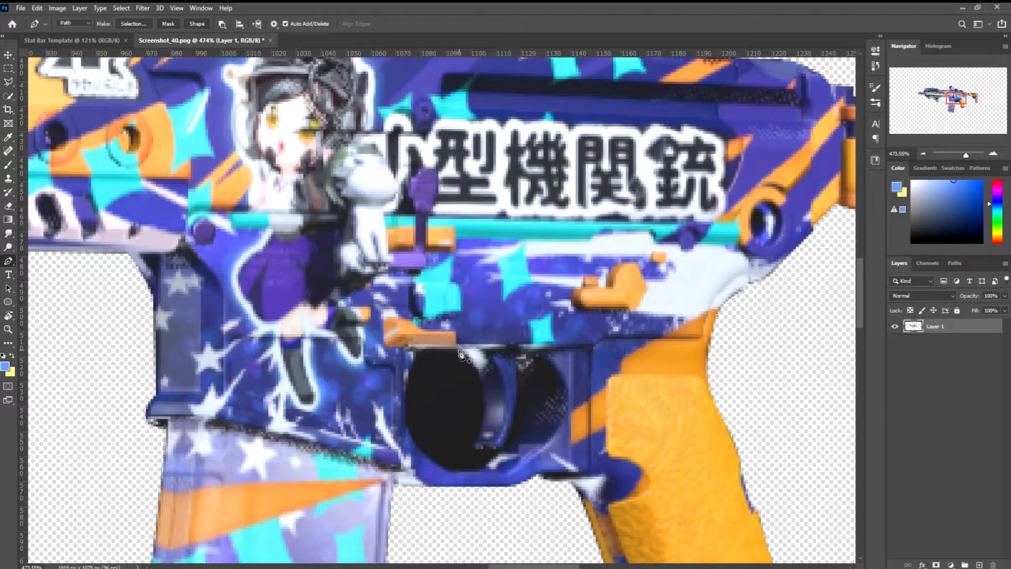
Trace the dark opening inside the trigger guard with the Pen tool, following the front edge of the trigger.
{"action": "left_click", "coordinate": [419, 352]}
{"action": "left_click", "coordinate": [416, 359]}
{"action": "mouse_move", "coordinate": [406, 419]}
{"action": "left_mouse_down"}
{"action": "mouse_move", "coordinate": [409, 458]}
{"action": "mouse_move", "coordinate": [406, 425]}
{"action": "left_mouse_up"}
{"action": "mouse_move", "coordinate": [454, 472]}
{"action": "left_mouse_down"}
{"action": "mouse_move", "coordinate": [490, 482]}
{"action": "mouse_move", "coordinate": [474, 471]}
{"action": "left_mouse_up"}
{"action": "left_click_drag", "start_coordinate": [519, 380], "coordinate": [494, 336]}
{"action": "left_click_drag", "start_coordinate": [491, 449], "coordinate": [477, 450]}
Load the finished rifle work path as a selection on Layer 1.
{"action": "key", "text": "ctrl+0"}
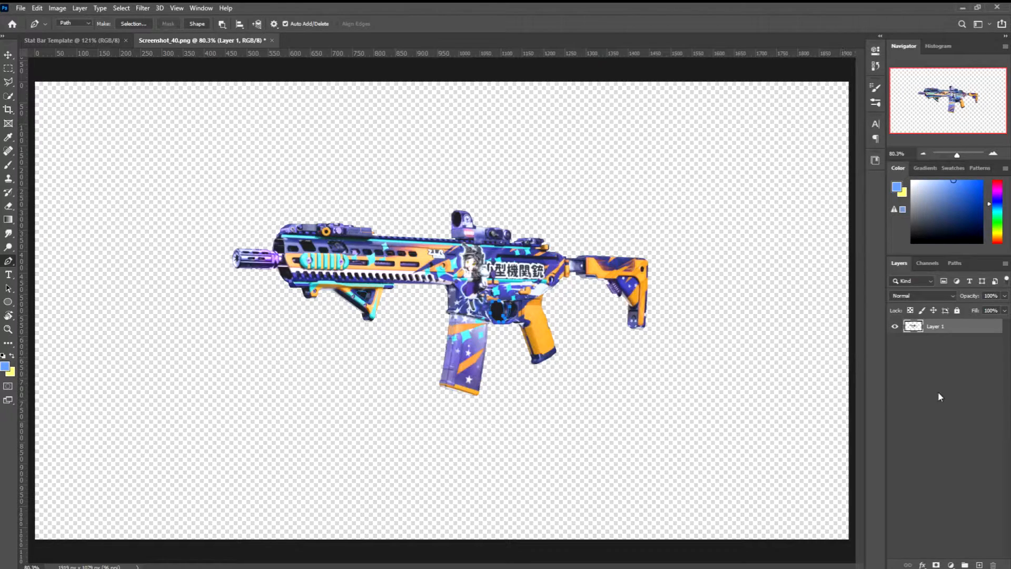
{"action": "left_click", "coordinate": [939, 393]}
{"action": "left_click", "coordinate": [955, 263]}
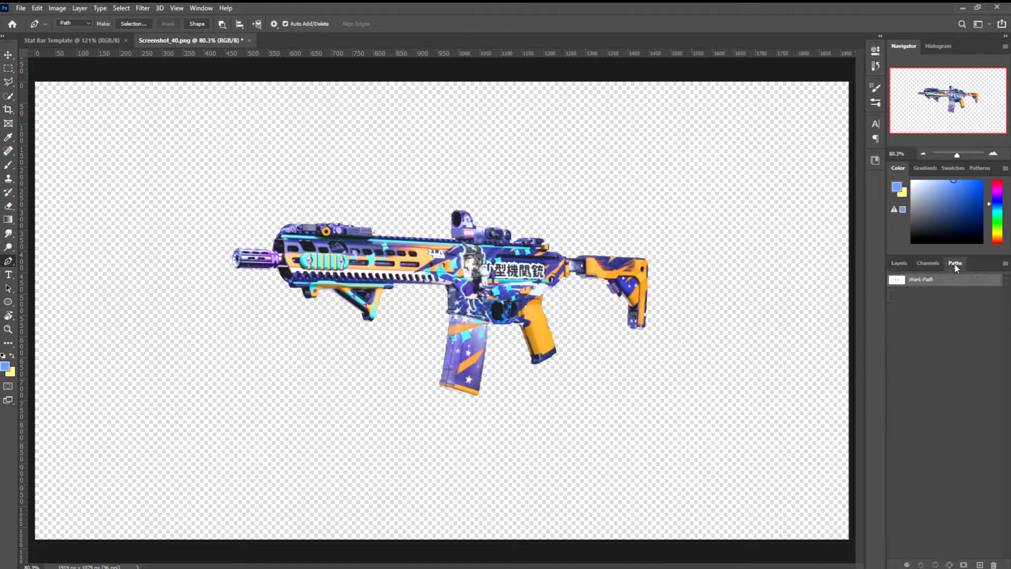
{"action": "left_click", "coordinate": [905, 263]}
{"action": "left_click", "coordinate": [957, 325]}
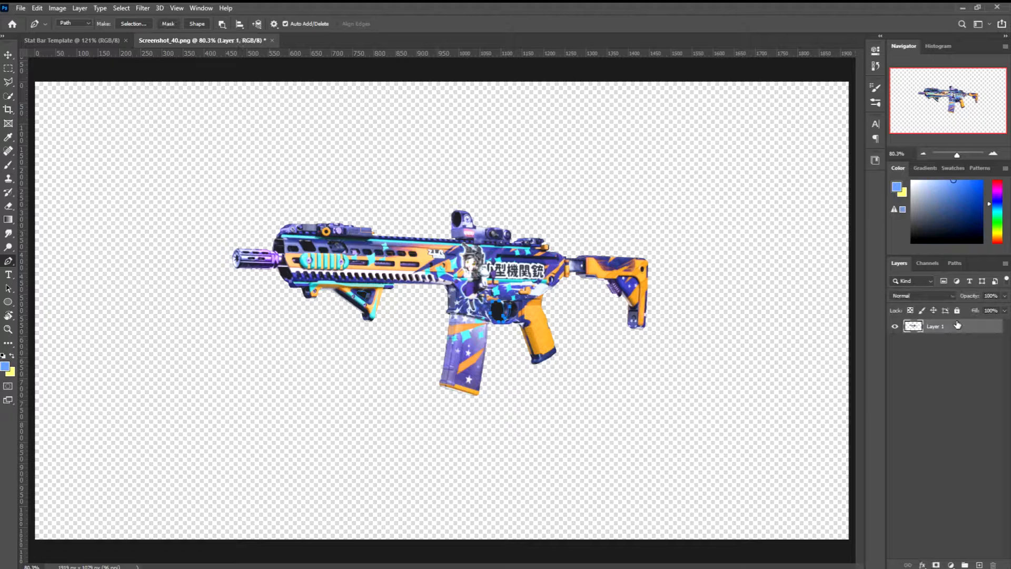
{"action": "left_click", "coordinate": [956, 265]}
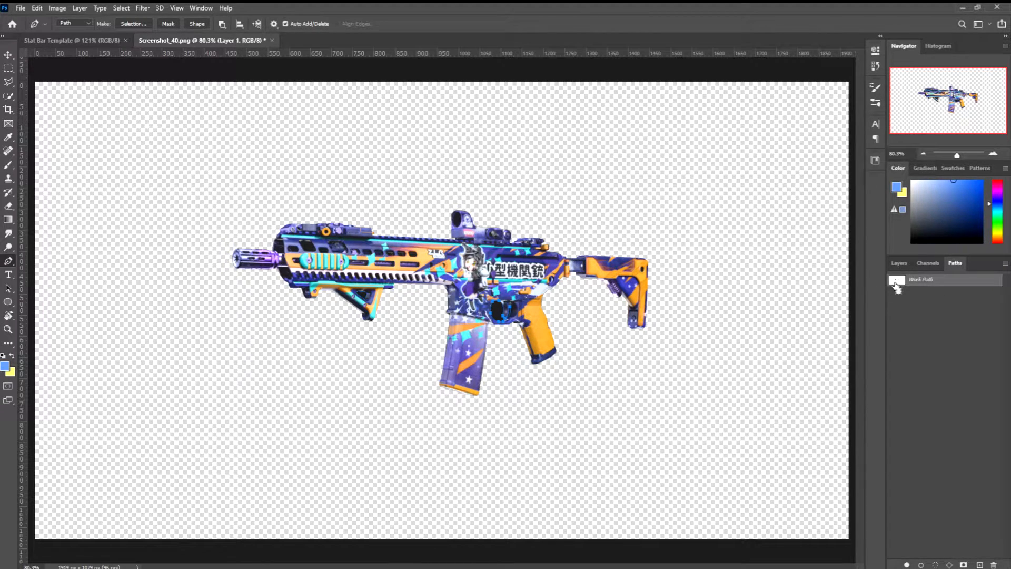
{"action": "left_click", "coordinate": [896, 285], "text": "ctrl"}
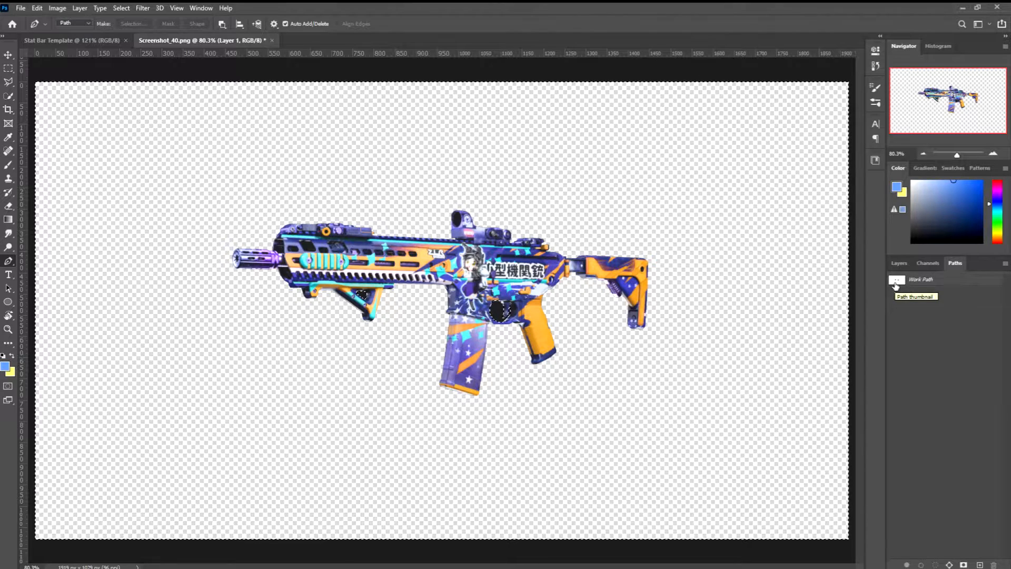
Add a layer mask from the selection and apply it permanently to Layer 1.
{"action": "left_click", "coordinate": [941, 281]}
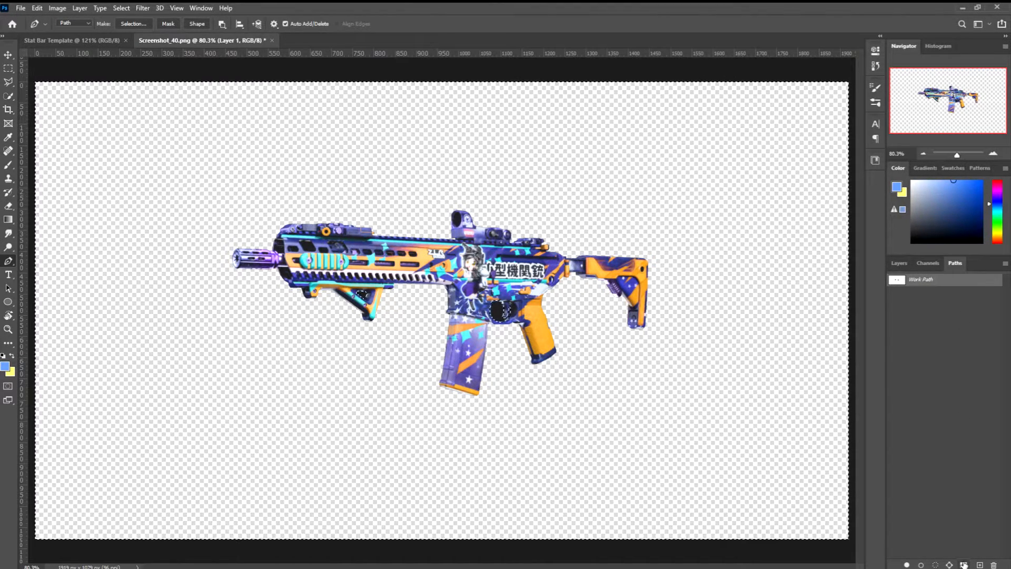
{"action": "left_click", "coordinate": [965, 565]}
{"action": "left_click", "coordinate": [937, 321]}
{"action": "left_click", "coordinate": [900, 263]}
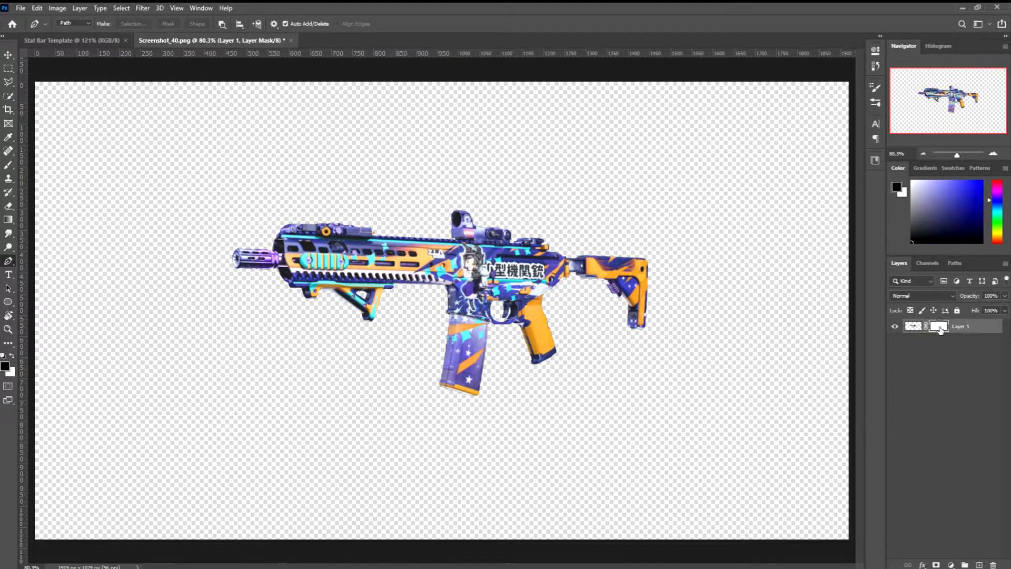
{"action": "right_click", "coordinate": [939, 326]}
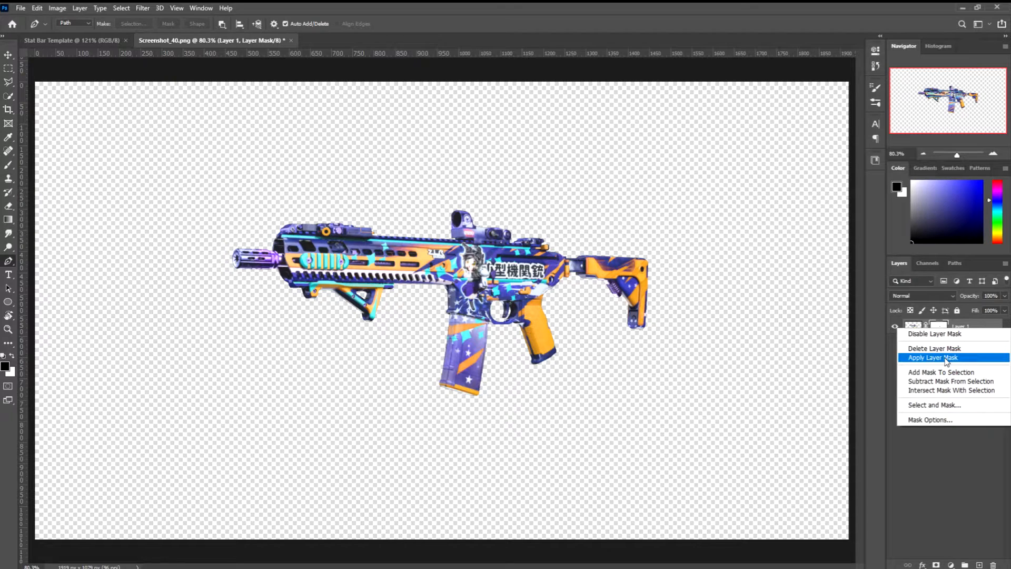
{"action": "left_click", "coordinate": [947, 358]}
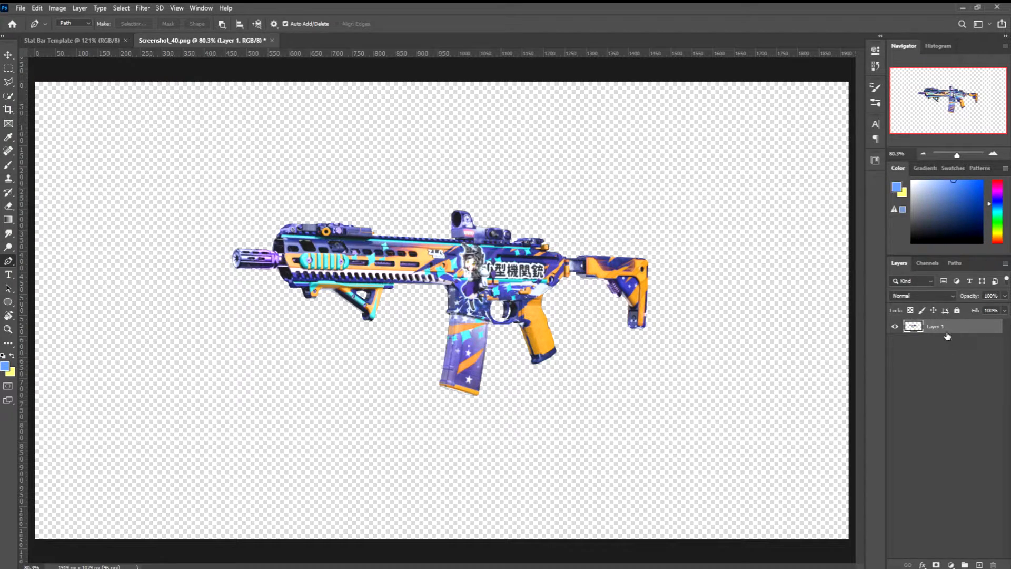
Load the rifle layer's outline as a selection and contract it by 1 pixel.
{"action": "left_click", "coordinate": [922, 334], "text": "ctrl"}
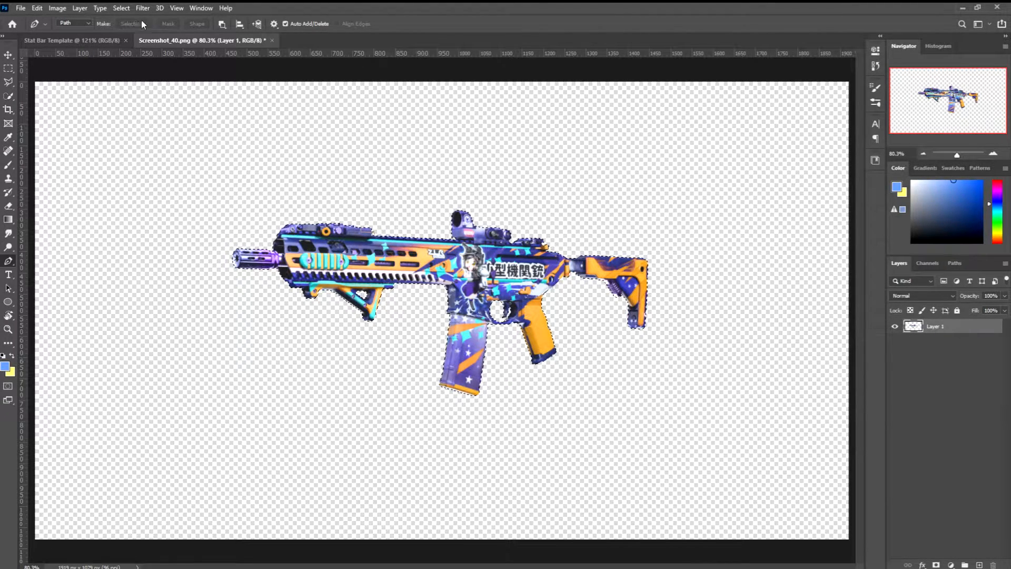
{"action": "left_click", "coordinate": [121, 8]}
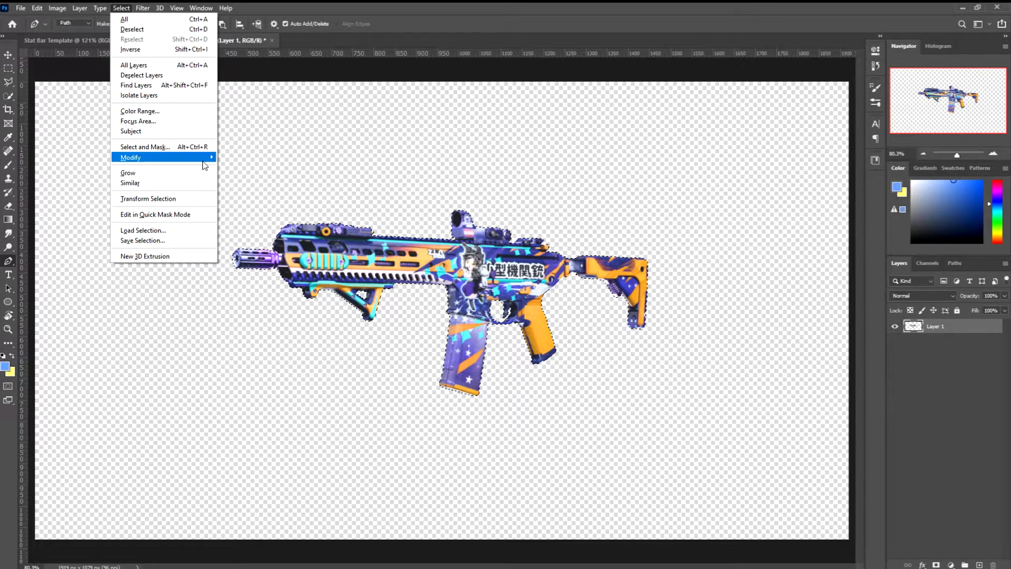
{"action": "mouse_move", "coordinate": [204, 158]}
{"action": "left_click", "coordinate": [238, 187]}
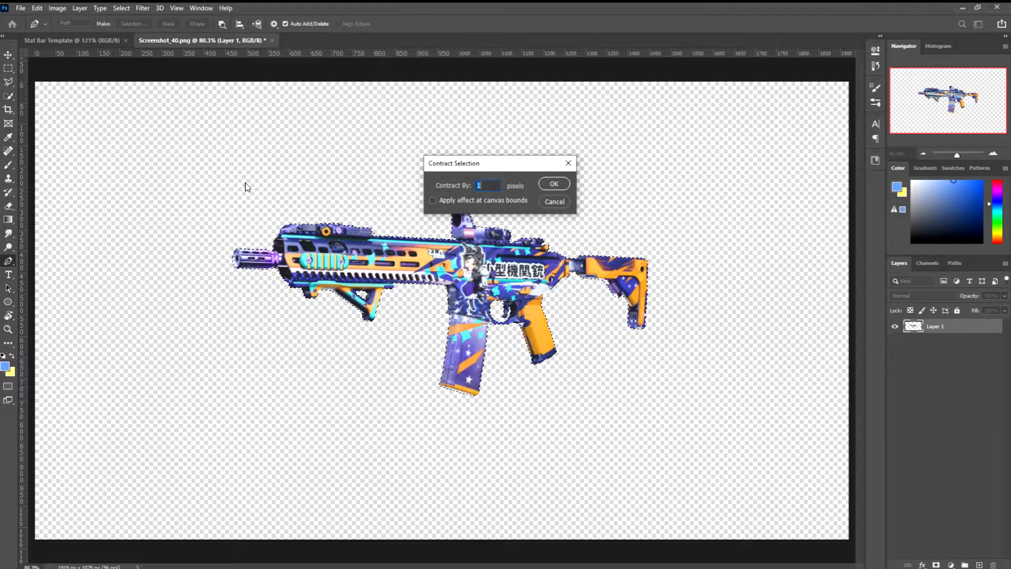
{"action": "key", "text": "Return"}
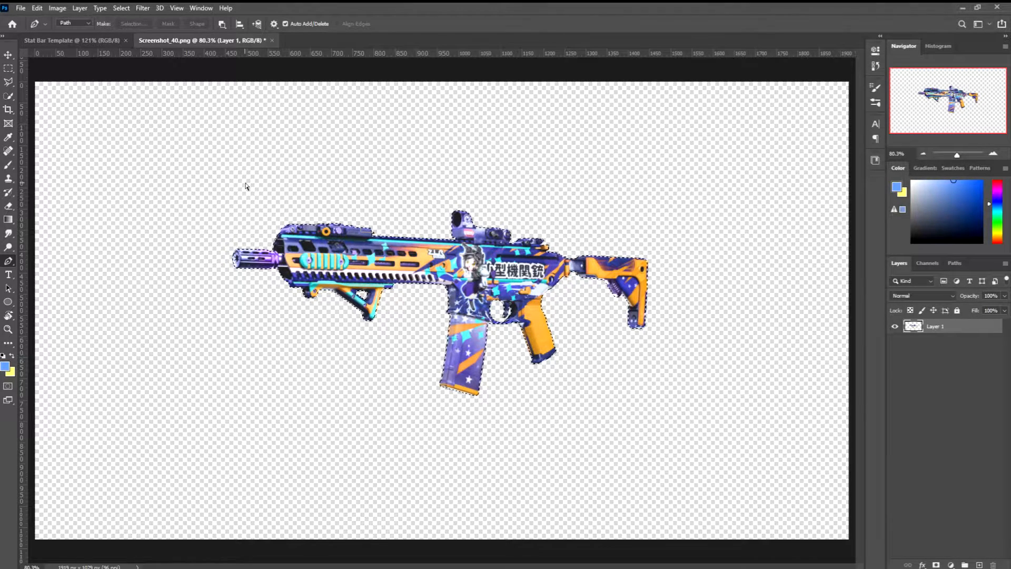
Copy the contracted selection to a new layer and compare the stock's edges with the original layer shown and hidden.
{"action": "key", "text": "ctrl+j"}
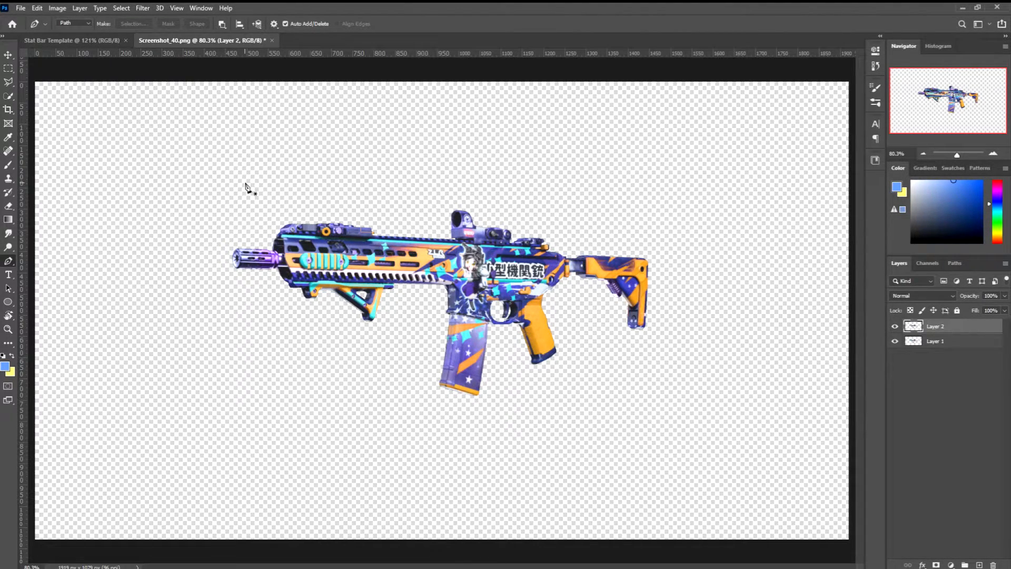
{"action": "scroll", "coordinate": [636, 302], "scroll_direction": "up", "scroll_amount": 9}
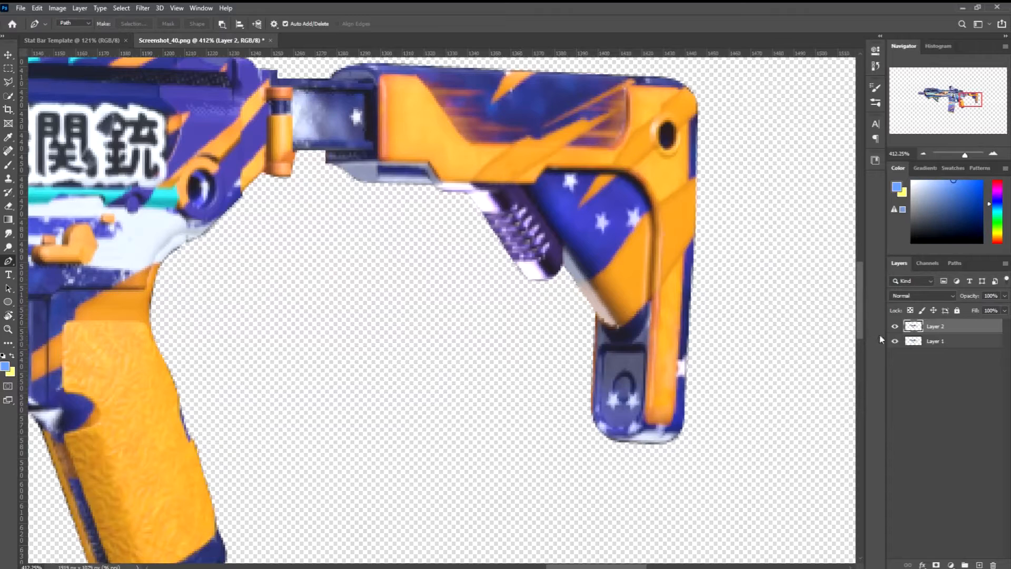
{"action": "left_click", "coordinate": [896, 343]}
{"action": "left_click", "coordinate": [897, 344]}
{"action": "left_click", "coordinate": [896, 342]}
{"action": "left_click", "coordinate": [897, 342]}
{"action": "left_click", "coordinate": [896, 342]}
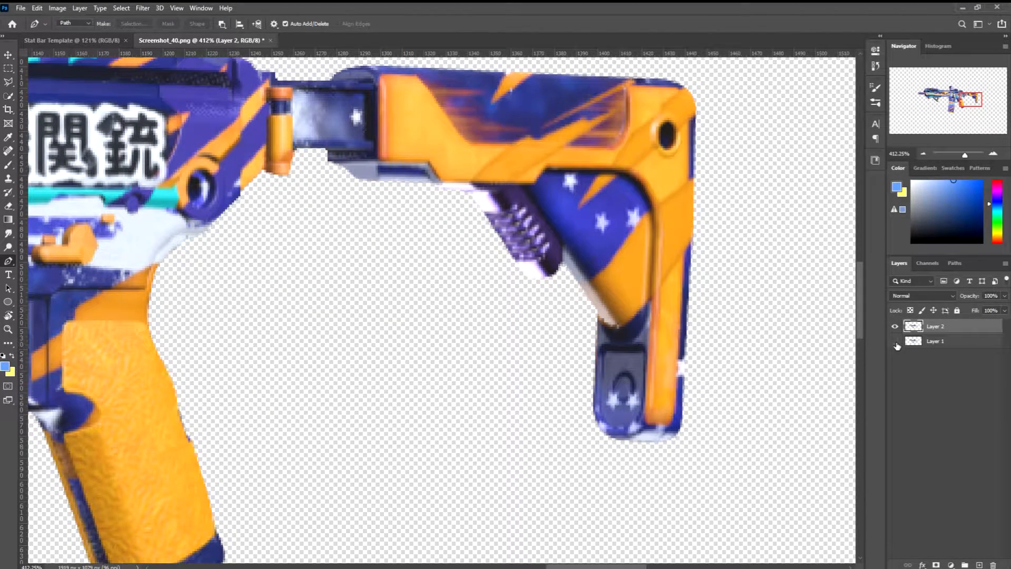
Compare the whole rifle with the original layer shown and hidden, and undo the layer copy.
{"action": "scroll", "coordinate": [606, 303], "scroll_direction": "down", "scroll_amount": 9}
{"action": "left_click", "coordinate": [898, 345]}
{"action": "left_click", "coordinate": [898, 345]}
{"action": "left_click", "coordinate": [898, 345]}
{"action": "left_click", "coordinate": [898, 345]}
{"action": "left_click", "coordinate": [898, 345]}
{"action": "left_click", "coordinate": [898, 345]}
{"action": "key", "text": "ctrl+z"}
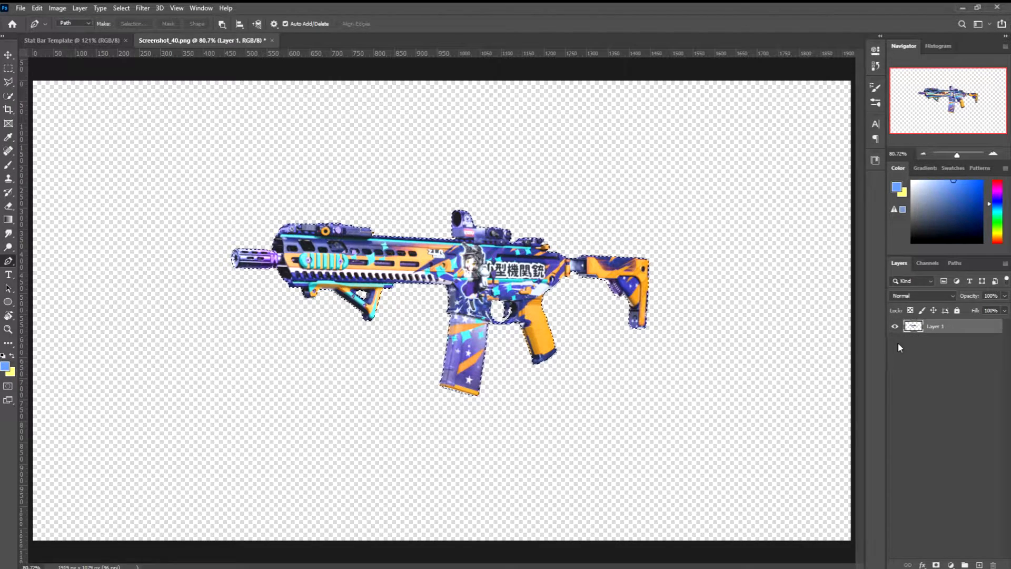
Create a new layer via copy from the contracted selection and delete the original Layer 1.
{"action": "key", "text": "m"}
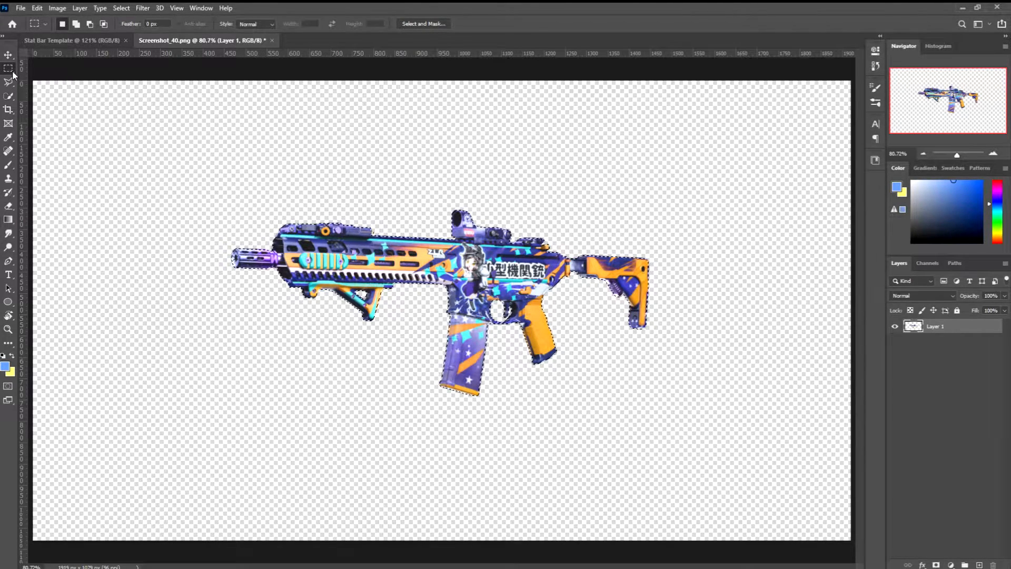
{"action": "right_click", "coordinate": [377, 267]}
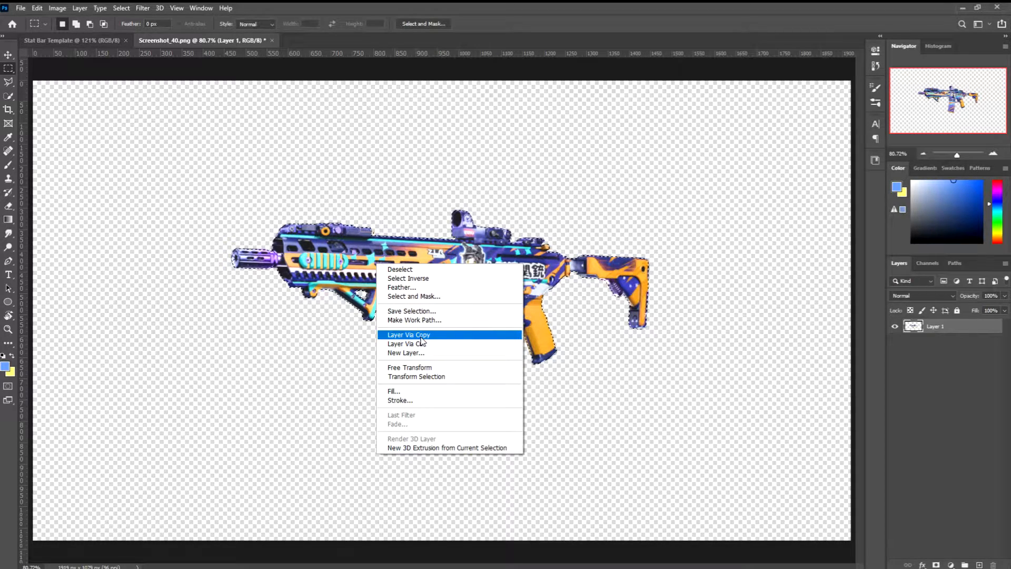
{"action": "left_click", "coordinate": [420, 336]}
{"action": "left_click", "coordinate": [956, 347]}
{"action": "key", "text": "Delete"}
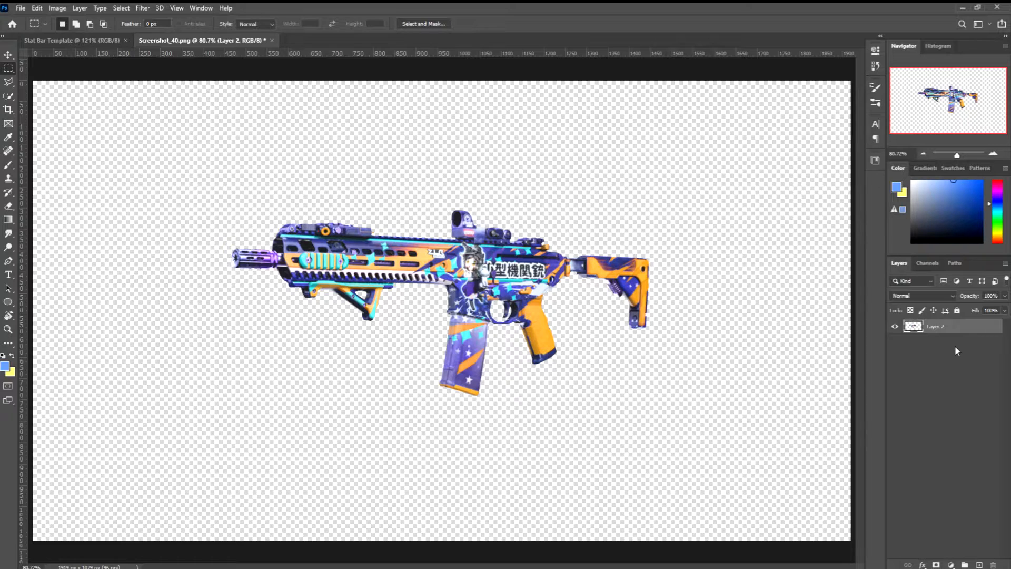
Convert the trimmed rifle layer to a smart object and deselect it.
{"action": "right_click", "coordinate": [979, 326]}
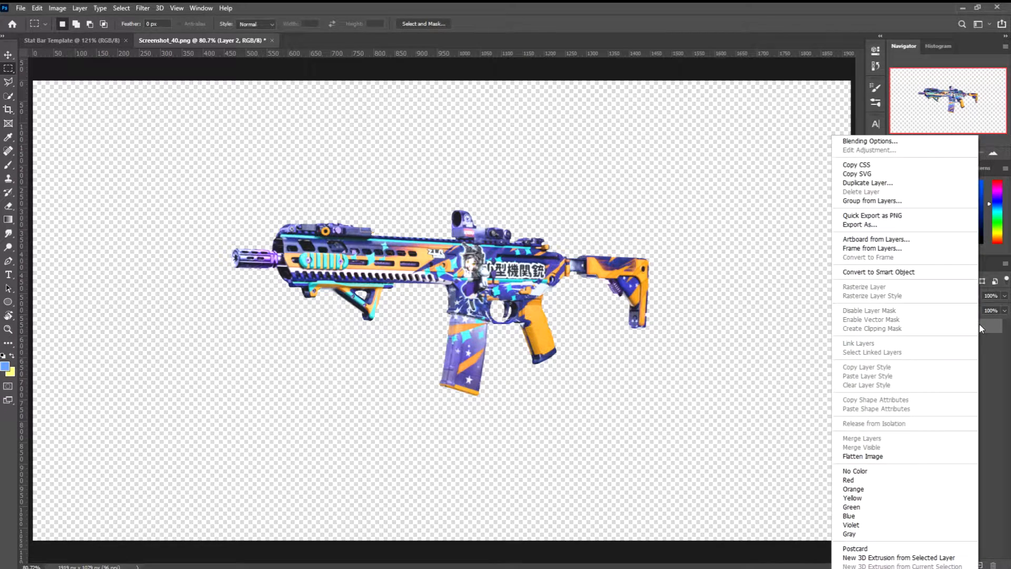
{"action": "left_click", "coordinate": [938, 272]}
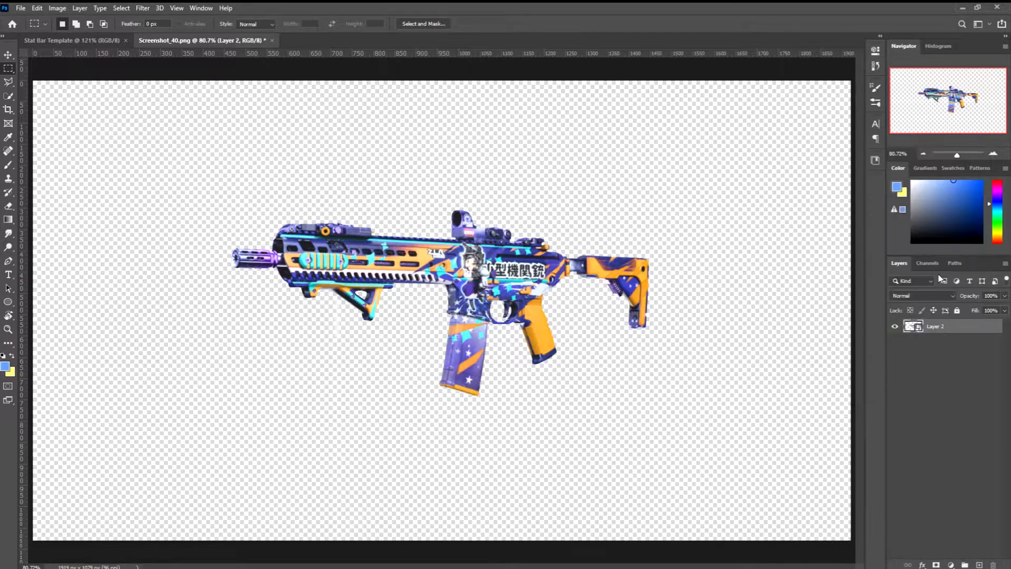
{"action": "left_click", "coordinate": [948, 414]}
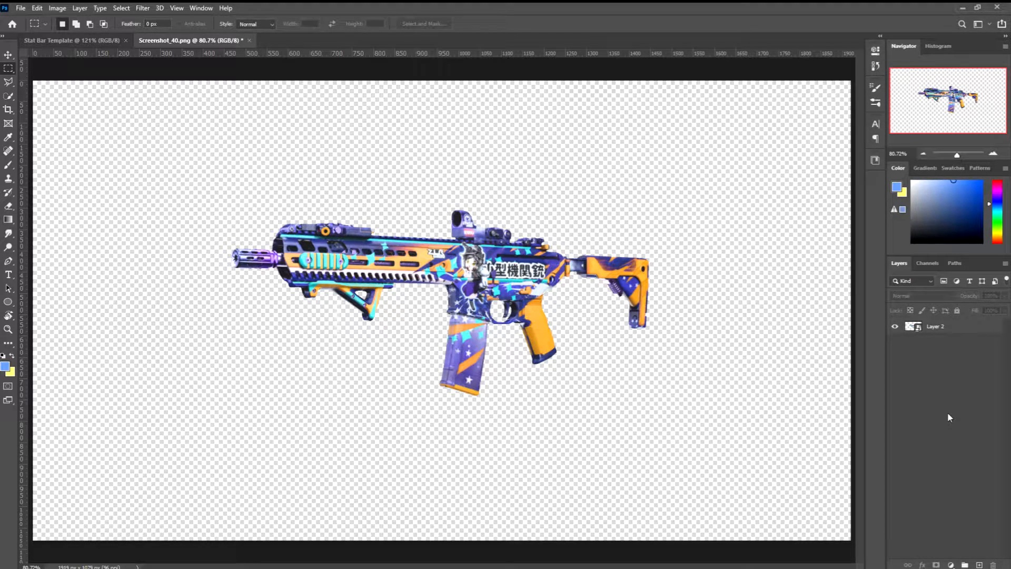
Create a 1280 x 720 px document at 300 ppi and replace its black background with an empty layer.
{"action": "key", "text": "ctrl+n"}
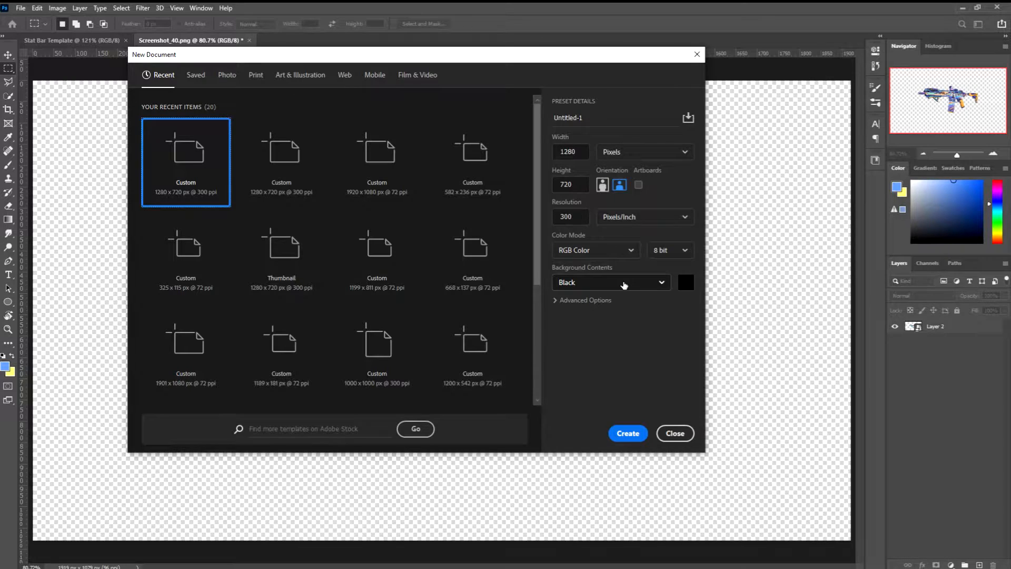
{"action": "key", "text": "Return"}
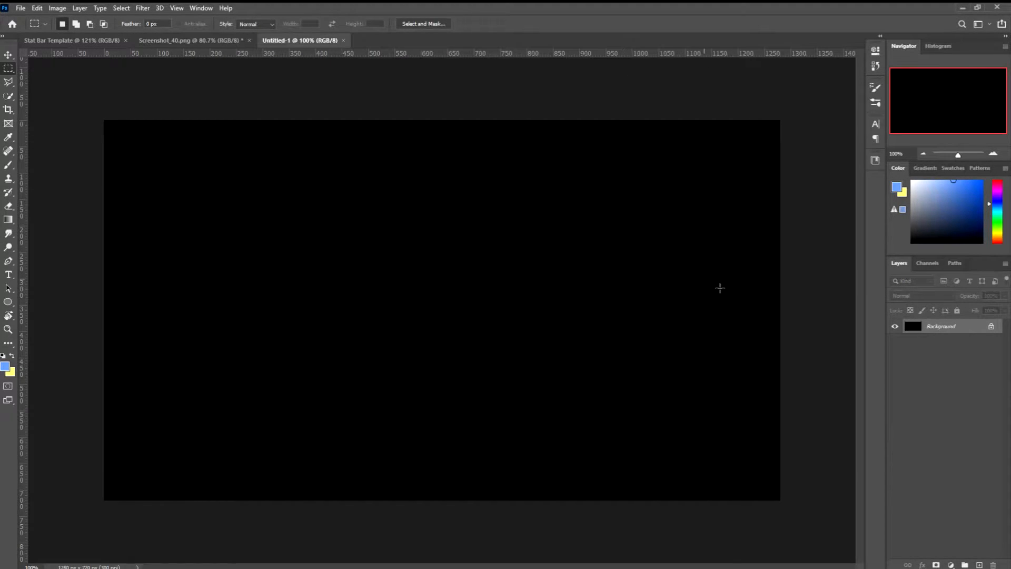
{"action": "left_click", "coordinate": [979, 564]}
{"action": "left_click", "coordinate": [963, 344]}
{"action": "key", "text": "Delete"}
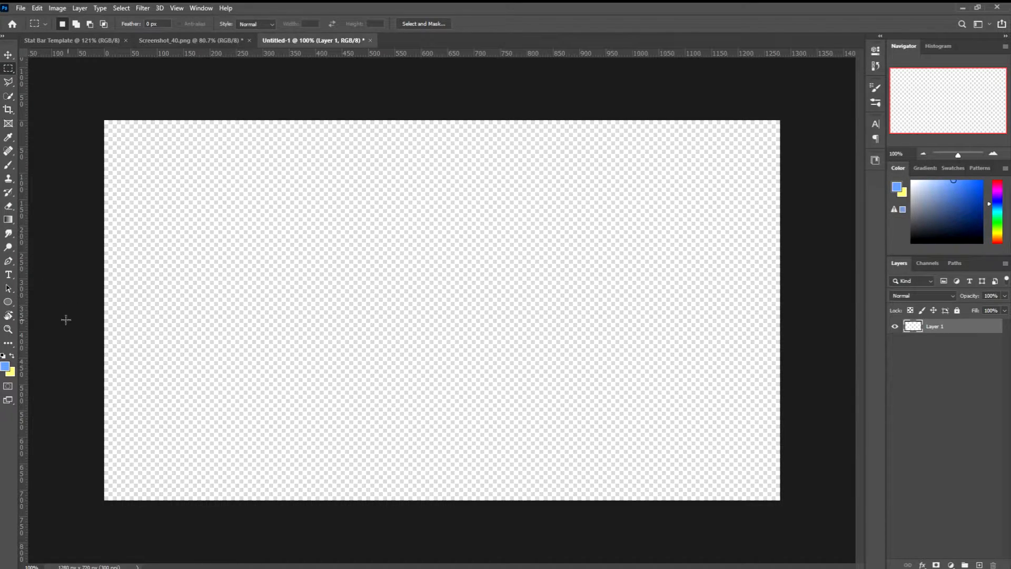
Activate the Rectangle Tool and set its shape fill to black.
{"action": "left_click", "coordinate": [8, 302]}
{"action": "left_click", "coordinate": [30, 304]}
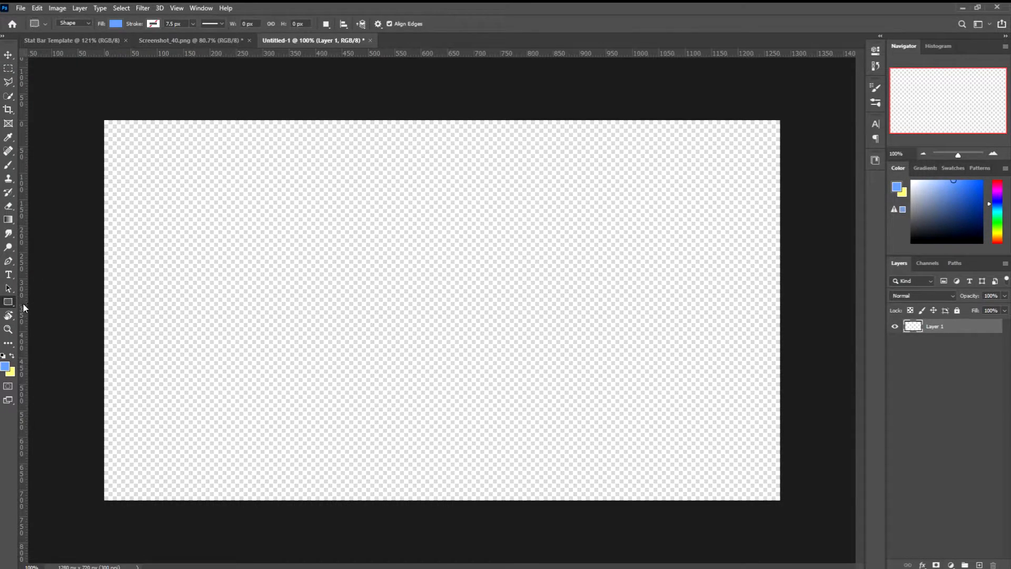
{"action": "right_click", "coordinate": [10, 304]}
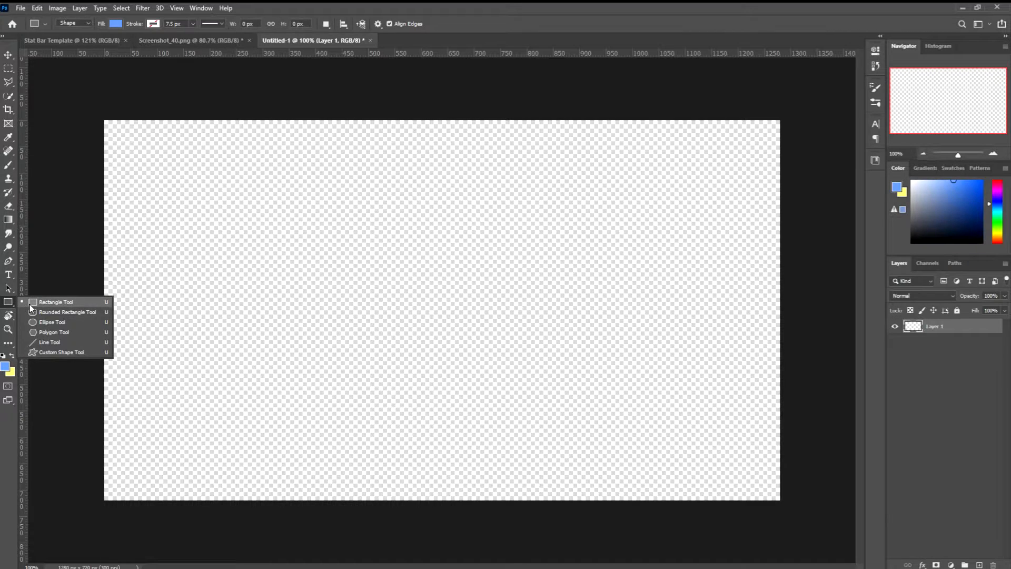
{"action": "left_click", "coordinate": [30, 304]}
{"action": "left_click", "coordinate": [117, 24]}
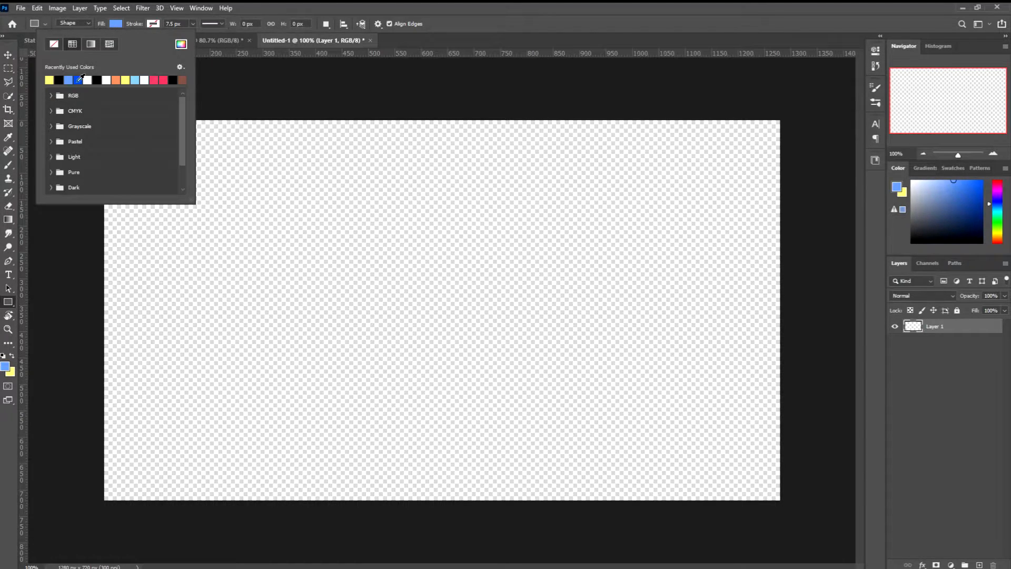
{"action": "left_click", "coordinate": [59, 80]}
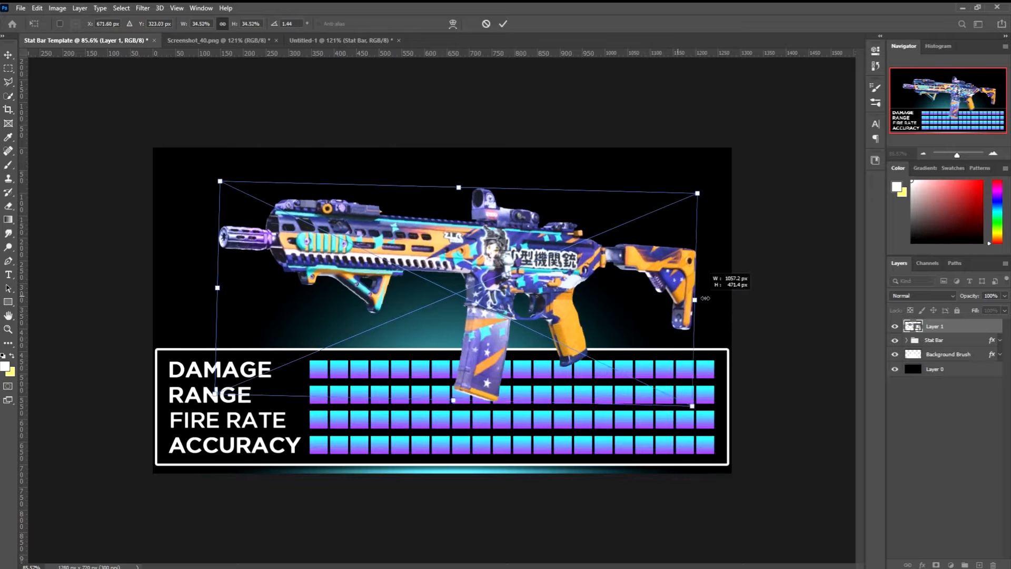
Scale the rifle to about 39% with Free Transform in the Stat Bar Template, at an angle of about 1.3°.
{"action": "left_click_drag", "start_coordinate": [664, 416], "coordinate": [734, 298]}
{"action": "left_click_drag", "start_coordinate": [596, 279], "coordinate": [566, 275]}
{"action": "left_click_drag", "start_coordinate": [700, 305], "coordinate": [706, 306]}
{"action": "left_click_drag", "start_coordinate": [731, 307], "coordinate": [661, 296]}
{"action": "key", "text": "Return"}
Move the rifle to about X 640 px, Y 338 px, centring it across the canvas.
{"action": "key", "text": "ctrl+t"}
{"action": "key", "text": "Return"}
{"action": "key", "text": "ctrl+t"}
{"action": "left_click_drag", "start_coordinate": [500, 275], "coordinate": [473, 259]}
{"action": "scroll", "coordinate": [447, 262], "scroll_direction": "up", "scroll_amount": 7}
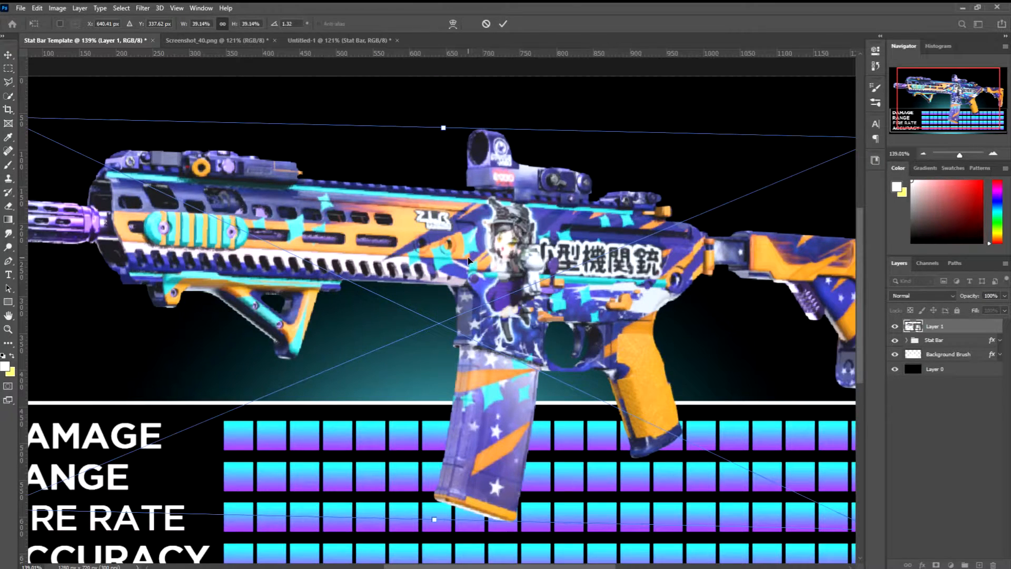
{"action": "key", "text": "Return"}
Rotate the rifle slightly clockwise with Free Transform.
{"action": "scroll", "coordinate": [468, 258], "scroll_direction": "down", "scroll_amount": 2}
{"action": "scroll", "coordinate": [471, 259], "scroll_direction": "down", "scroll_amount": 2}
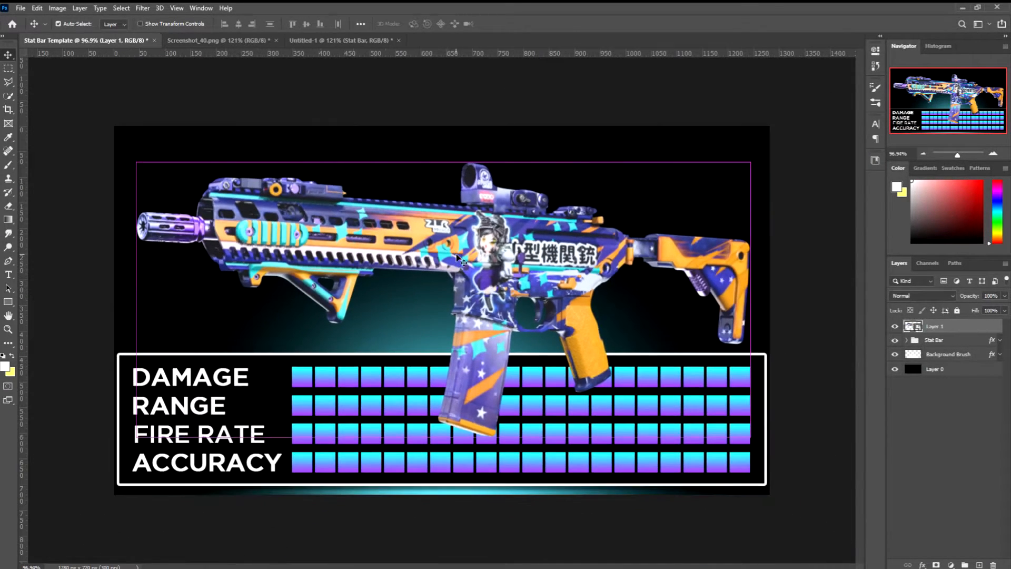
{"action": "key", "text": "ctrl+t"}
{"action": "left_click_drag", "start_coordinate": [805, 255], "coordinate": [805, 261]}
{"action": "key", "text": "Return"}
Add a black Drop Shadow to the rifle layer with 50% opacity, 90° angle, 7 px distance and 6 px size.
{"action": "scroll", "coordinate": [808, 264], "scroll_direction": "up", "scroll_amount": 2}
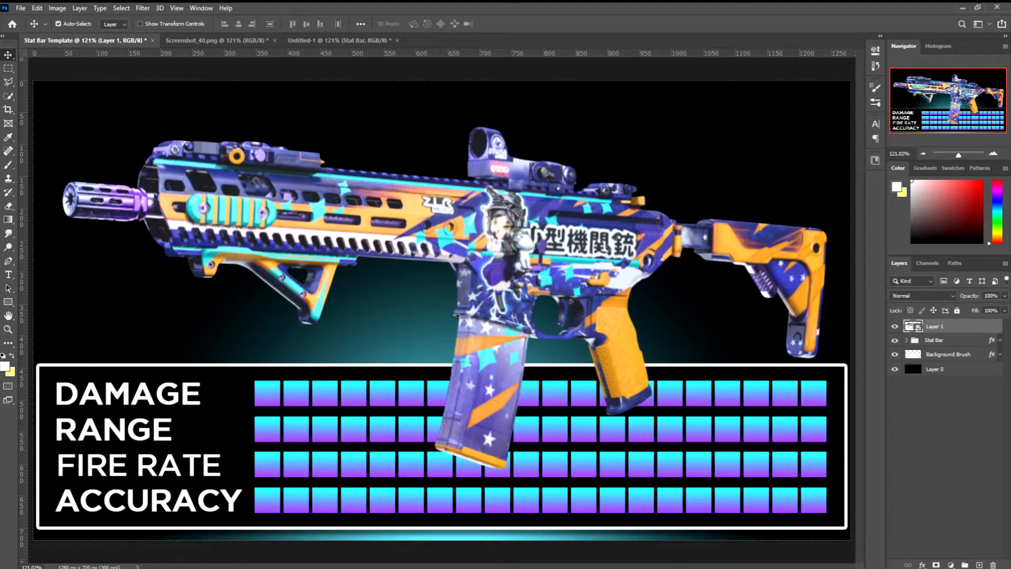
{"action": "double_click", "coordinate": [968, 331]}
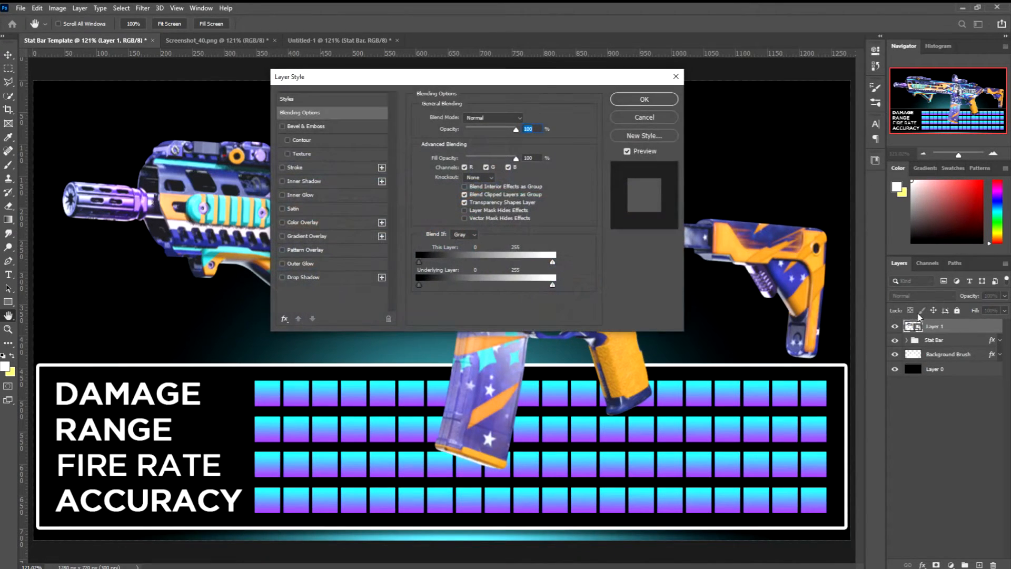
{"action": "left_click", "coordinate": [352, 277]}
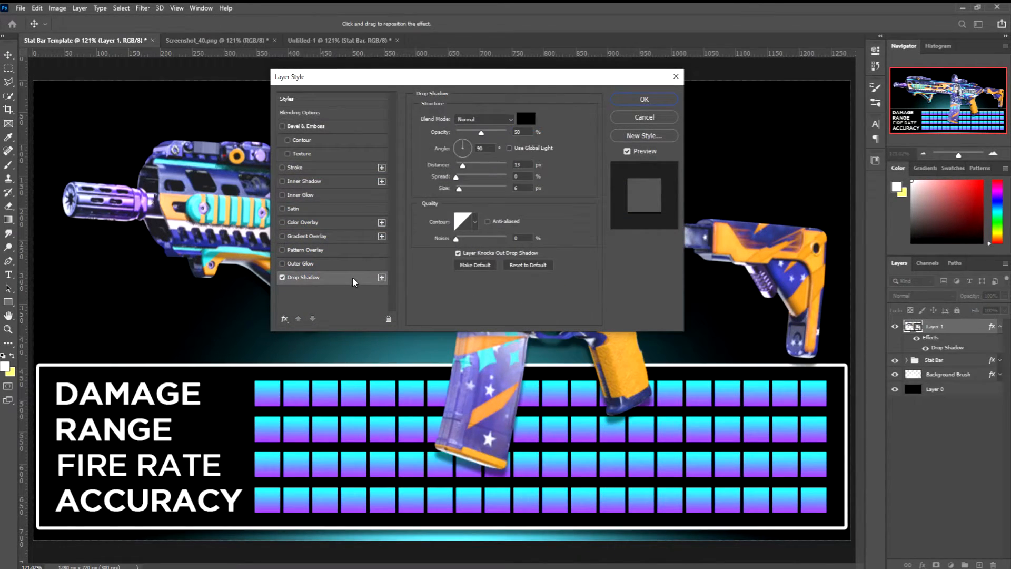
{"action": "left_click_drag", "start_coordinate": [463, 165], "coordinate": [460, 165]}
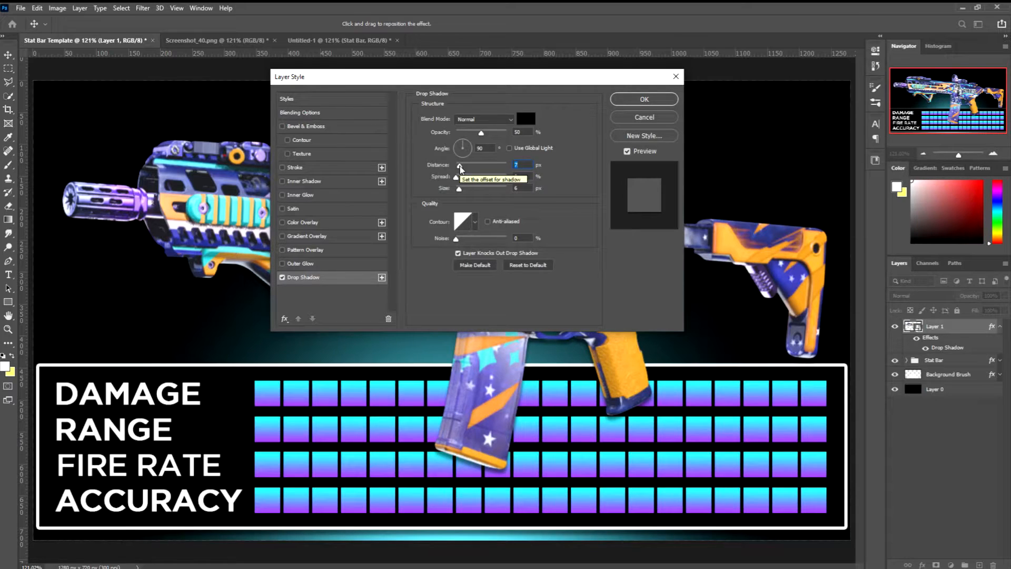
Add a white (ffffff) Color Overlay to the rifle in Overlay blend mode at a very low opacity and apply the layer style.
{"action": "left_click", "coordinate": [350, 222]}
{"action": "left_click", "coordinate": [474, 118]}
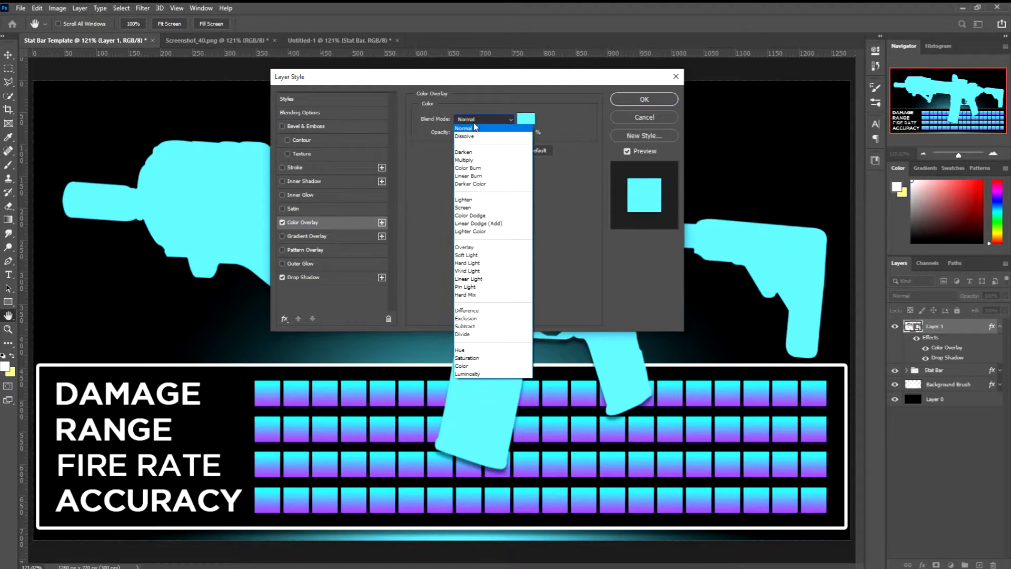
{"action": "left_click", "coordinate": [483, 248]}
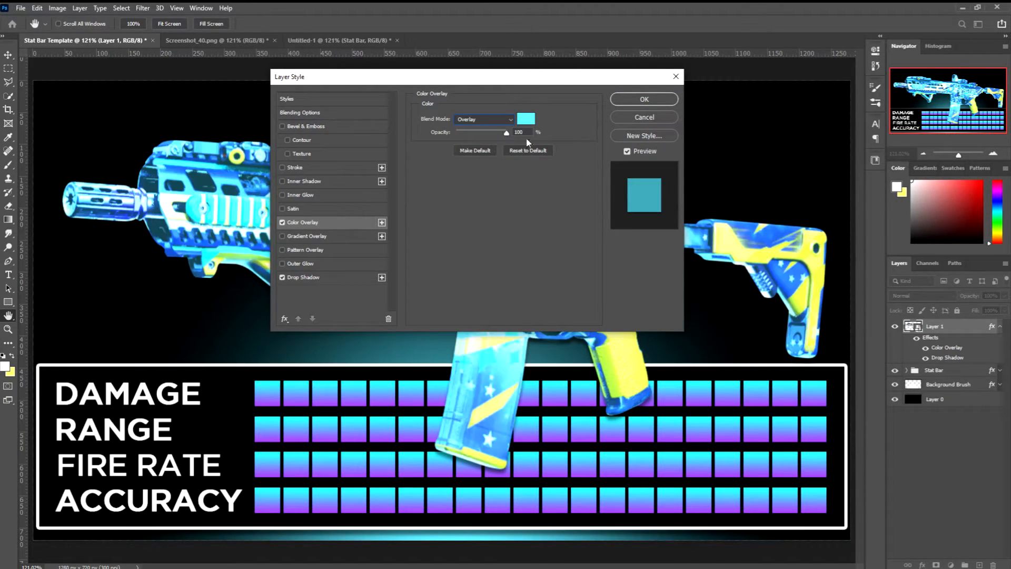
{"action": "left_click", "coordinate": [527, 118]}
{"action": "type", "text": "ffffff"}
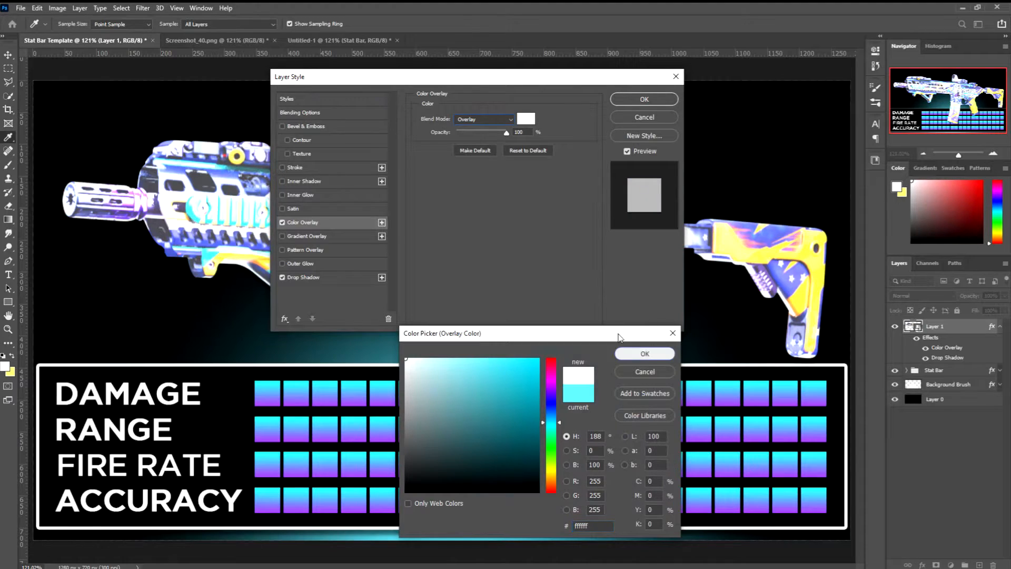
{"action": "left_click", "coordinate": [645, 354]}
{"action": "left_click", "coordinate": [461, 133]}
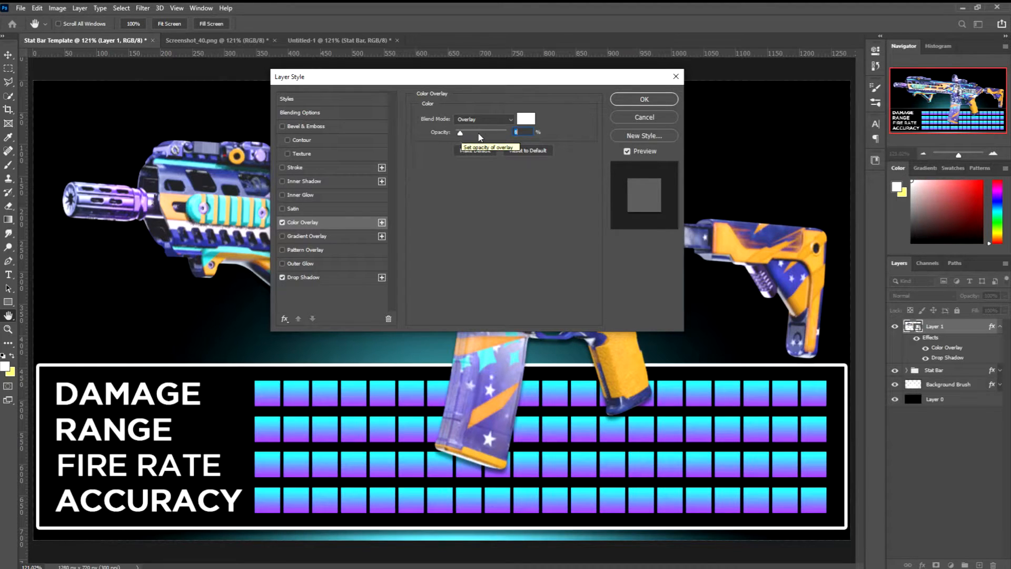
{"action": "key", "text": "Down"}
{"action": "left_click", "coordinate": [631, 104]}
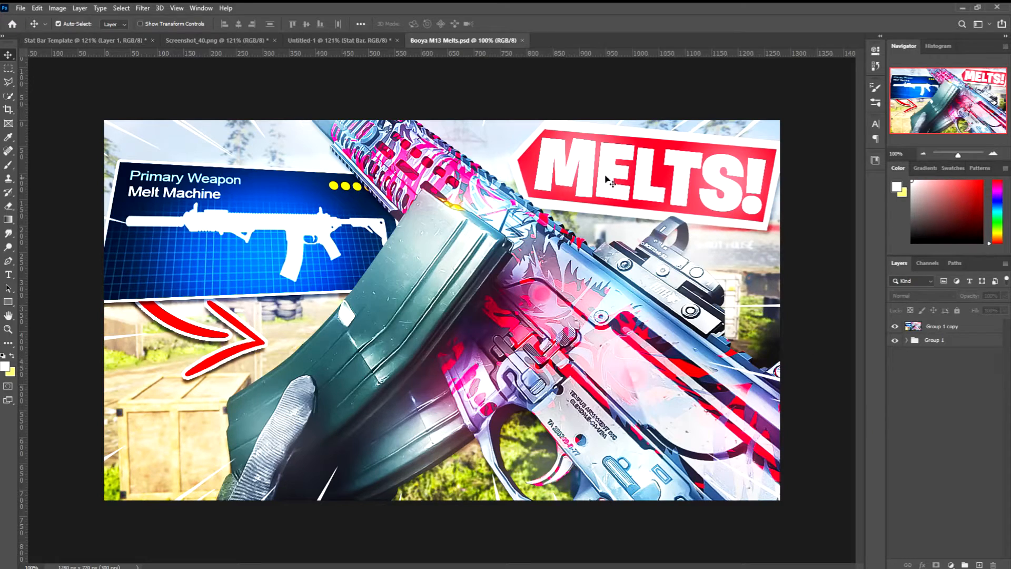
Duplicate the Color Correction group, Spikes layer and Tag group from Booya M13 Melts.psd into the Stat Bar Template document.
{"action": "left_click", "coordinate": [907, 341]}
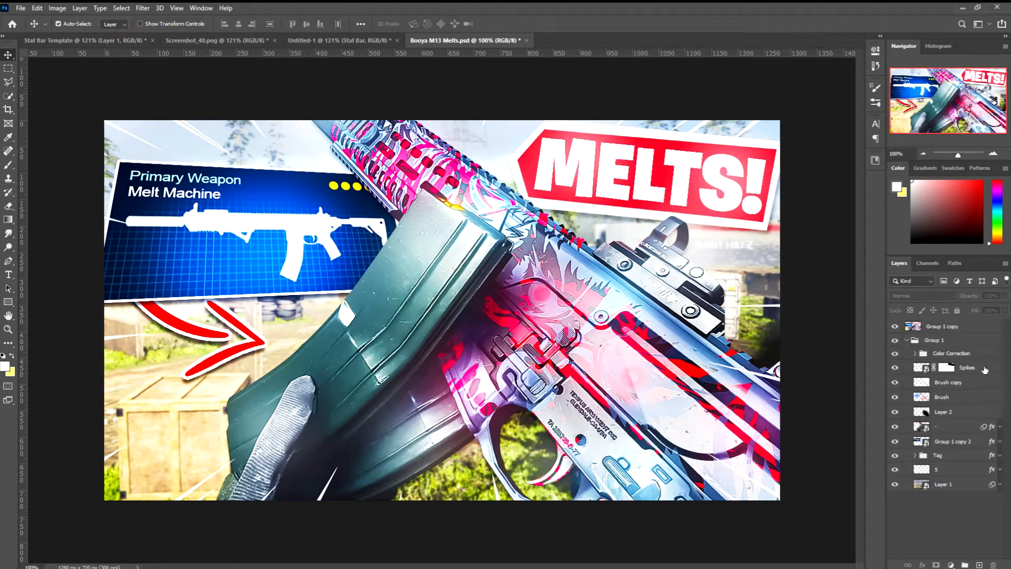
{"action": "left_click", "coordinate": [984, 359]}
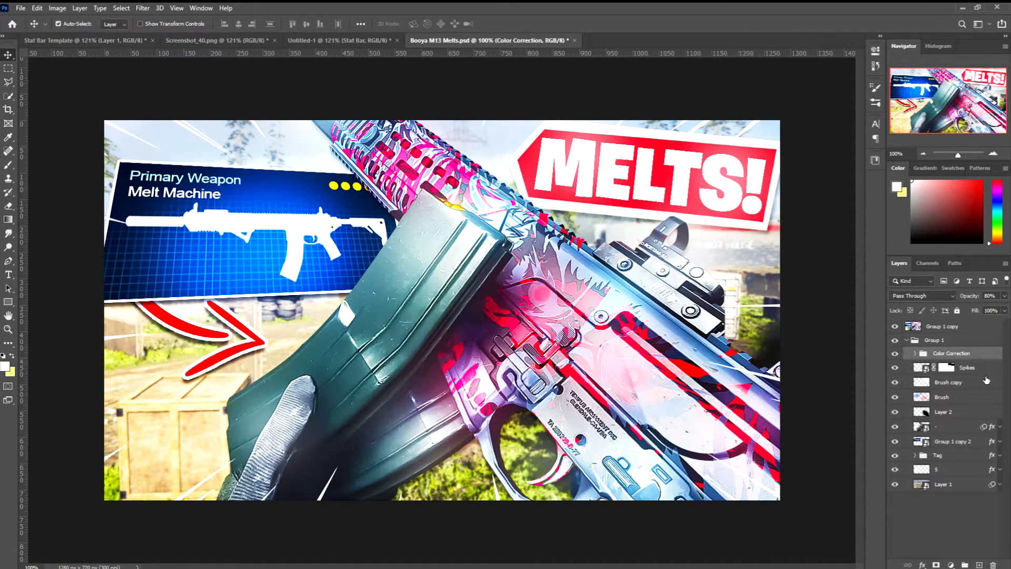
{"action": "left_click", "coordinate": [986, 372], "text": "shift"}
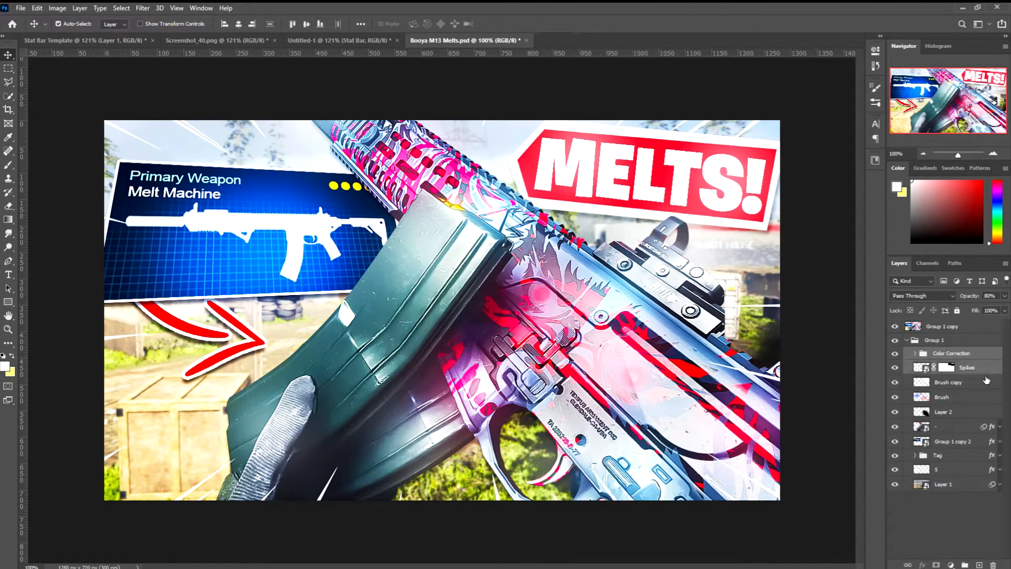
{"action": "right_click", "coordinate": [956, 458]}
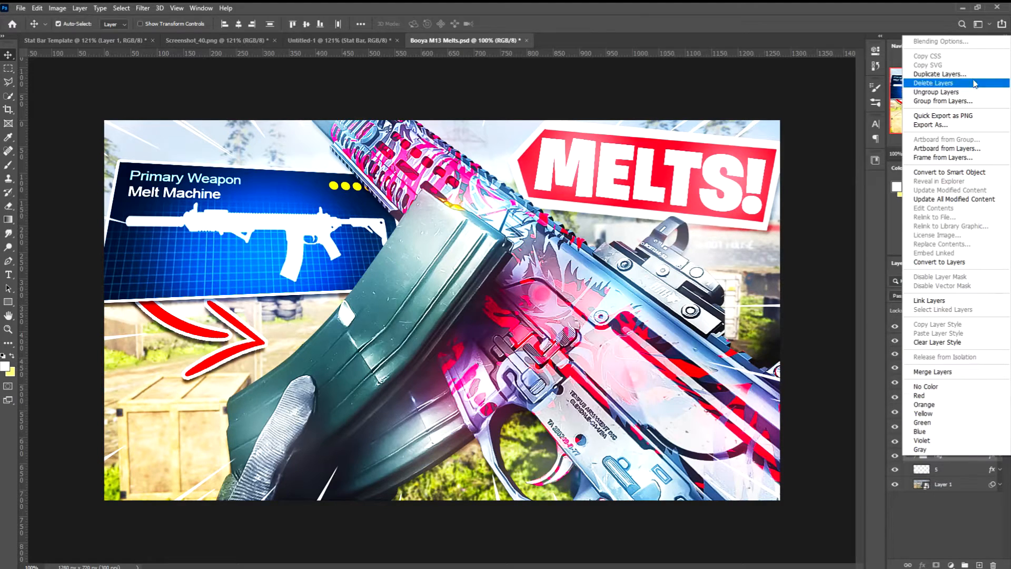
{"action": "left_click", "coordinate": [972, 74]}
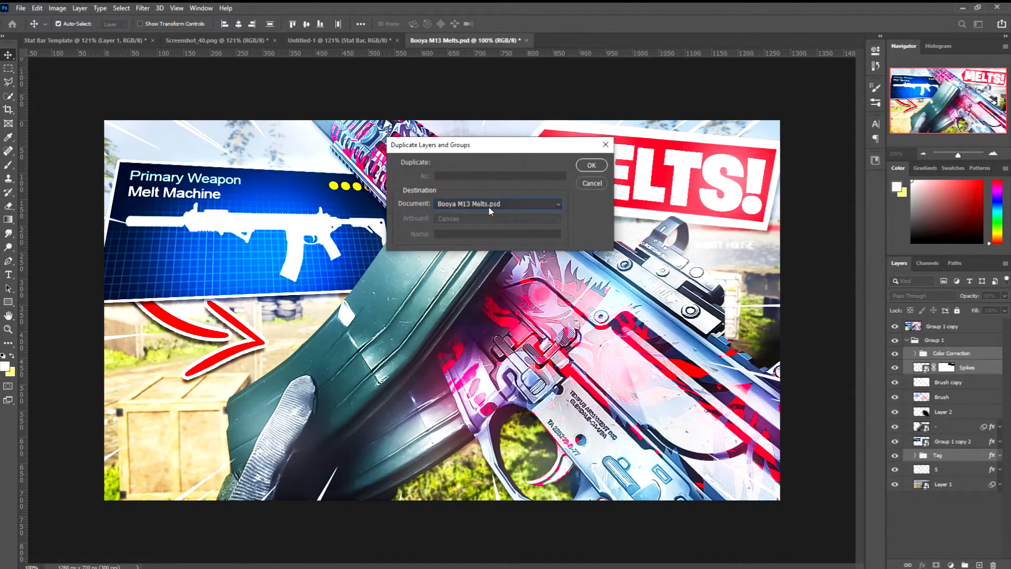
{"action": "left_click", "coordinate": [489, 207]}
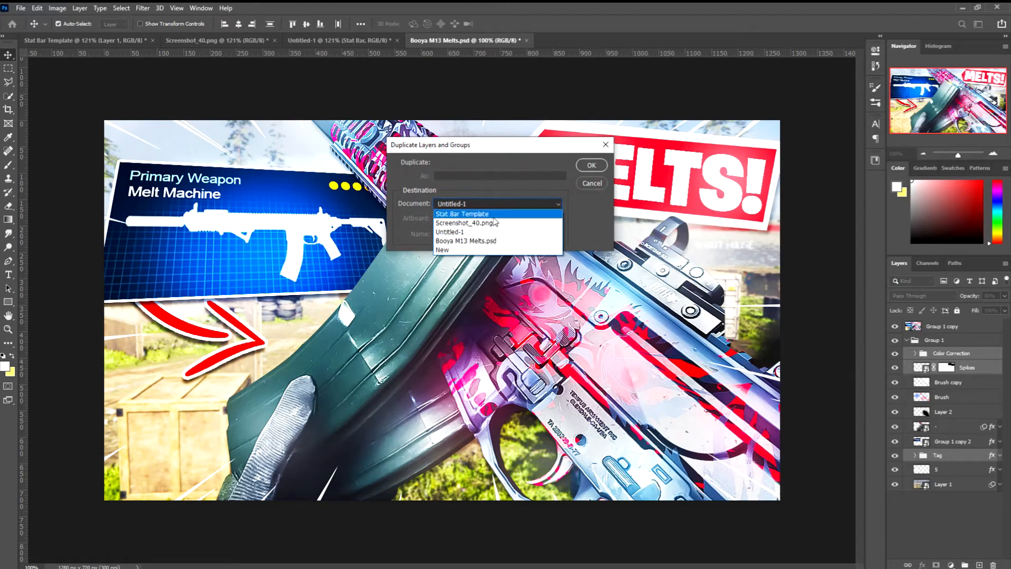
{"action": "left_click", "coordinate": [489, 208]}
{"action": "left_click", "coordinate": [591, 166]}
Hide the Tag group in the Stat Bar Template and delete the layer mask from the Spikes layer.
{"action": "left_click", "coordinate": [73, 40]}
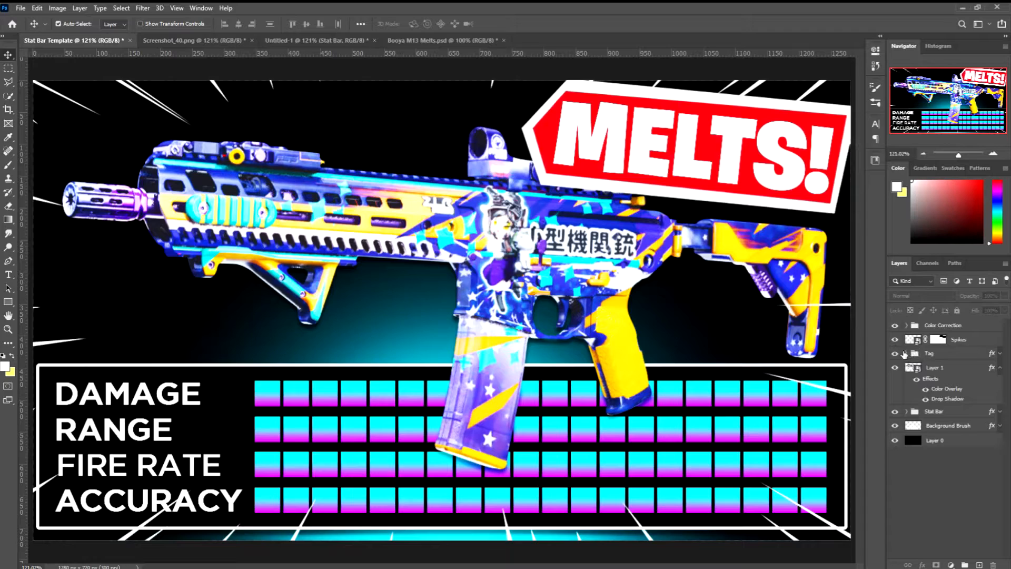
{"action": "left_click", "coordinate": [896, 353]}
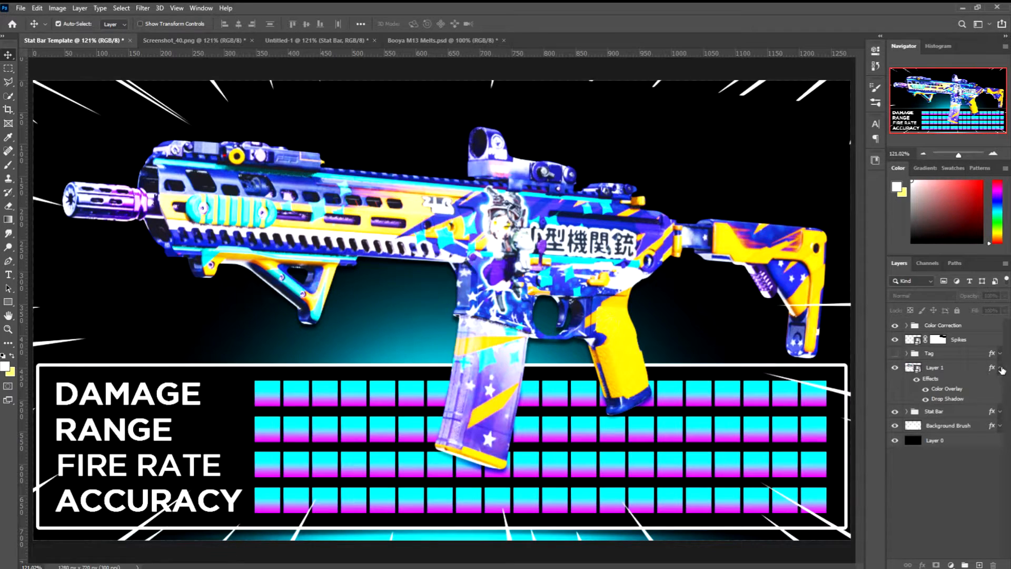
{"action": "left_click", "coordinate": [1000, 368]}
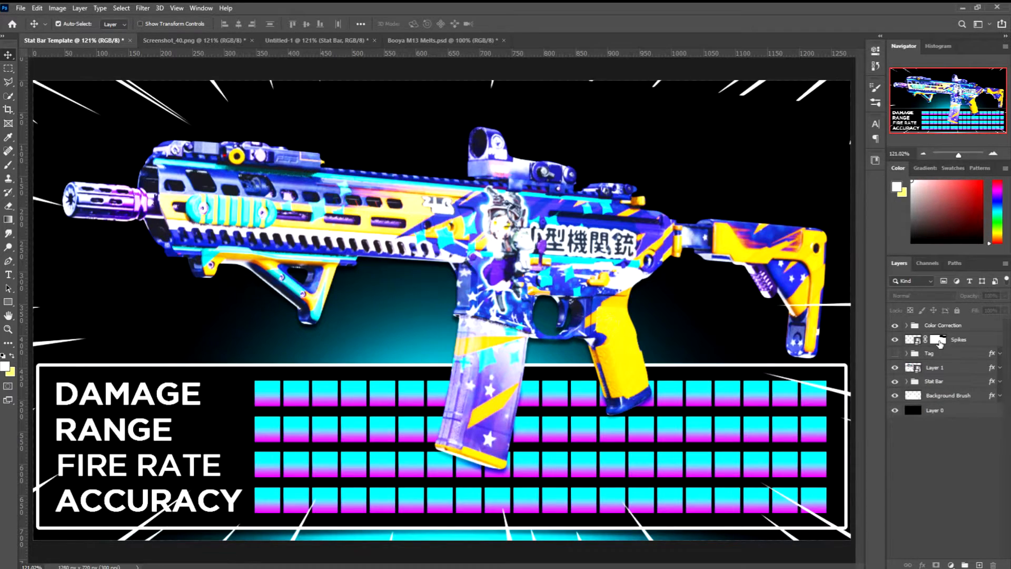
{"action": "right_click", "coordinate": [939, 341]}
{"action": "left_click", "coordinate": [941, 362]}
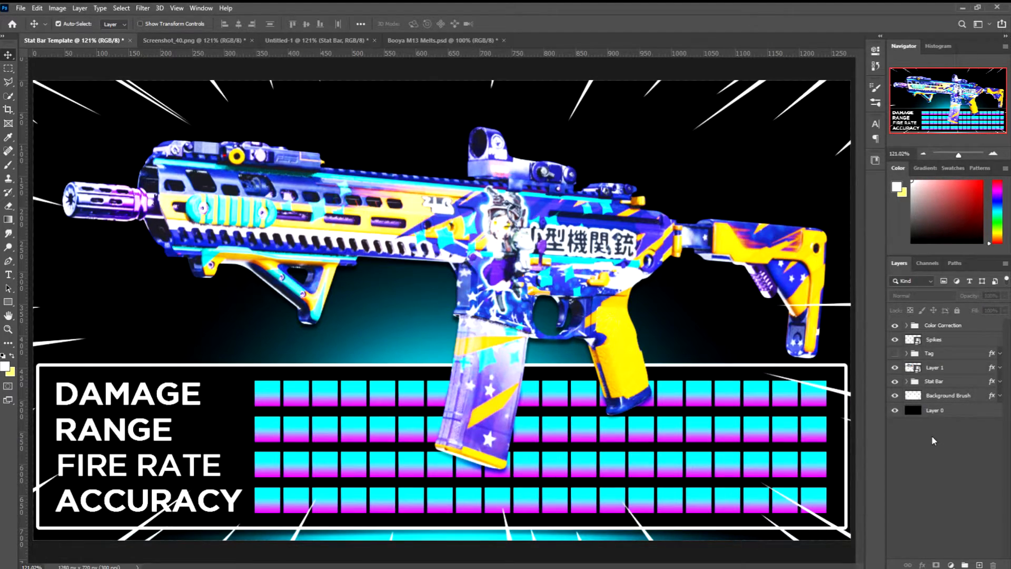
Create a new layer directly below the Color Correction group and hide the Spikes layer.
{"action": "left_click", "coordinate": [980, 564]}
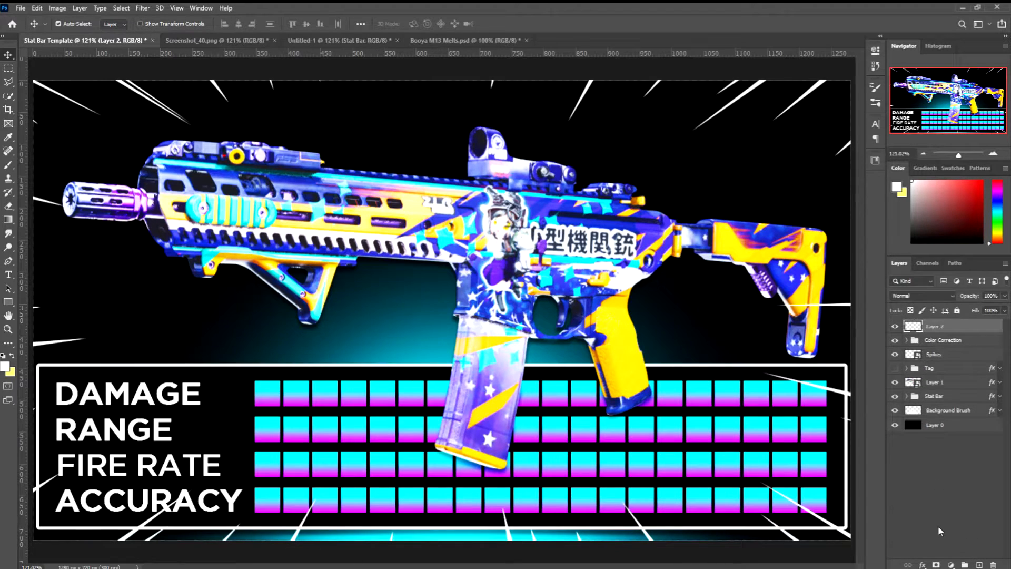
{"action": "left_click", "coordinate": [895, 354]}
{"action": "left_click_drag", "start_coordinate": [933, 326], "coordinate": [930, 348]}
Outline a thin spike at the canvas's upper left edge with the Polygonal Lasso Tool and fill it white.
{"action": "key", "text": "l"}
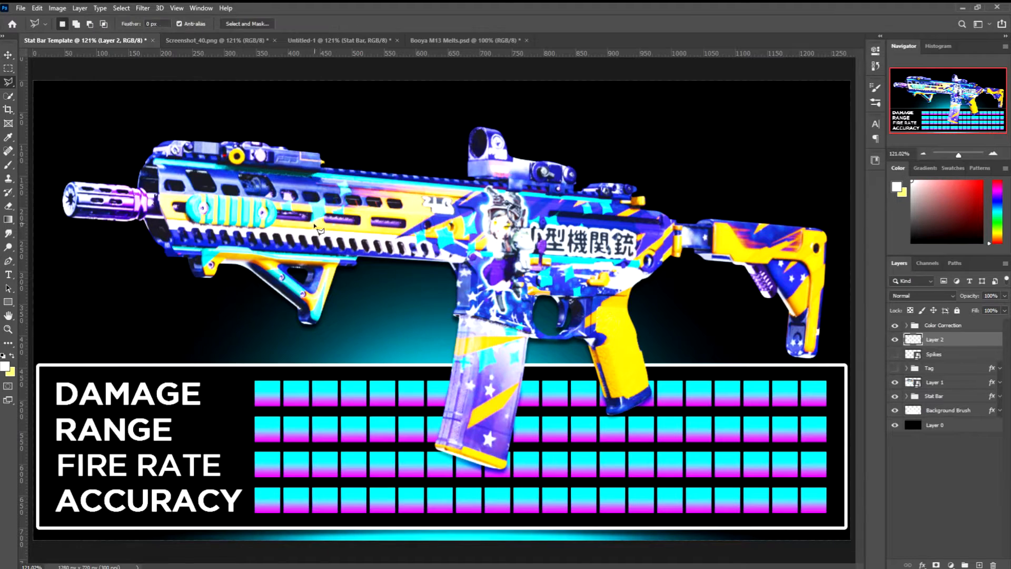
{"action": "left_click", "coordinate": [227, 209]}
{"action": "key", "text": "ctrl+0"}
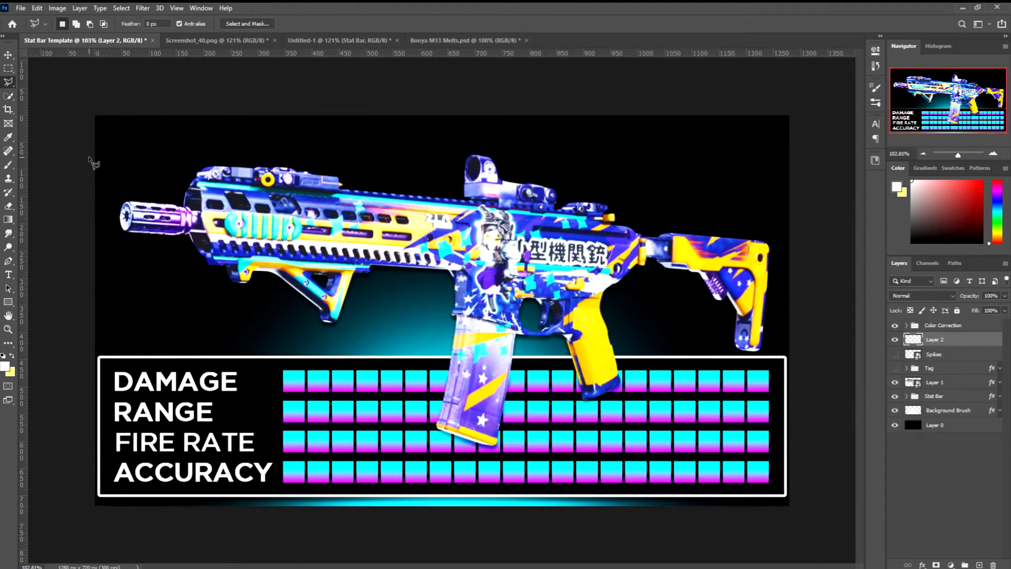
{"action": "right_click", "coordinate": [11, 81]}
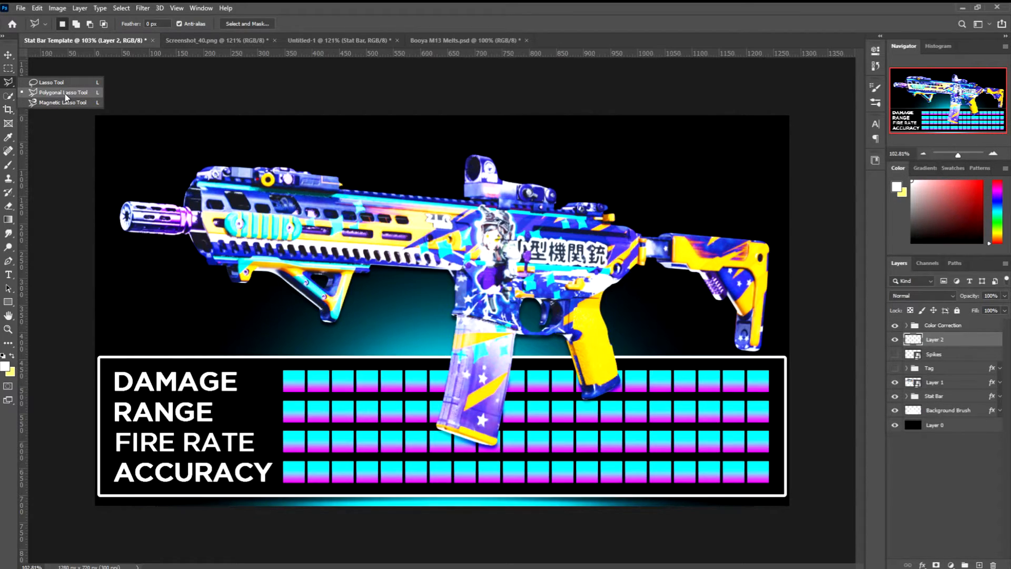
{"action": "left_click", "coordinate": [65, 94]}
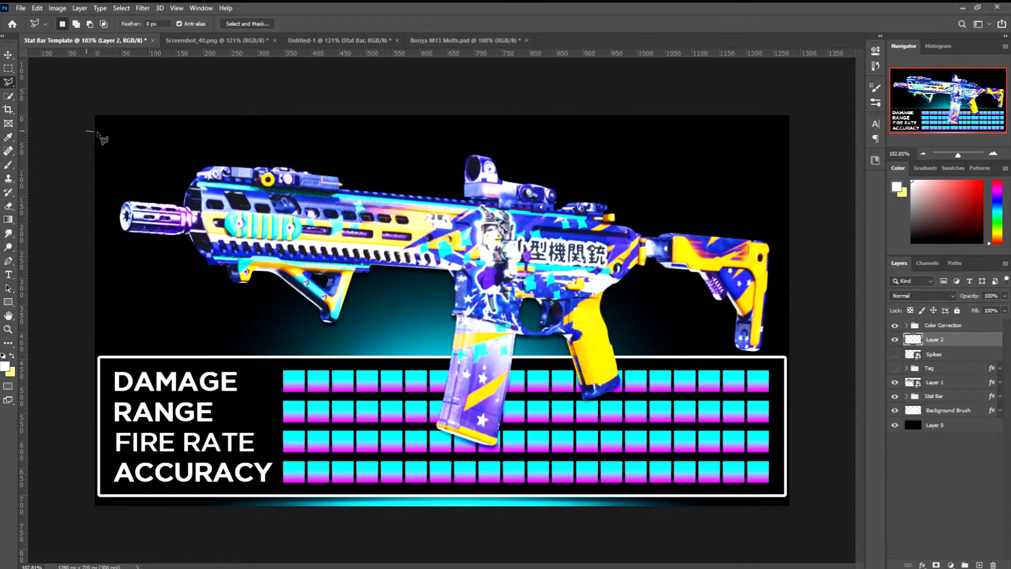
{"action": "left_click", "coordinate": [138, 150]}
{"action": "left_click", "coordinate": [85, 135]}
{"action": "key", "text": "shift+BackSpace"}
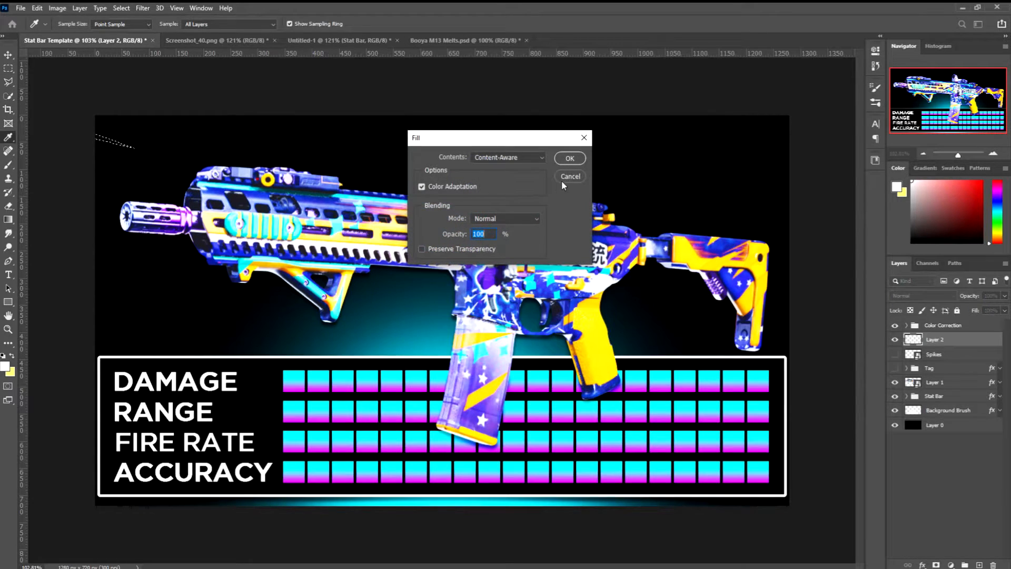
{"action": "left_click", "coordinate": [561, 180]}
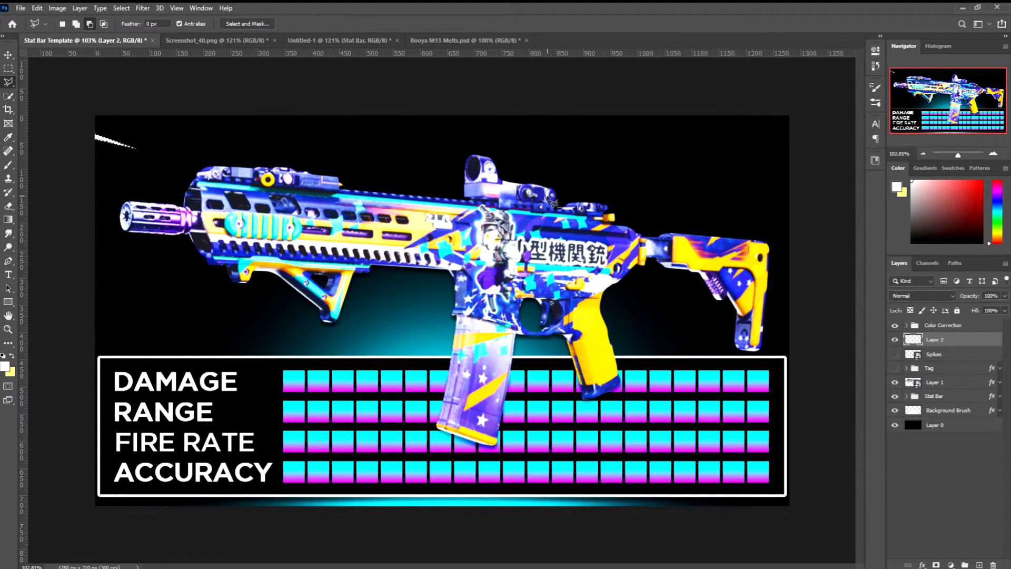
Draw a second, thicker triangular spike below the first with the Polygonal Lasso, fill it white and deselect.
{"action": "scroll", "coordinate": [153, 172], "scroll_direction": "up", "scroll_amount": 5}
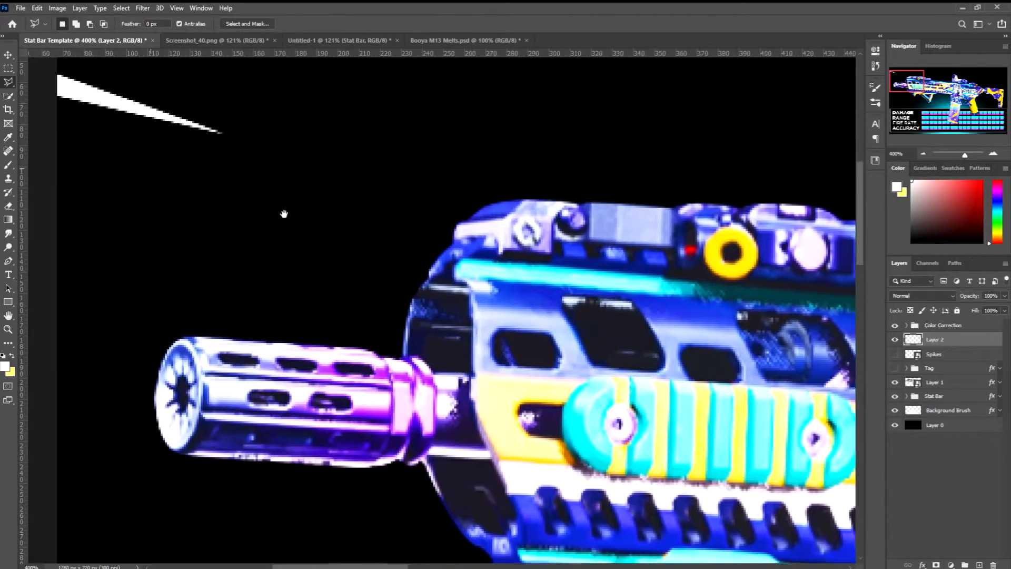
{"action": "scroll", "coordinate": [284, 214], "scroll_direction": "down", "scroll_amount": 3}
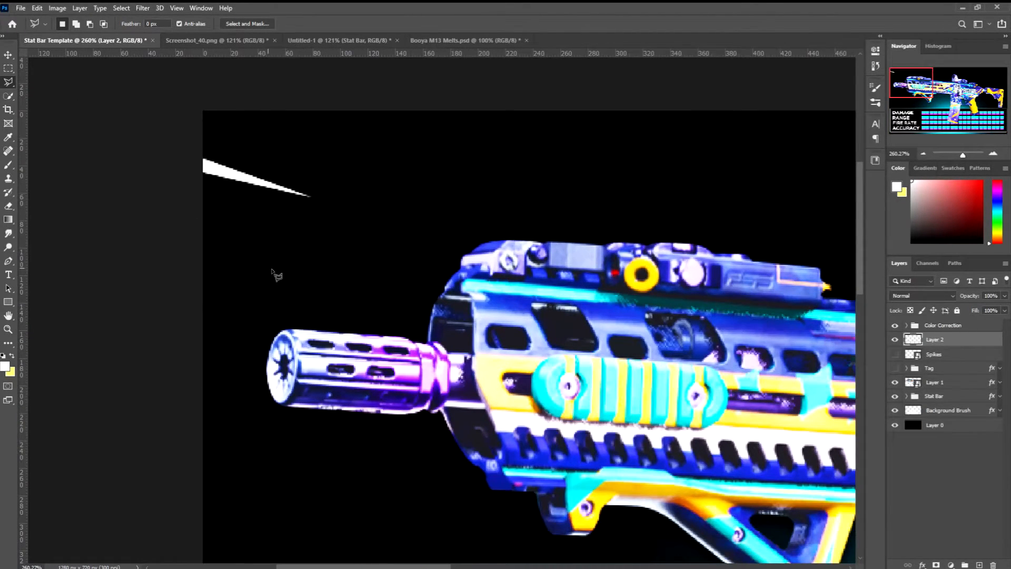
{"action": "left_click", "coordinate": [145, 217]}
{"action": "left_click", "coordinate": [315, 285]}
{"action": "left_click", "coordinate": [132, 264]}
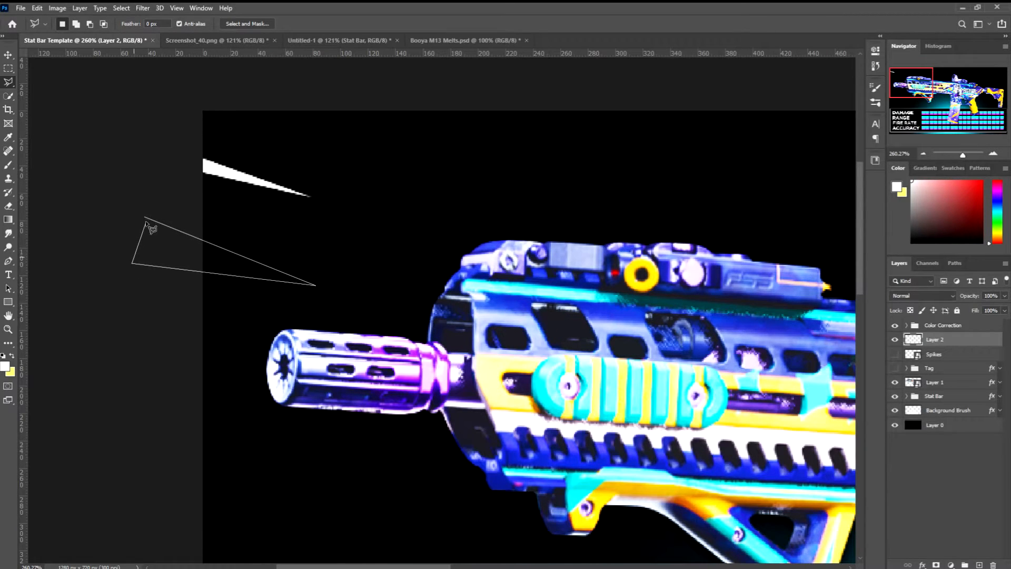
{"action": "left_click", "coordinate": [146, 219]}
{"action": "key", "text": "alt+BackSpace"}
{"action": "key", "text": "ctrl+d"}
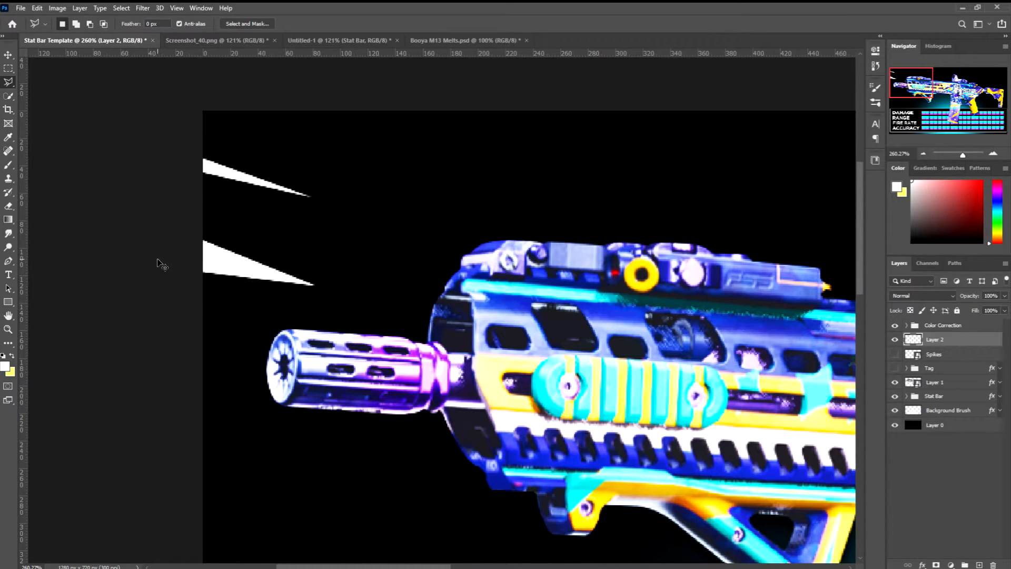
Show the Spikes layer again and hide the layer with the hand-drawn spikes.
{"action": "key", "text": "ctrl+0"}
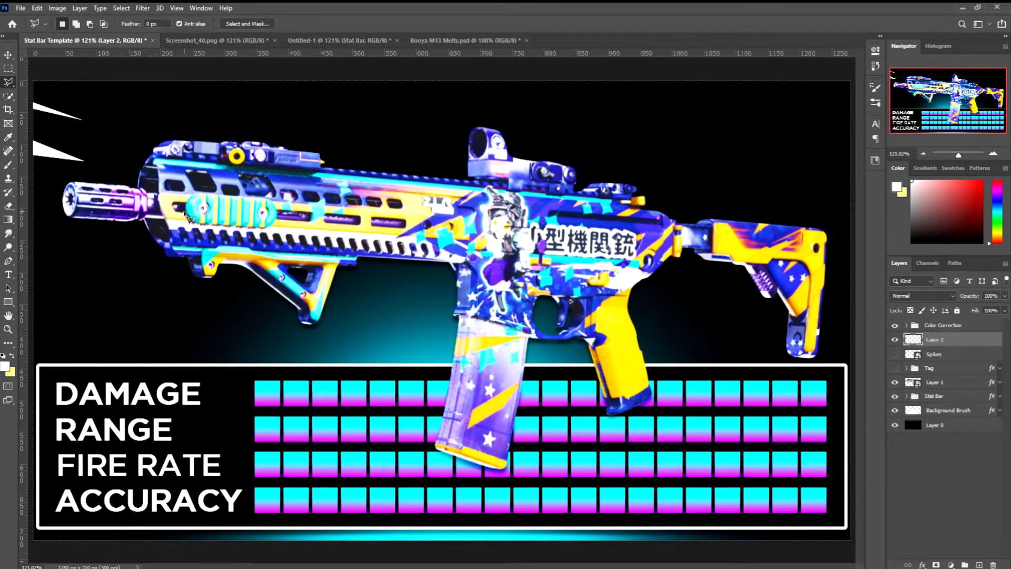
{"action": "left_click", "coordinate": [895, 354]}
{"action": "left_click", "coordinate": [895, 340]}
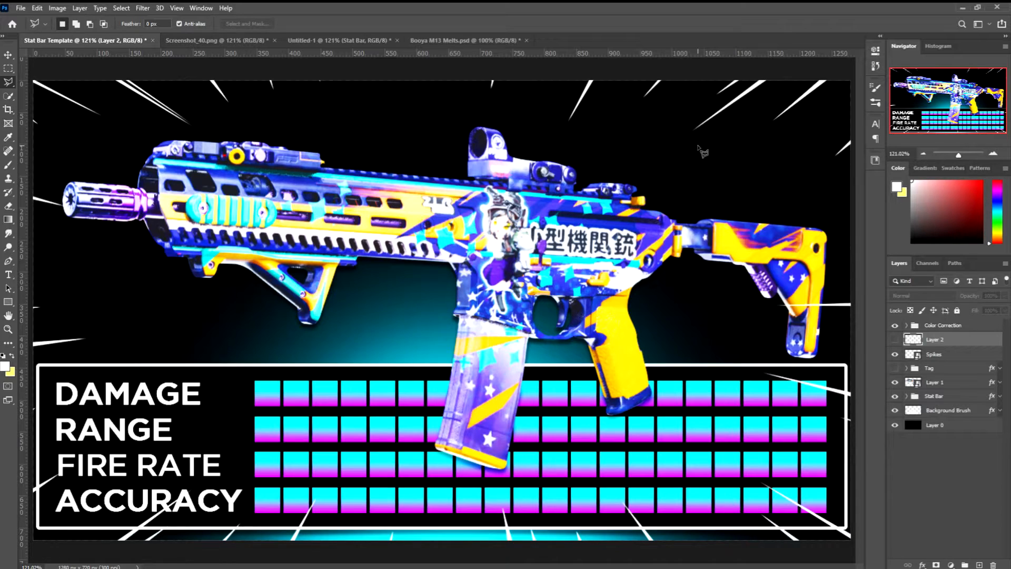
In the Gradient Overlay of the DAMAGE row's squares, set the left colour stop to purple b026ff.
{"action": "key", "text": "v"}
{"action": "left_click", "coordinate": [387, 393]}
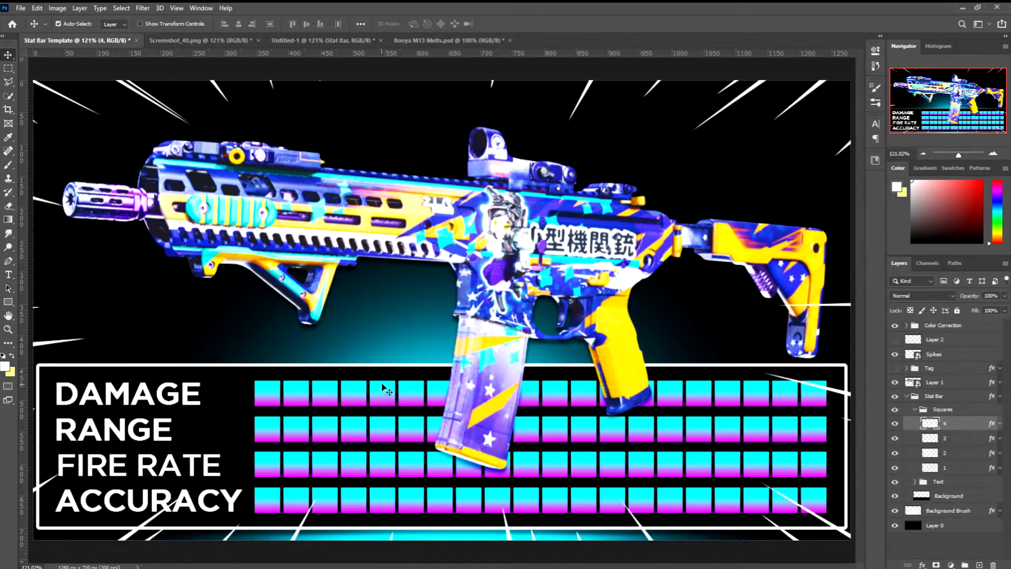
{"action": "double_click", "coordinate": [994, 425]}
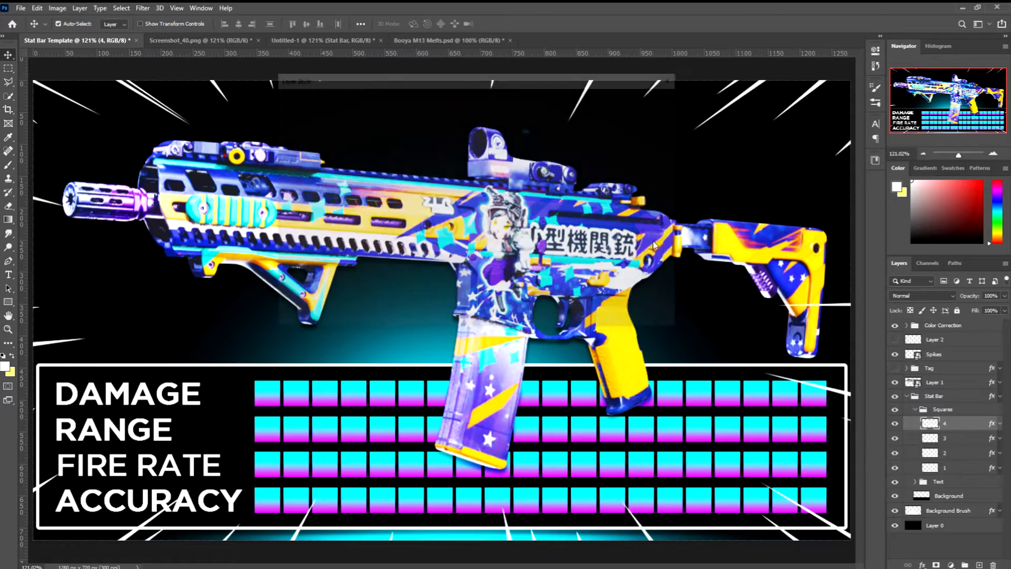
{"action": "left_click", "coordinate": [342, 236]}
{"action": "left_click", "coordinate": [482, 142]}
{"action": "double_click", "coordinate": [386, 479]}
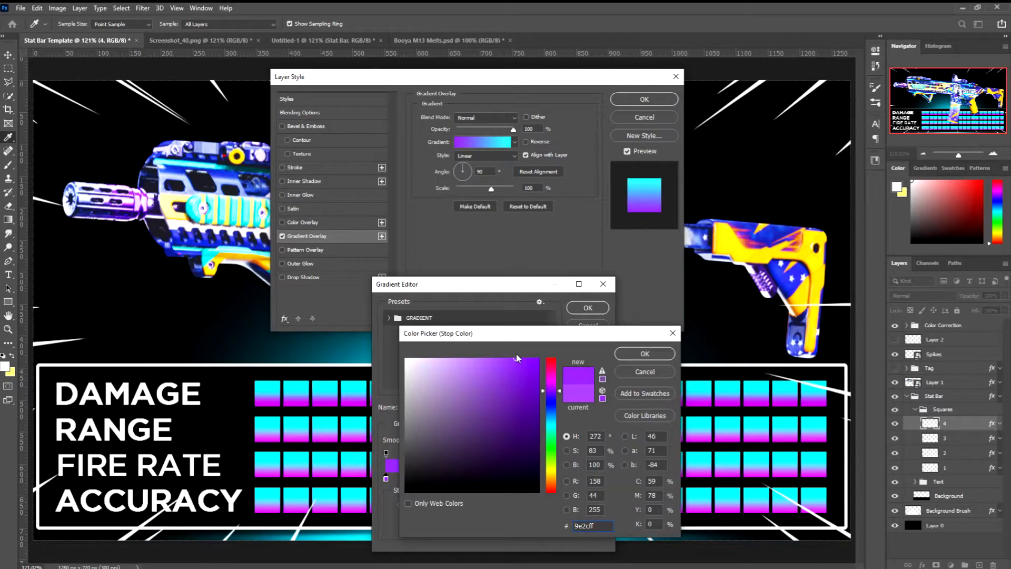
{"action": "left_click", "coordinate": [632, 354]}
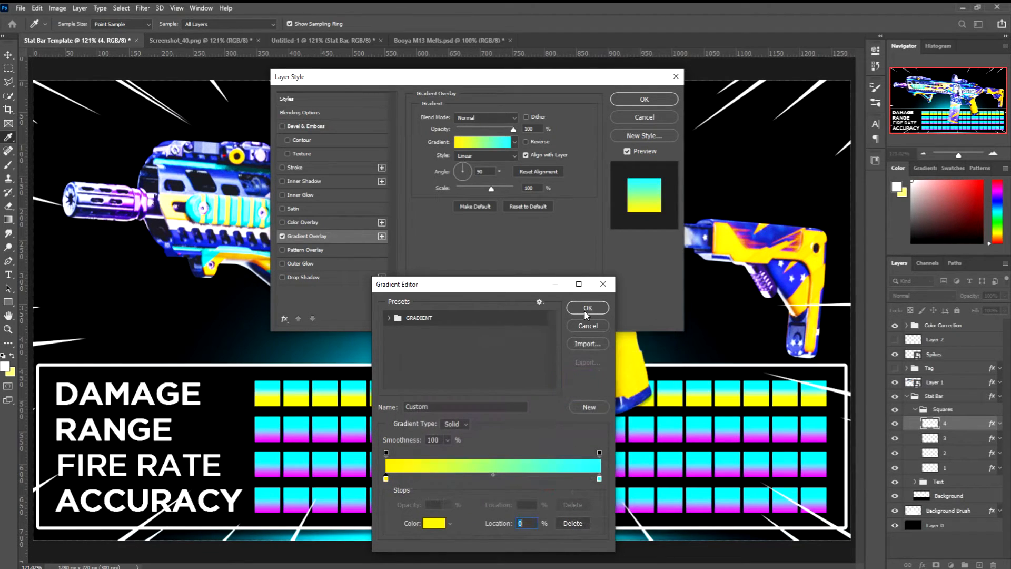
{"action": "left_click", "coordinate": [434, 525]}
{"action": "left_click_drag", "start_coordinate": [556, 428], "coordinate": [554, 389]}
{"action": "left_click", "coordinate": [520, 359]}
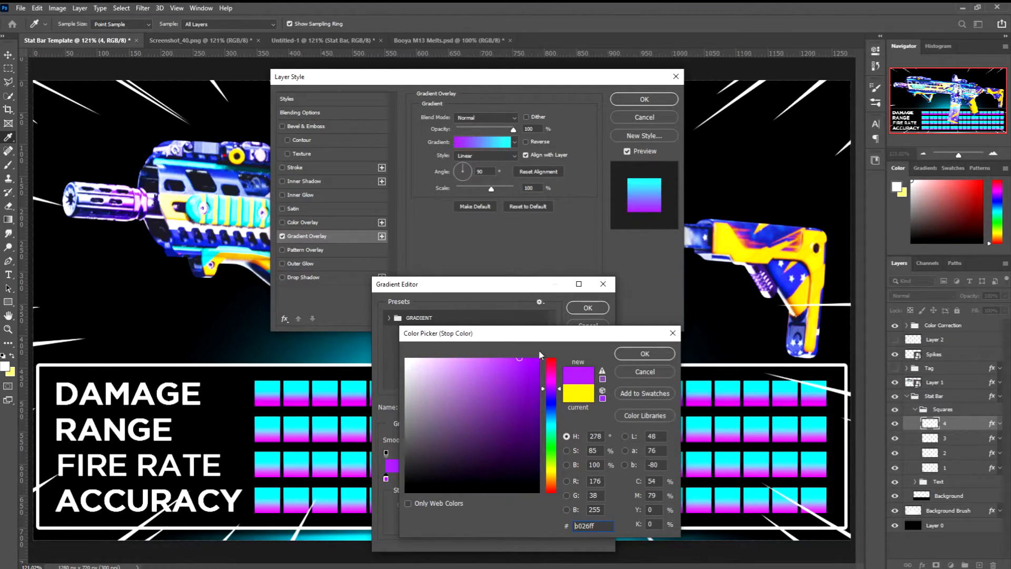
{"action": "left_click", "coordinate": [645, 353]}
Set the right colour stop of the DAMAGE squares' gradient to sky blue, apply the style, and collapse the Squares and Stat Bar groups.
{"action": "left_click", "coordinate": [599, 486]}
{"action": "left_click", "coordinate": [434, 525]}
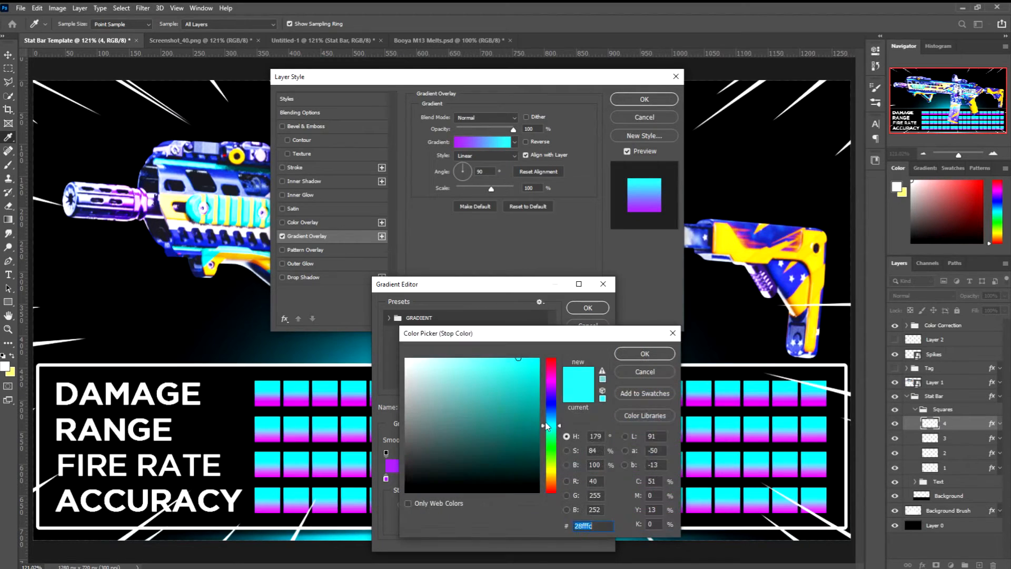
{"action": "left_click_drag", "start_coordinate": [550, 418], "coordinate": [552, 418]}
{"action": "left_click_drag", "start_coordinate": [521, 359], "coordinate": [534, 364]}
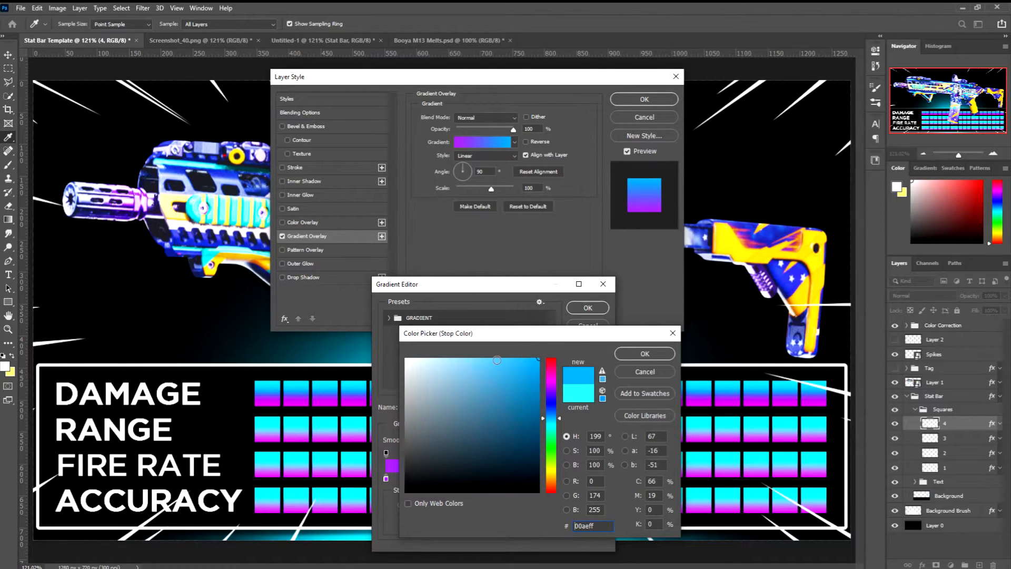
{"action": "left_click", "coordinate": [664, 355]}
{"action": "left_click", "coordinate": [588, 308]}
{"action": "left_click", "coordinate": [644, 99]}
{"action": "key", "text": "v"}
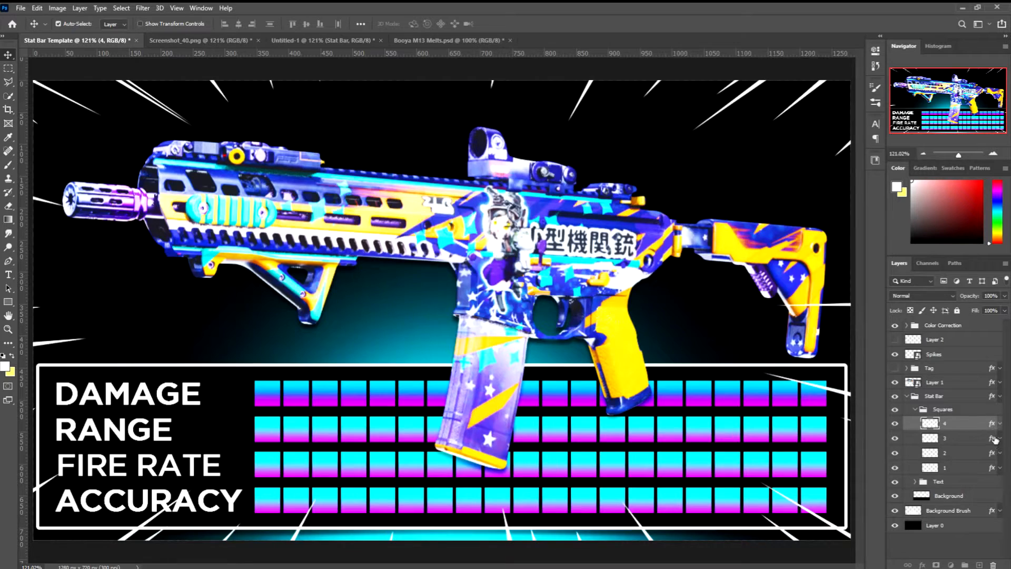
{"action": "left_click", "coordinate": [915, 410]}
{"action": "left_click", "coordinate": [907, 396]}
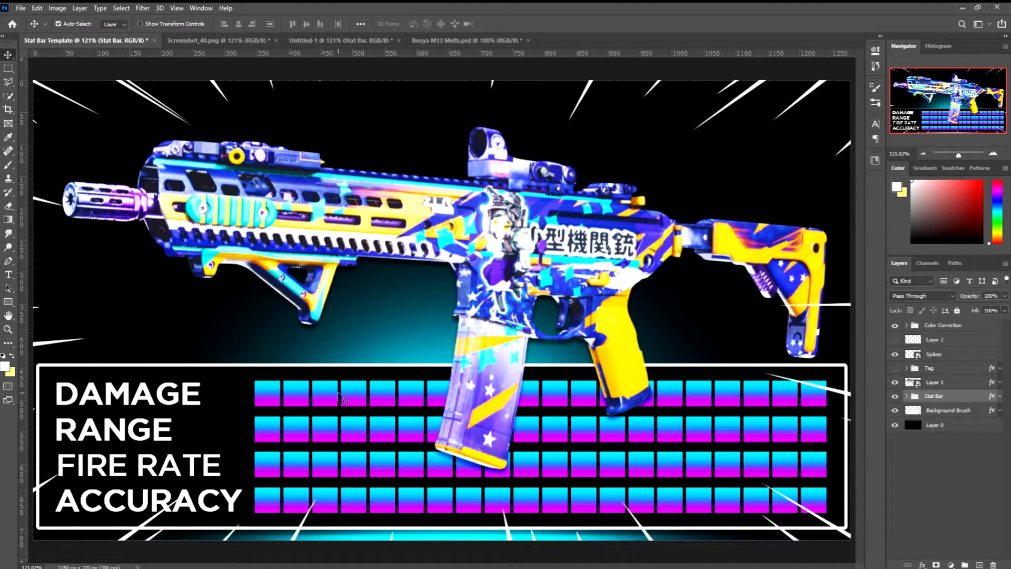
Delete Layer 2, the hidden layer with the hand-drawn spikes.
{"action": "left_click", "coordinate": [958, 355]}
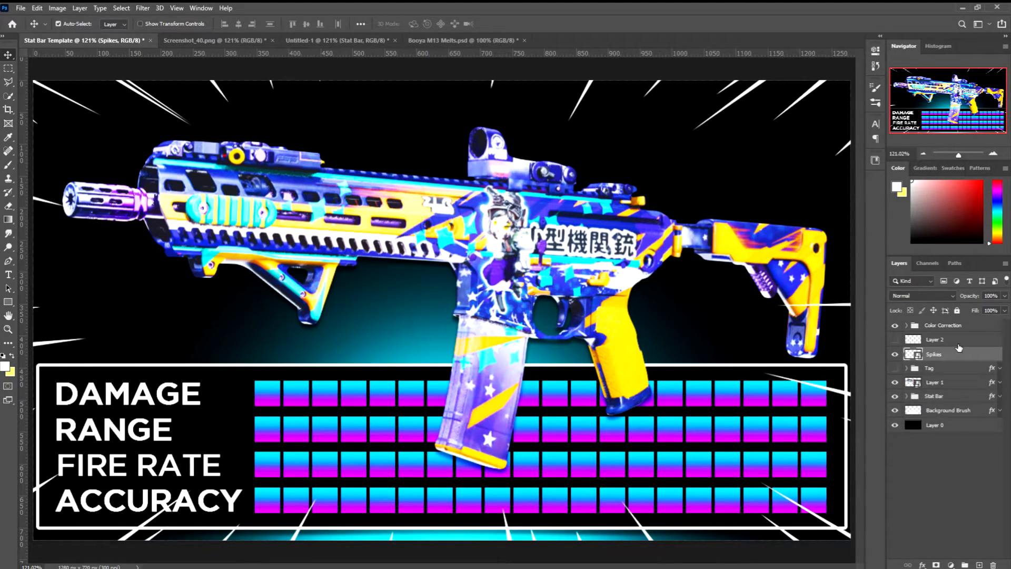
{"action": "left_click", "coordinate": [959, 344]}
{"action": "key", "text": "Delete"}
Add a layer mask to the Spikes layer and load the Stat Bar group's Background layer as a selection.
{"action": "left_click", "coordinate": [936, 565]}
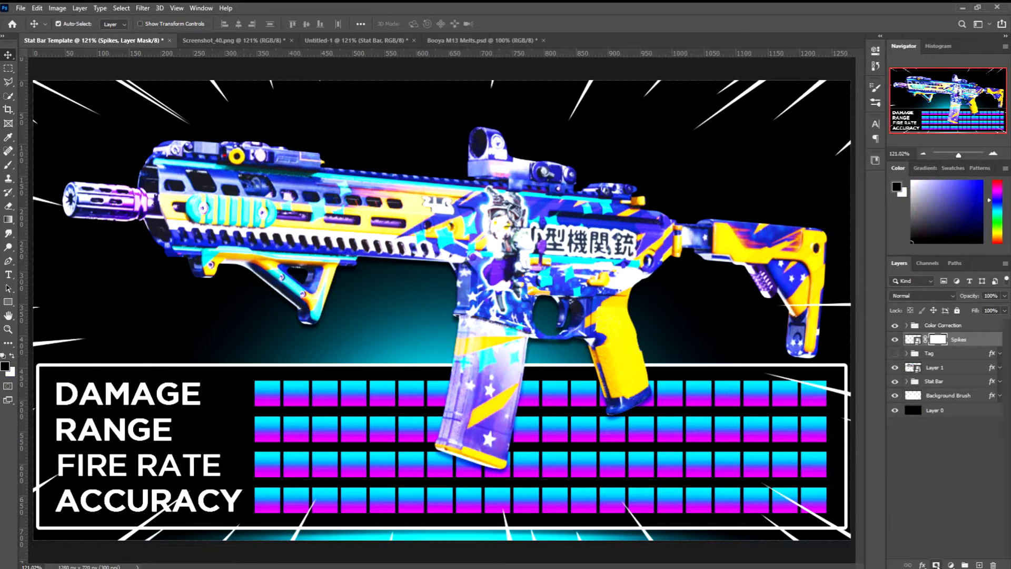
{"action": "left_click", "coordinate": [907, 380]}
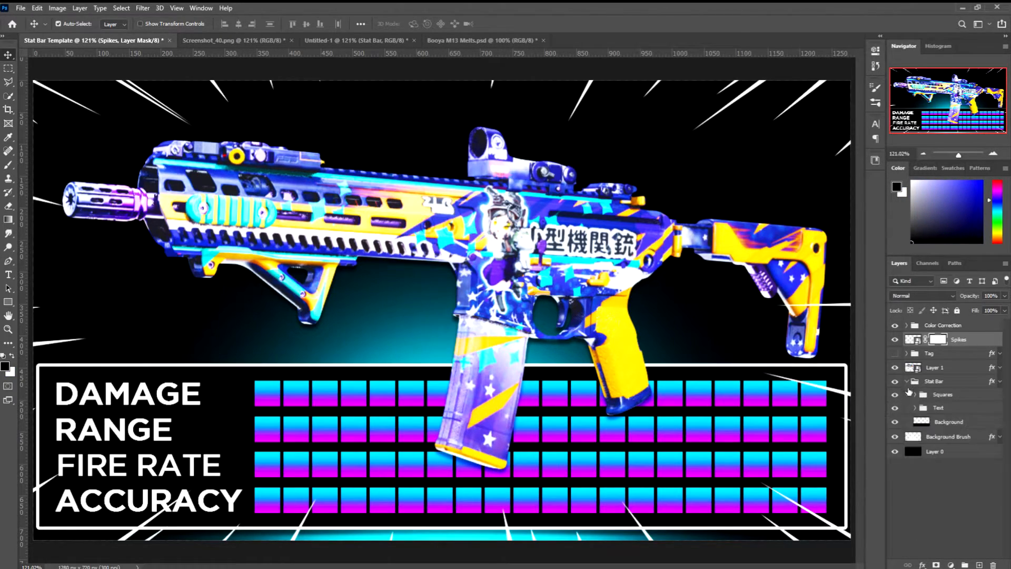
{"action": "left_click", "coordinate": [921, 423], "text": "ctrl"}
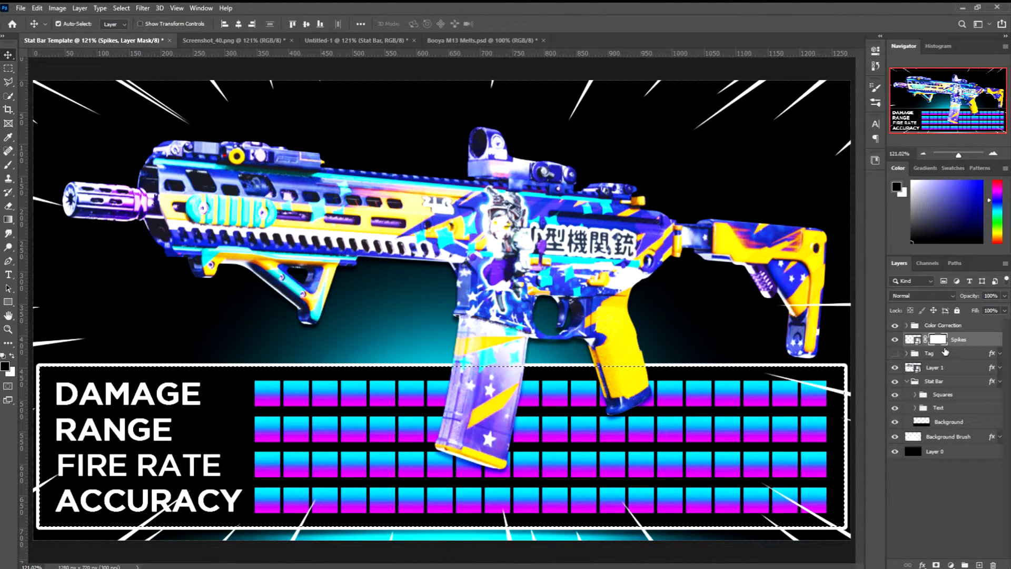
Delete the Spikes layer's mask without refining it and clear the selection.
{"action": "double_click", "coordinate": [942, 341]}
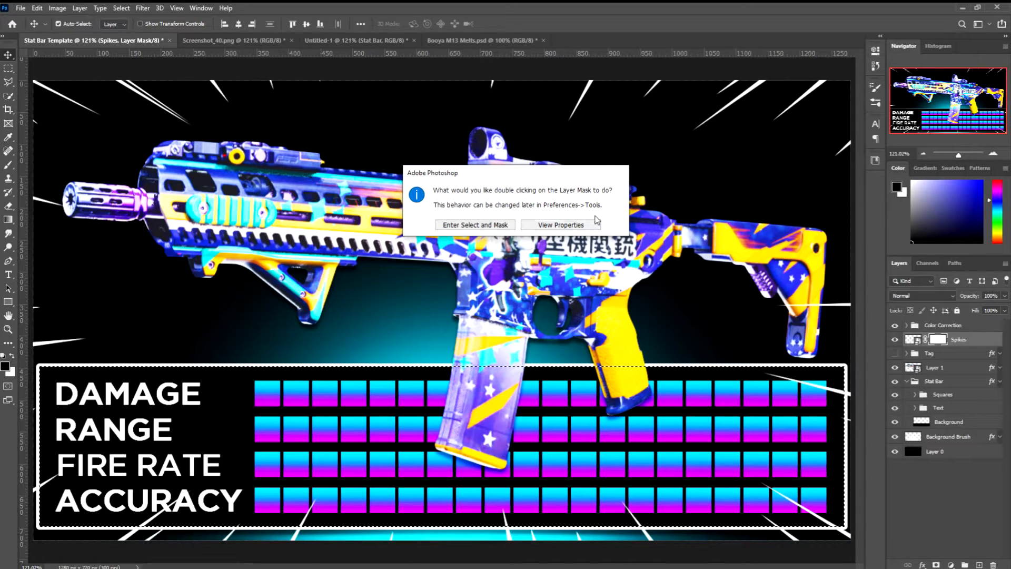
{"action": "left_click", "coordinate": [475, 225]}
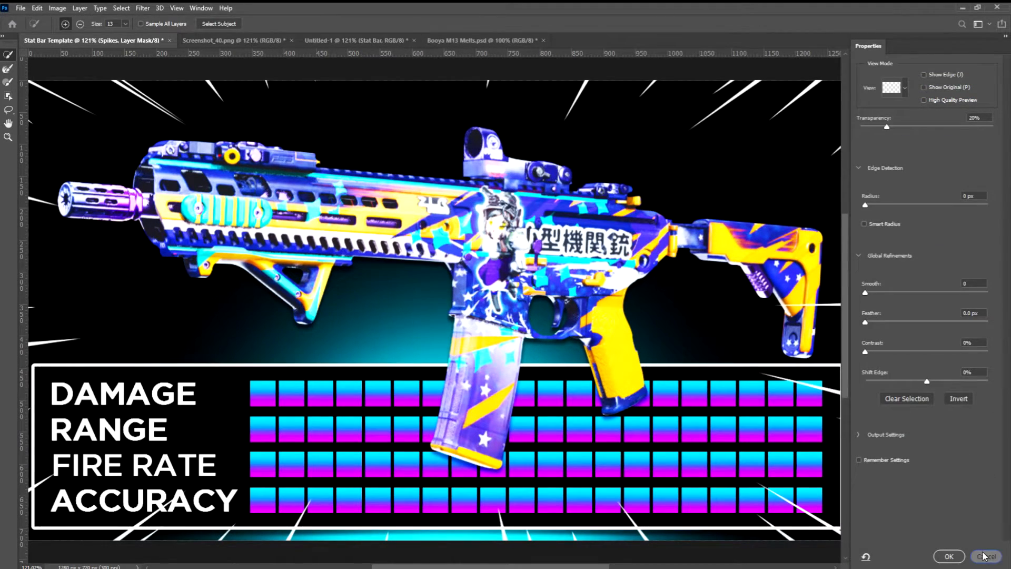
{"action": "left_click", "coordinate": [983, 556]}
{"action": "double_click", "coordinate": [942, 343]}
{"action": "left_click", "coordinate": [994, 560]}
{"action": "right_click", "coordinate": [934, 343]}
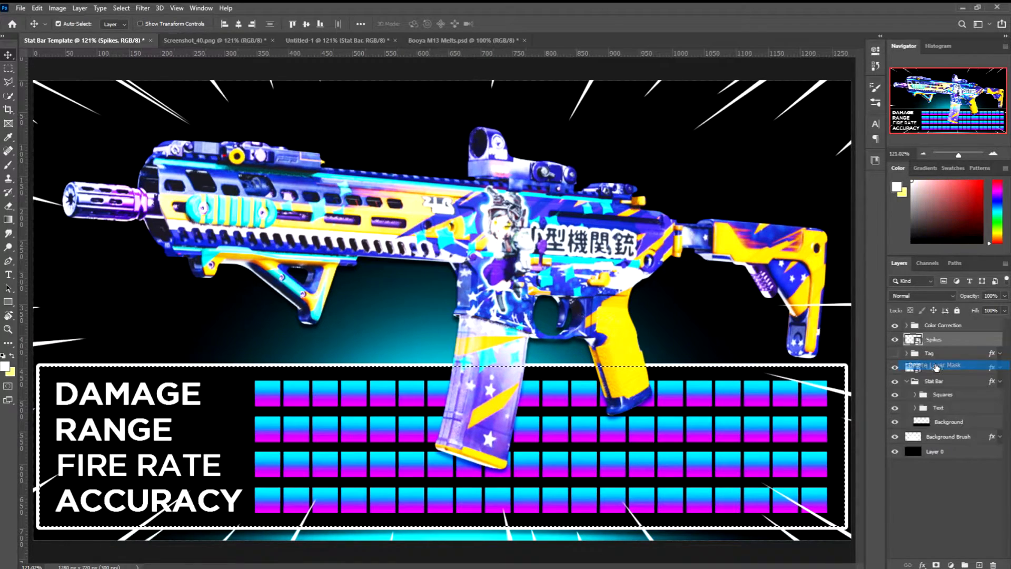
{"action": "key", "text": "ctrl+d"}
Mask the Spikes layer with the stat bar panel's area and invert the mask to hide the spikes over the panel.
{"action": "left_click", "coordinate": [937, 565]}
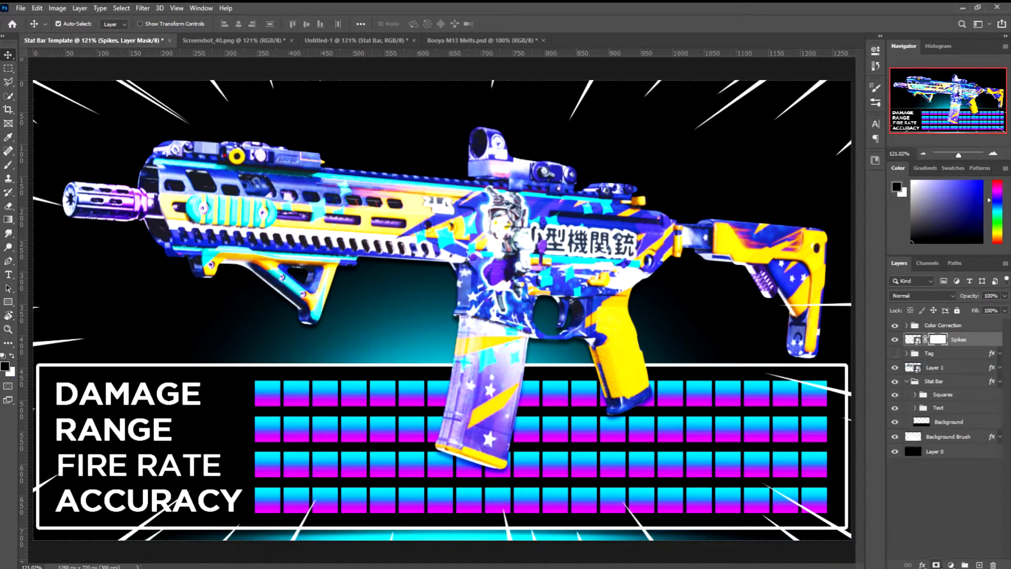
{"action": "key", "text": "ctrl+i"}
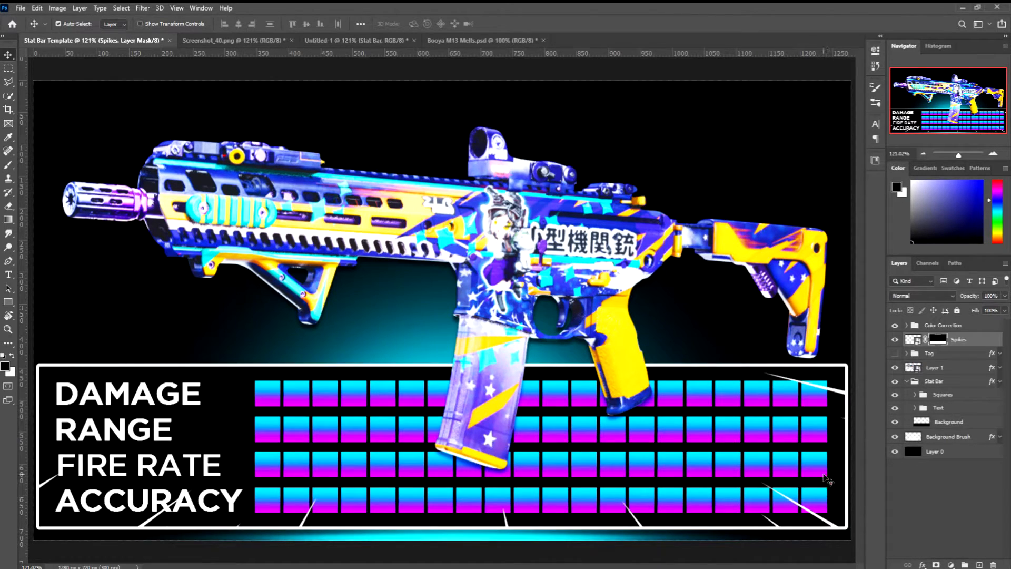
{"action": "key", "text": "ctrl+i"}
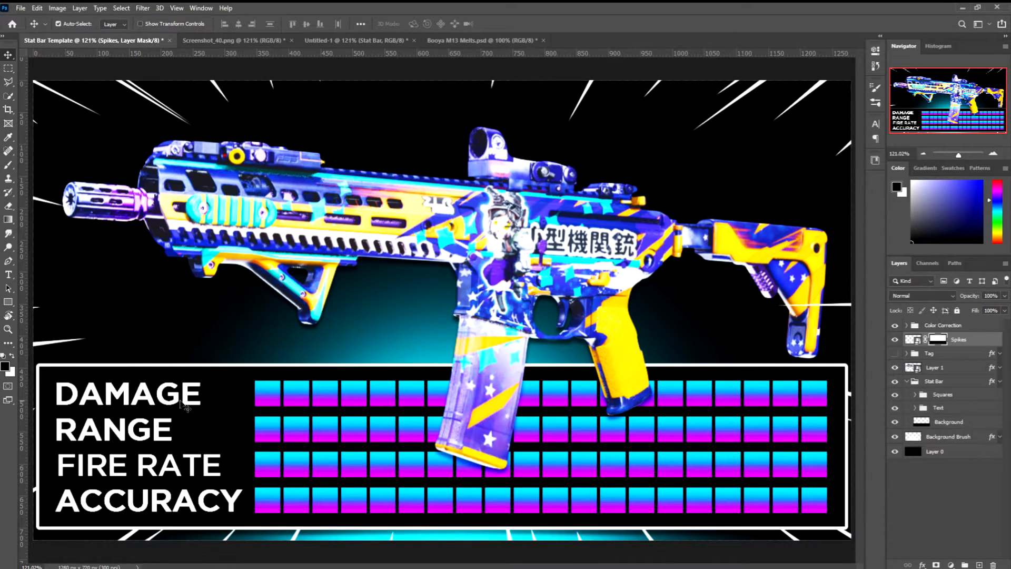
Remove the layer mask from the Spikes layer and collapse the Stat Bar group.
{"action": "right_click", "coordinate": [939, 339]}
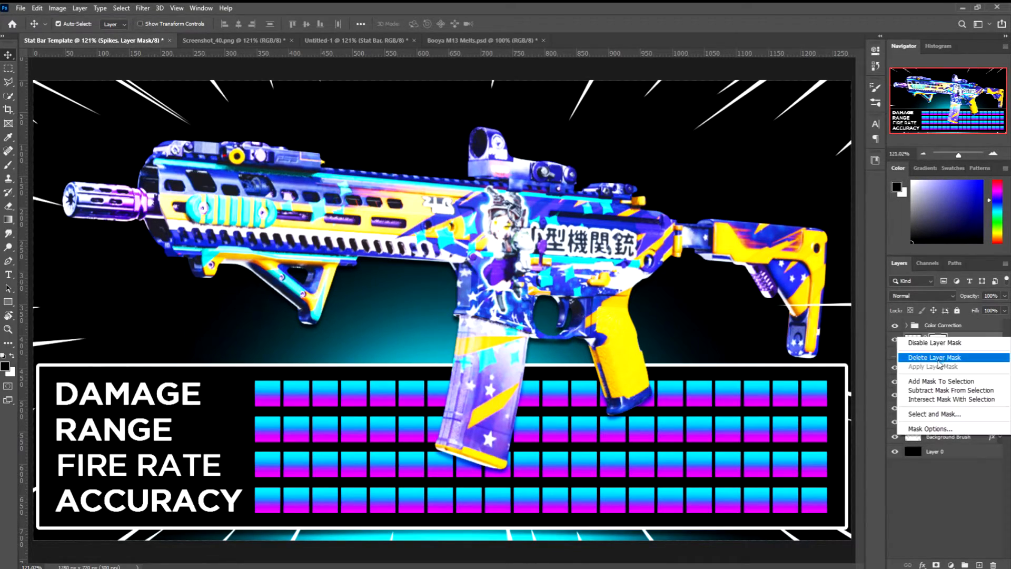
{"action": "left_click", "coordinate": [943, 357]}
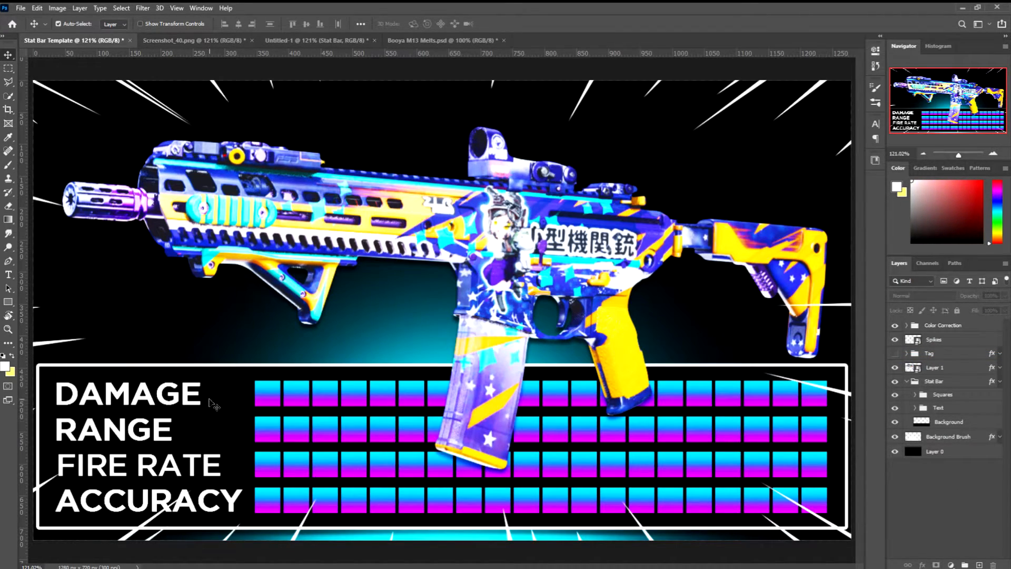
{"action": "left_click", "coordinate": [912, 382]}
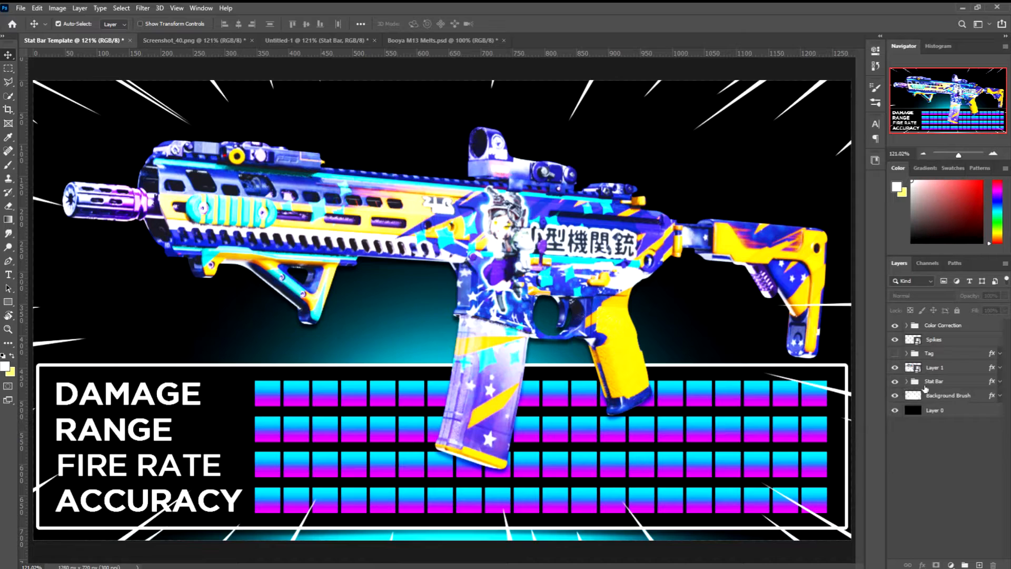
Duplicate the Stat Bar group and merge the copy into a single layer.
{"action": "left_click", "coordinate": [959, 383]}
{"action": "double_click", "coordinate": [959, 383]}
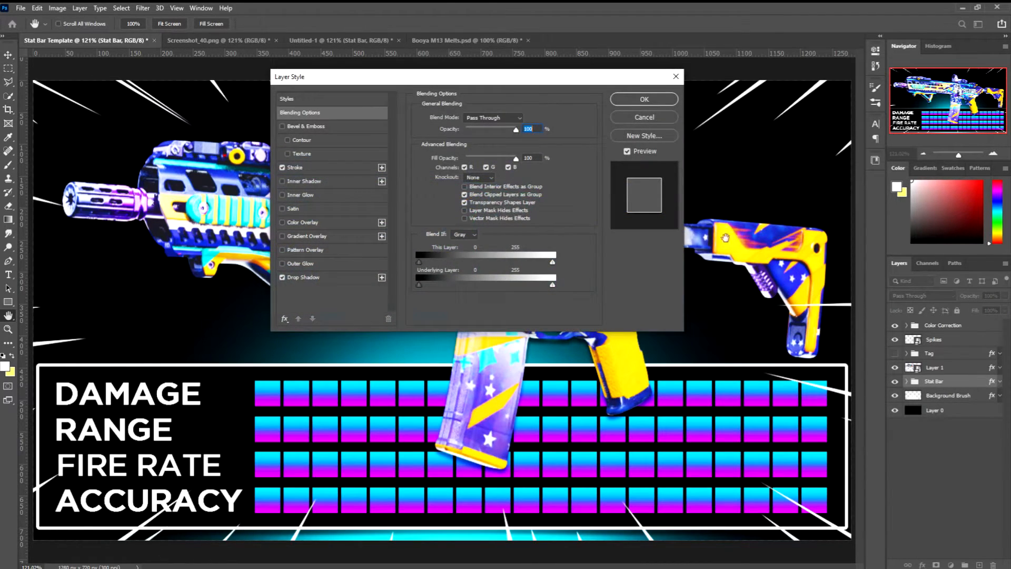
{"action": "left_click", "coordinate": [677, 80]}
{"action": "key", "text": "ctrl+j"}
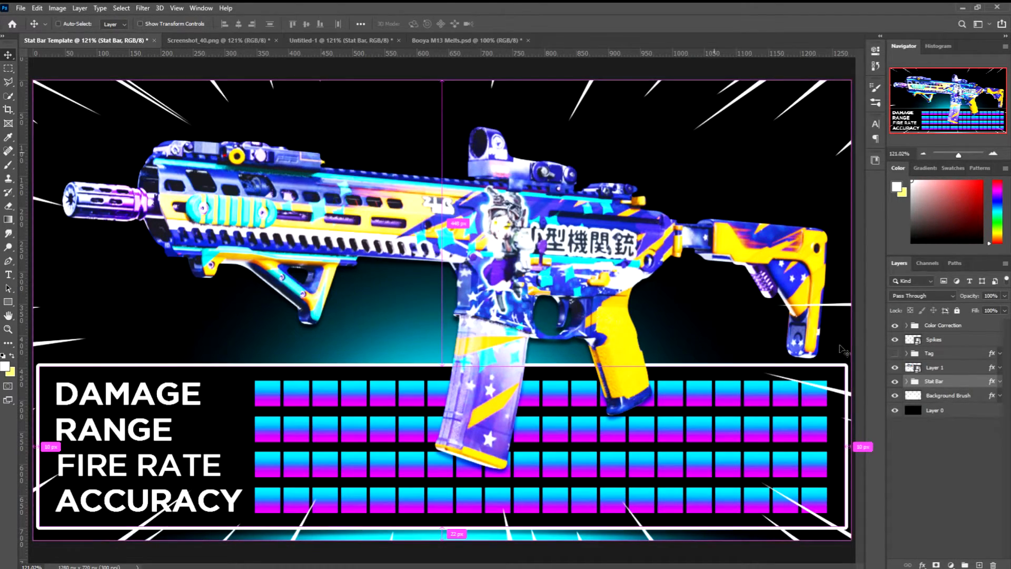
{"action": "key", "text": "ctrl+e"}
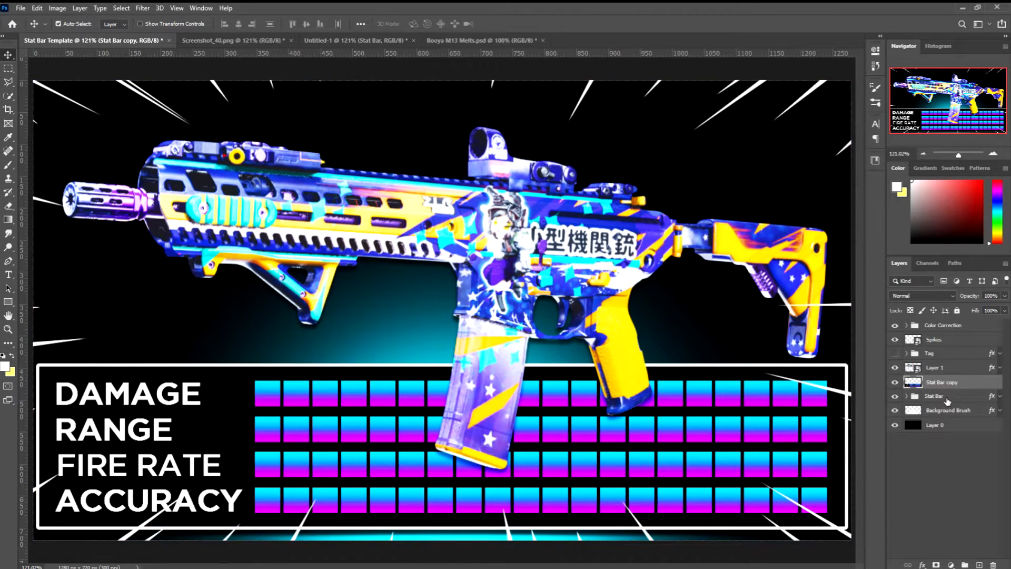
Hide the original Stat Bar group and move it below Layer 0 in the layer stack.
{"action": "left_click", "coordinate": [895, 396]}
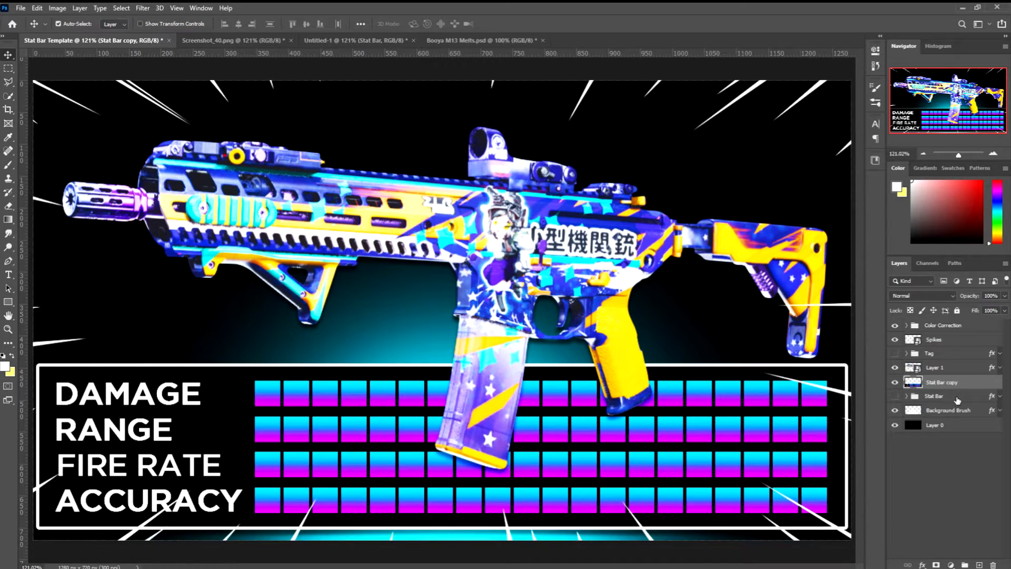
{"action": "left_click_drag", "start_coordinate": [958, 400], "coordinate": [954, 445]}
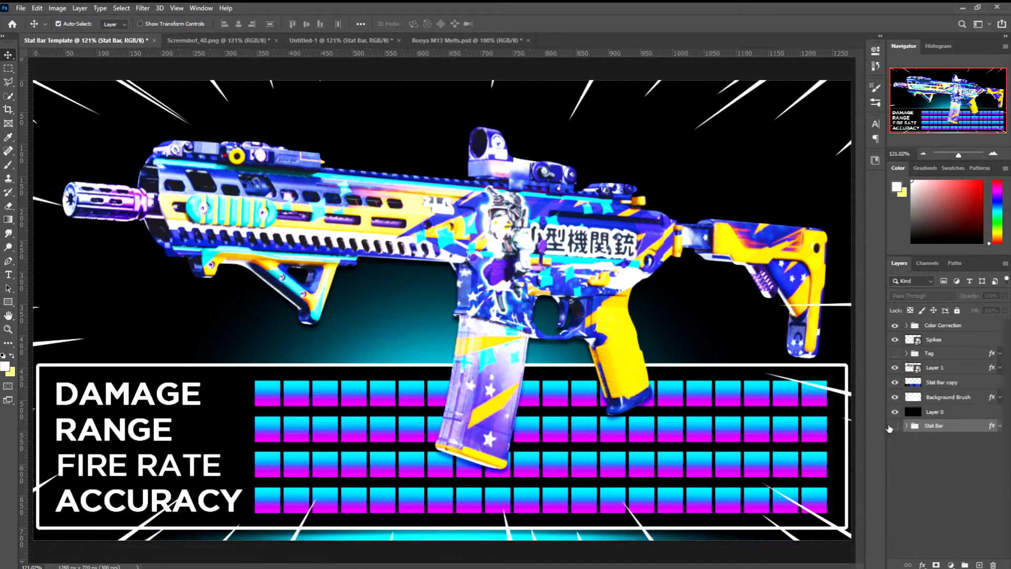
Convert the merged Stat Bar copy layer to a Smart Object.
{"action": "left_click", "coordinate": [975, 388]}
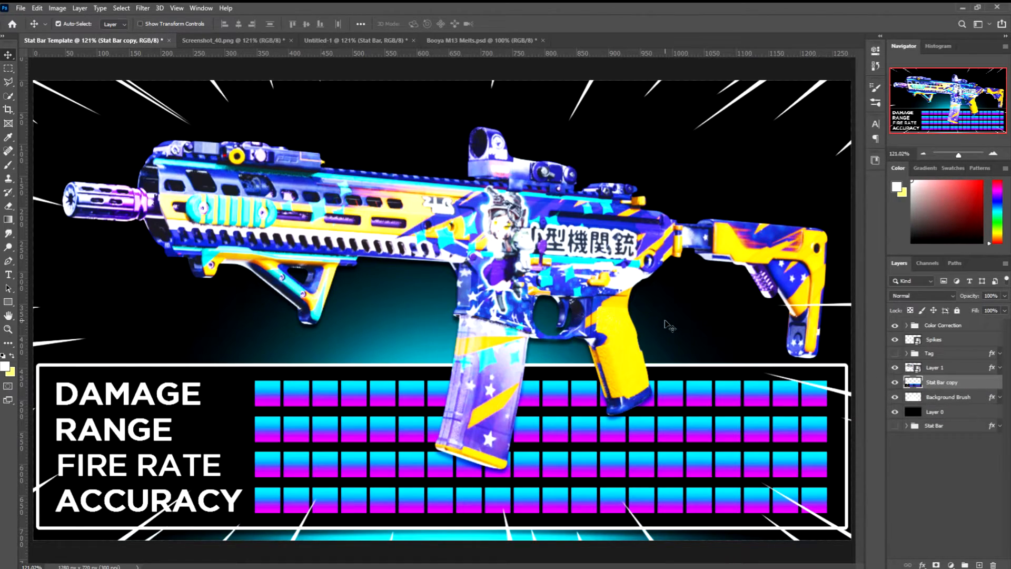
{"action": "right_click", "coordinate": [965, 388]}
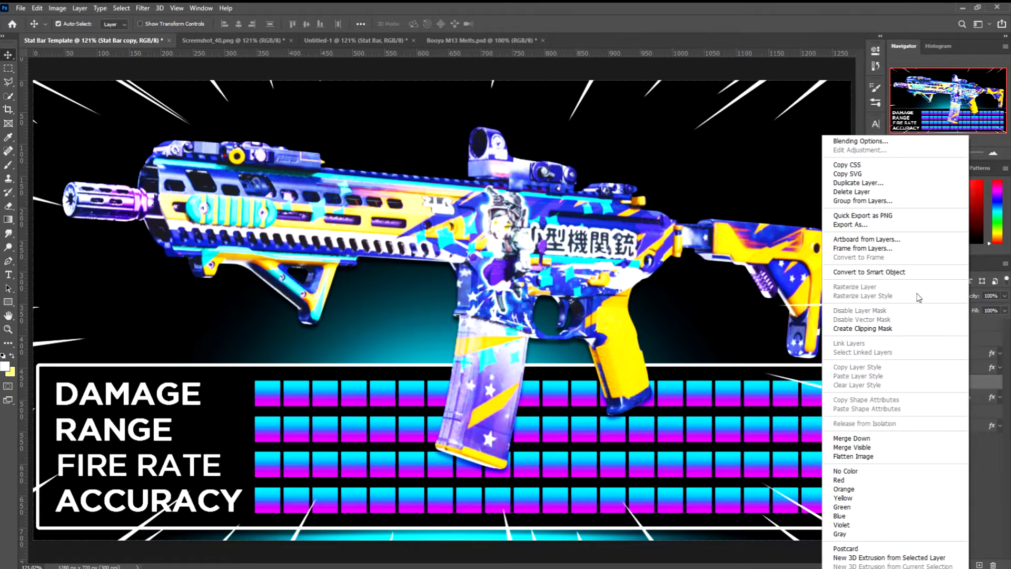
{"action": "left_click", "coordinate": [896, 273]}
Apply a Perspective transform to the Stat Bar copy layer, narrowing its top edge and slightly widening its bottom edge.
{"action": "key", "text": "ctrl+t"}
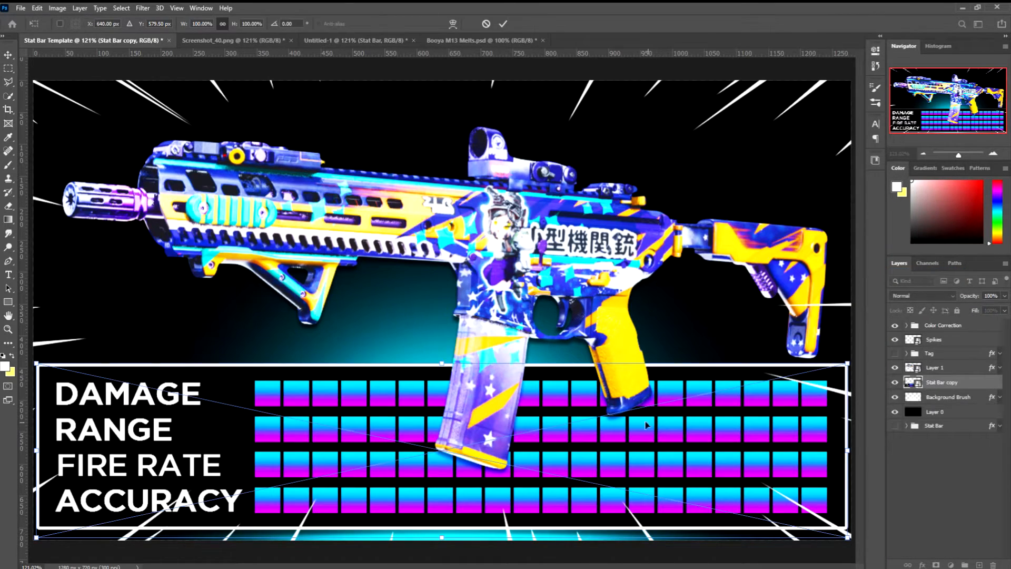
{"action": "right_click", "coordinate": [285, 388]}
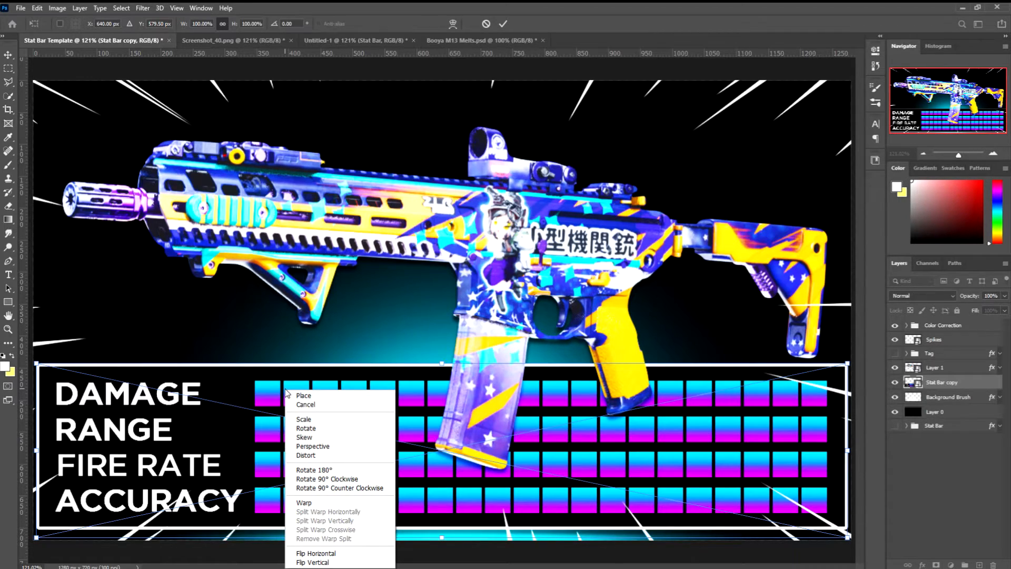
{"action": "left_click", "coordinate": [327, 448]}
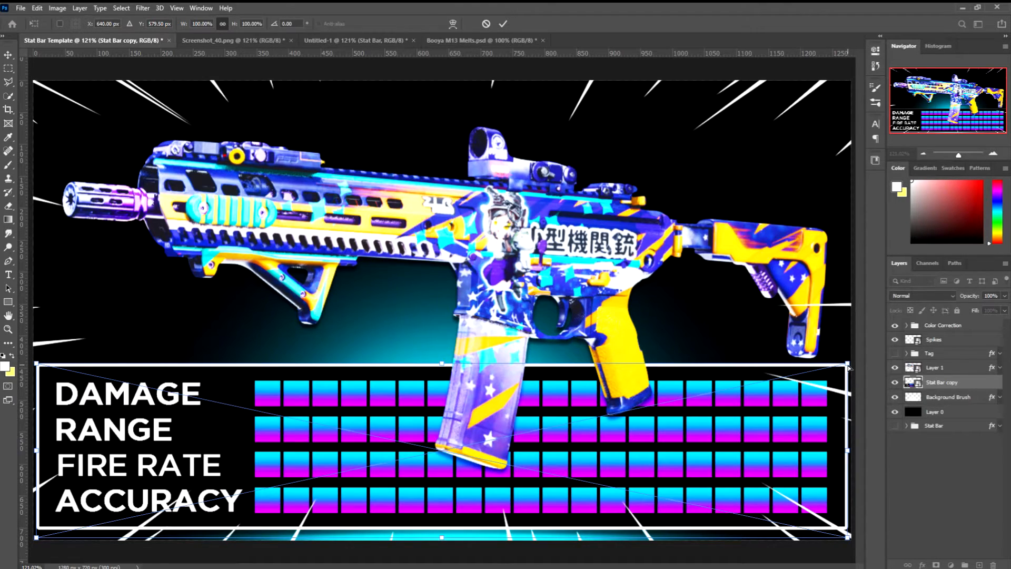
{"action": "left_click_drag", "start_coordinate": [848, 365], "coordinate": [823, 360]}
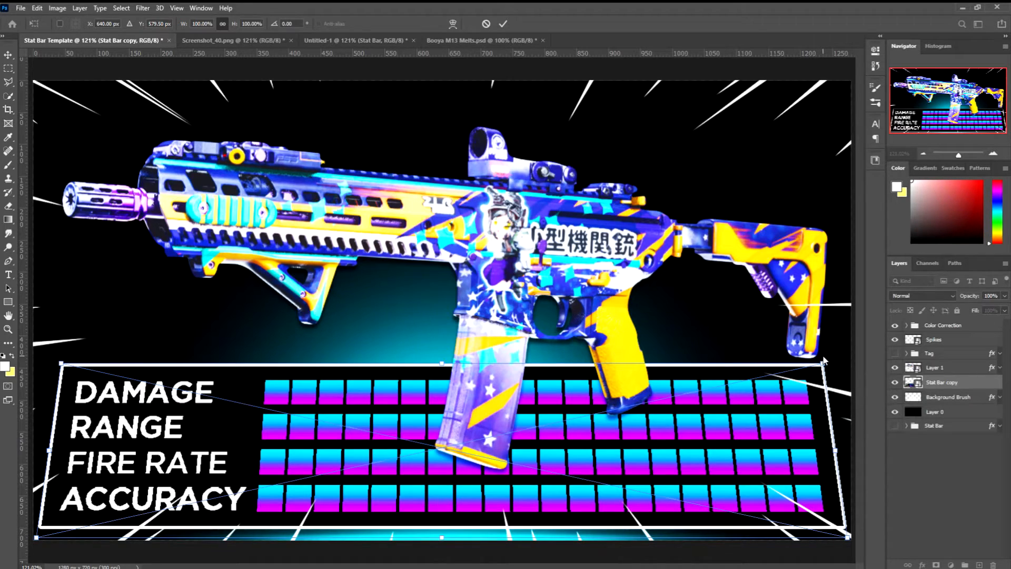
{"action": "left_click_drag", "start_coordinate": [823, 364], "coordinate": [823, 362]}
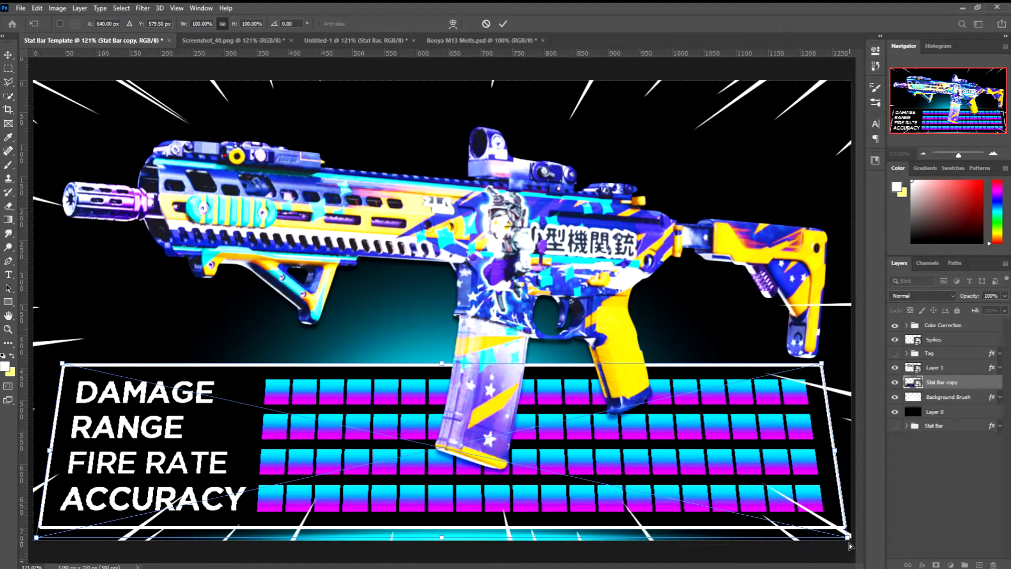
{"action": "scroll", "coordinate": [762, 460], "scroll_direction": "down", "scroll_amount": 1}
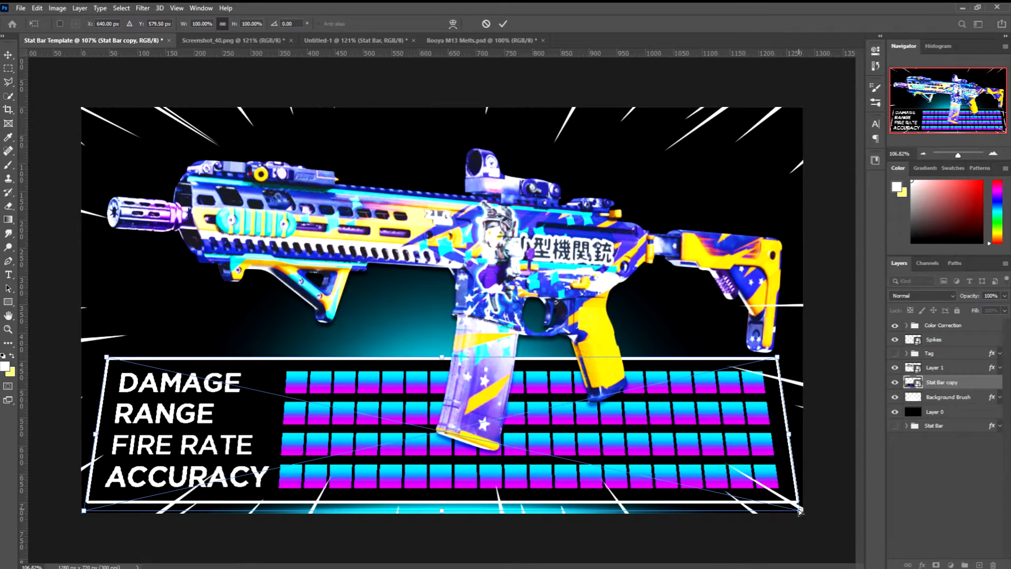
{"action": "left_click_drag", "start_coordinate": [800, 511], "coordinate": [809, 513]}
{"action": "key", "text": "Return"}
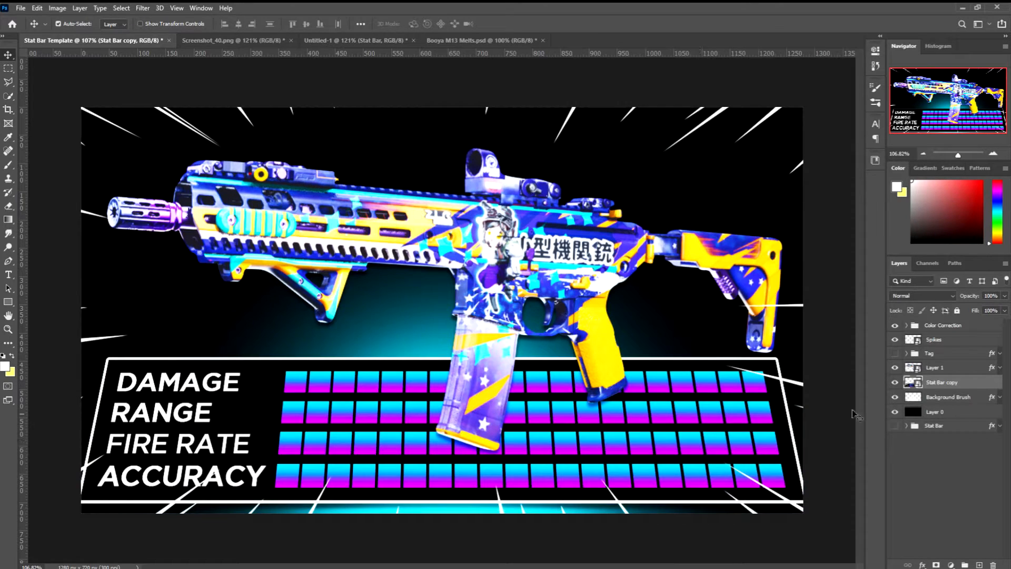
Free-transform the Stat Bar copy panel so its sides and bottom edge fit within the canvas.
{"action": "key", "text": "ctrl+t"}
{"action": "left_click_drag", "start_coordinate": [75, 510], "coordinate": [101, 511]}
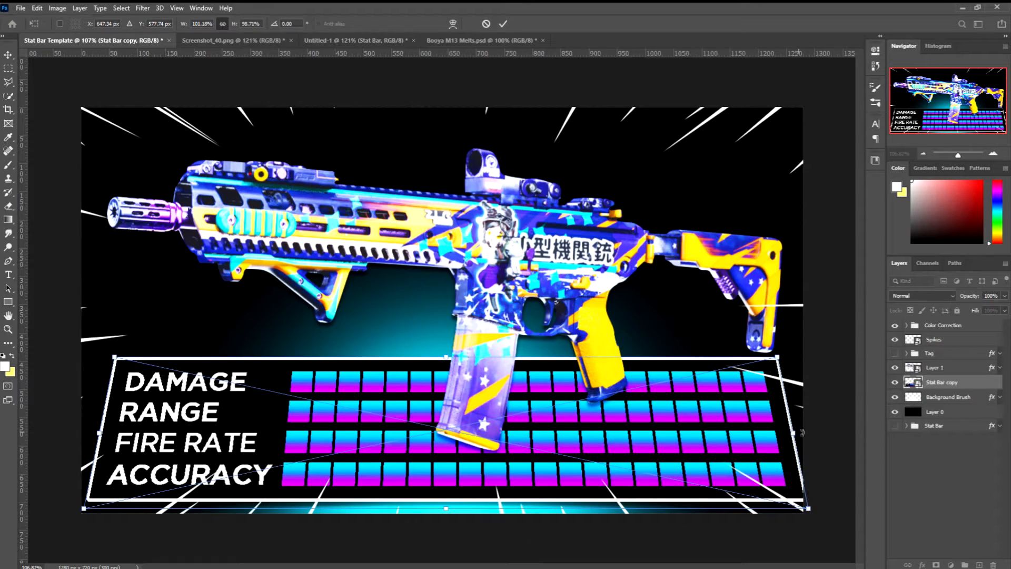
{"action": "left_click_drag", "start_coordinate": [794, 433], "coordinate": [782, 430]}
{"action": "left_click_drag", "start_coordinate": [445, 507], "coordinate": [443, 513]}
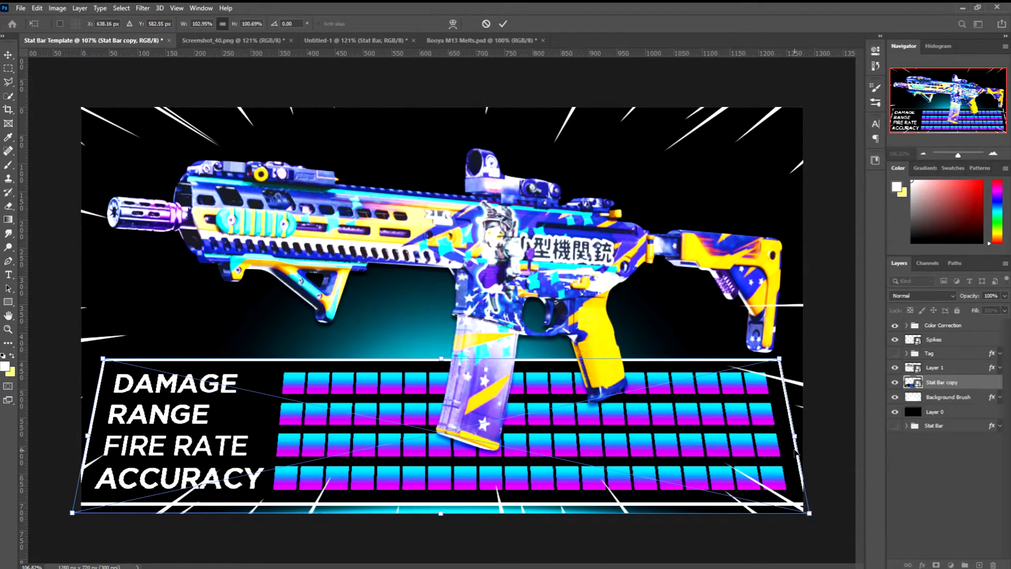
{"action": "left_click_drag", "start_coordinate": [795, 437], "coordinate": [787, 436]}
{"action": "left_click_drag", "start_coordinate": [97, 437], "coordinate": [100, 437]}
{"action": "left_click_drag", "start_coordinate": [358, 443], "coordinate": [354, 443]}
{"action": "key", "text": "Return"}
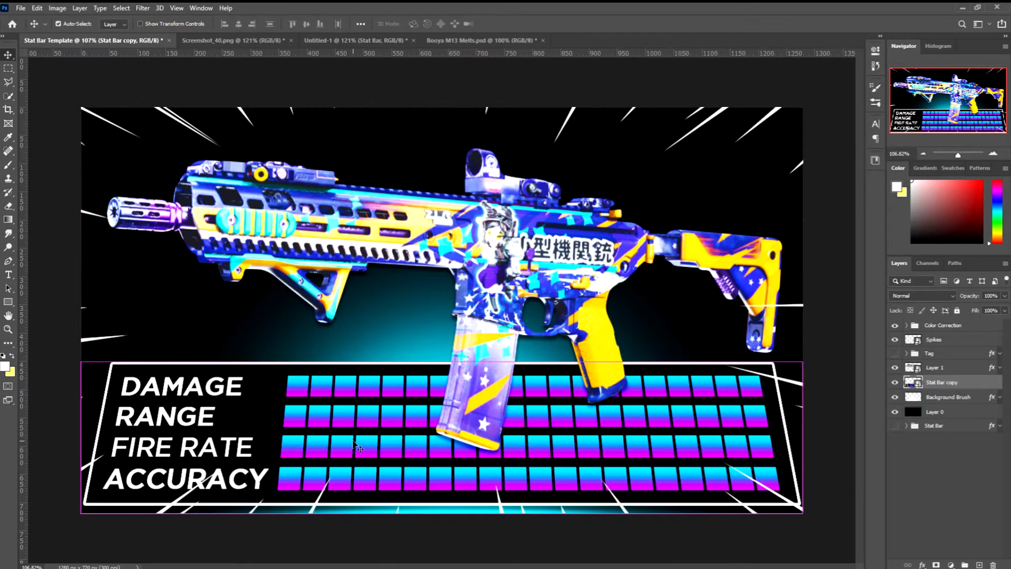
{"action": "key", "text": "ctrl+0"}
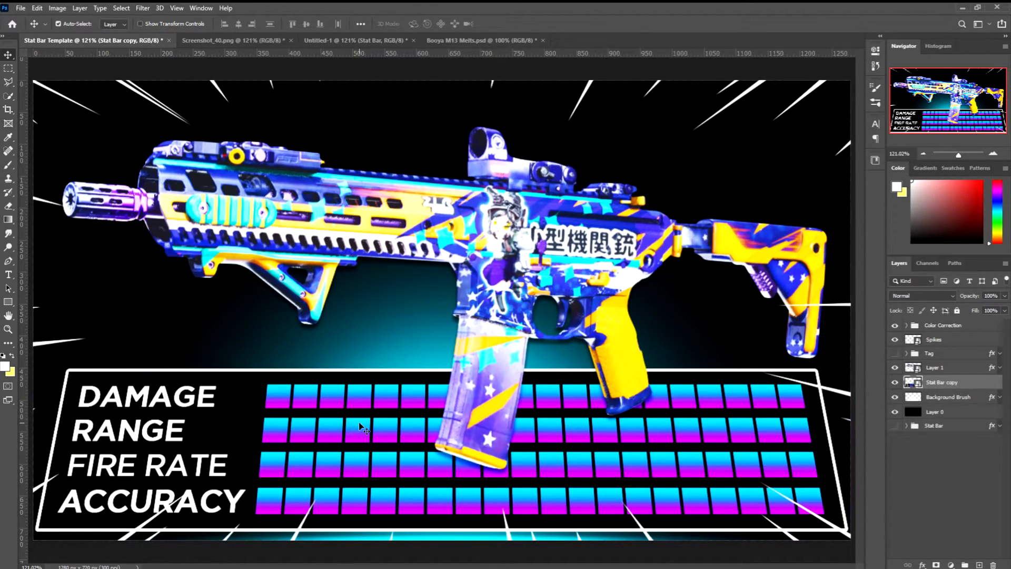
Mask the Spikes layer with the inverted outline of the Stat Bar copy layer, hiding the spikes over the panel.
{"action": "left_click", "coordinate": [913, 383], "text": "ctrl"}
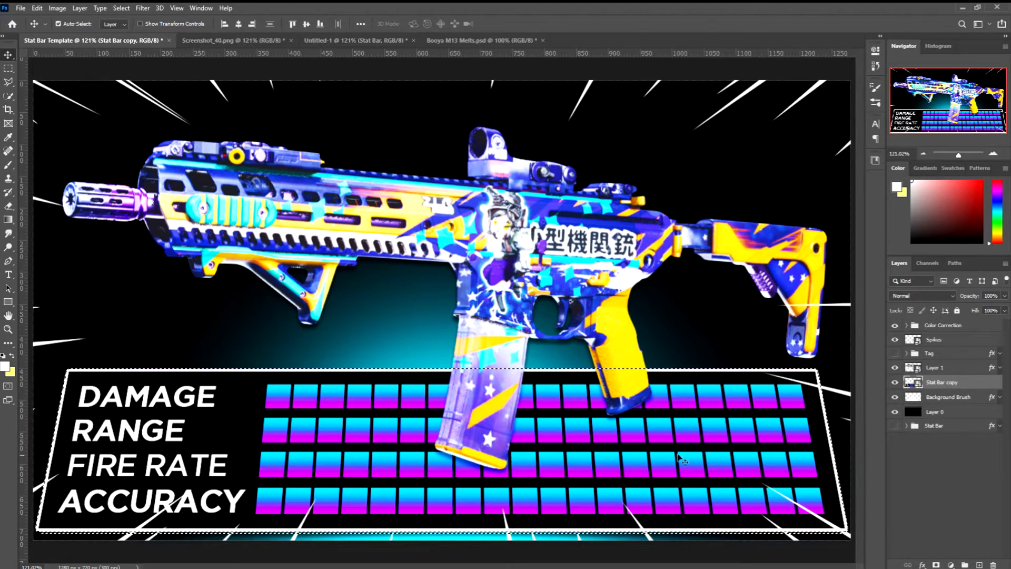
{"action": "left_click", "coordinate": [949, 340]}
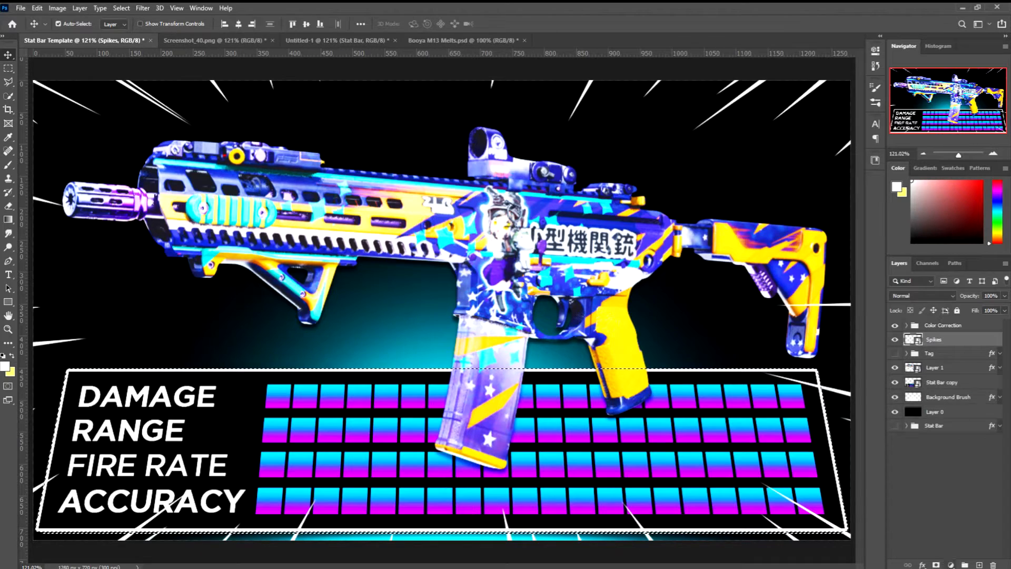
{"action": "left_click", "coordinate": [937, 565]}
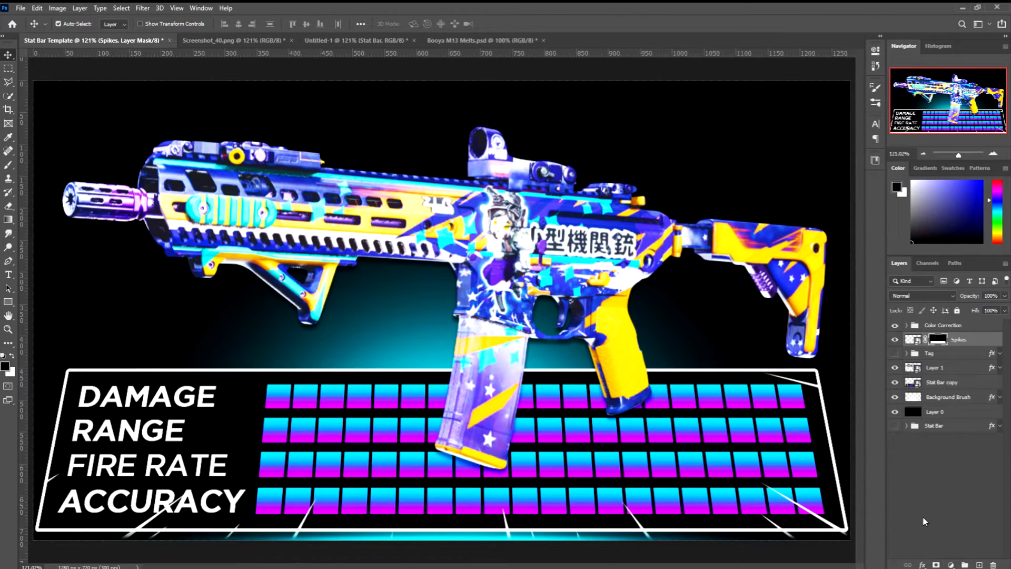
{"action": "key", "text": "ctrl+i"}
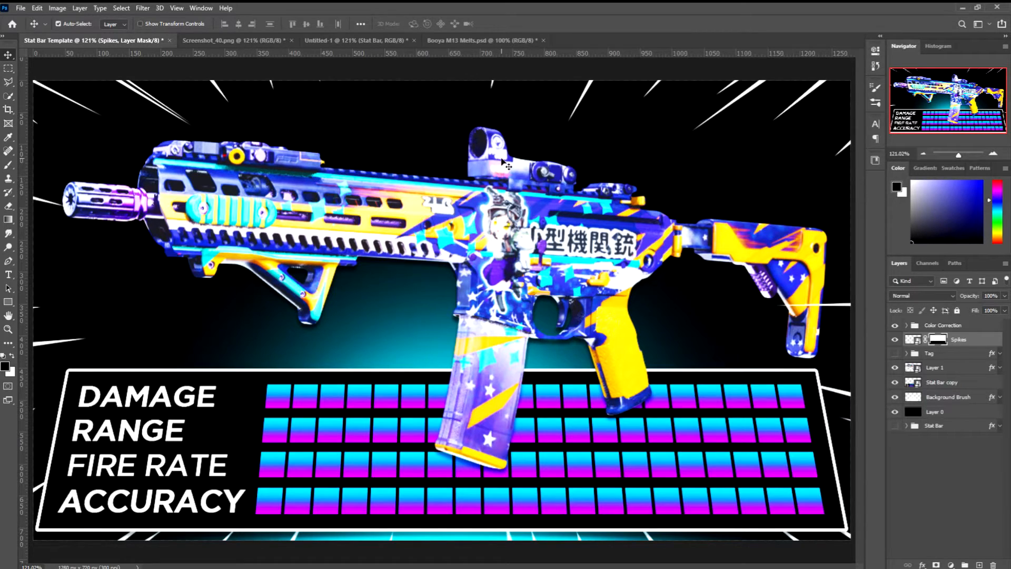
Show the Tag group and expand it in the layer stack.
{"action": "left_click", "coordinate": [895, 353]}
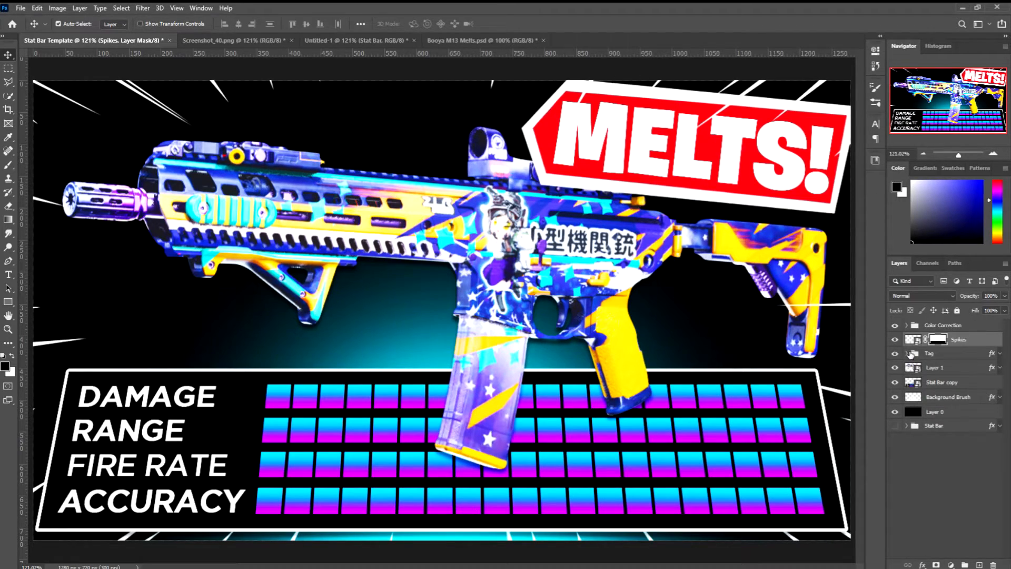
{"action": "left_click", "coordinate": [911, 355]}
{"action": "left_click", "coordinate": [907, 355]}
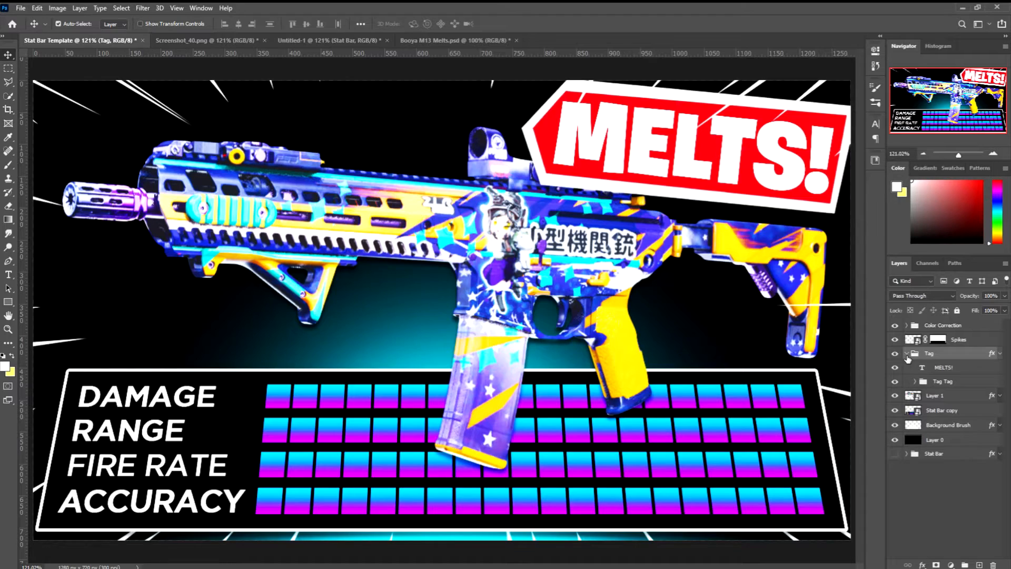
Examine the Red and White layers inside the Tag Tag group and the layer style of the Tag group.
{"action": "left_click", "coordinate": [917, 381]}
{"action": "left_click", "coordinate": [896, 395]}
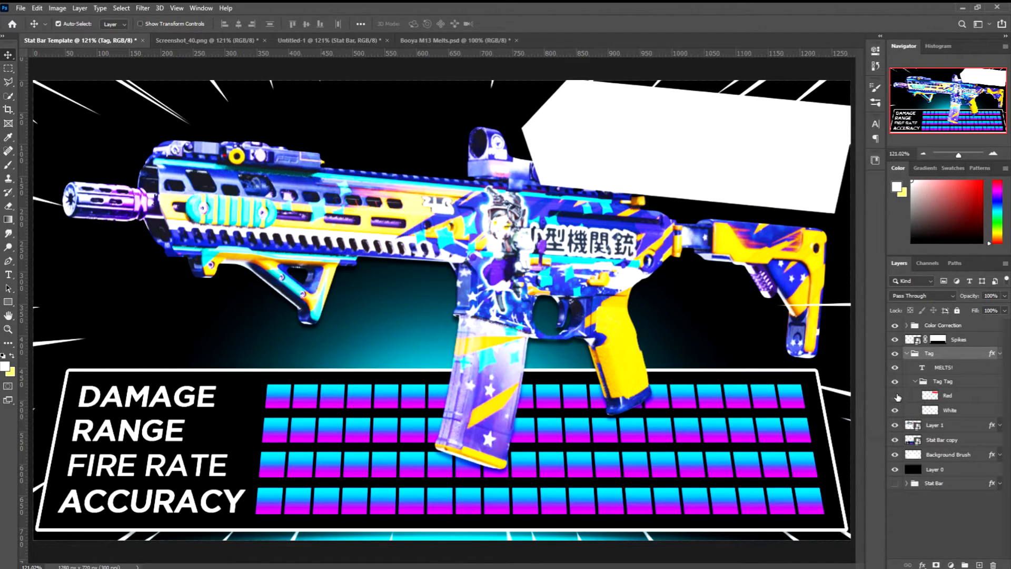
{"action": "left_click", "coordinate": [895, 396]}
{"action": "left_click", "coordinate": [895, 411]}
{"action": "left_click", "coordinate": [896, 410]}
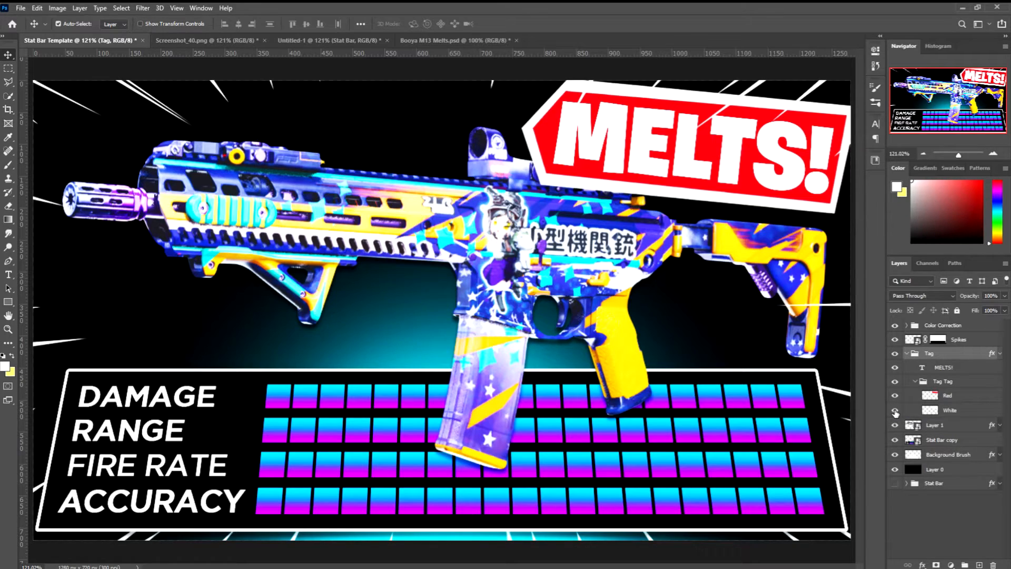
{"action": "left_click", "coordinate": [915, 383]}
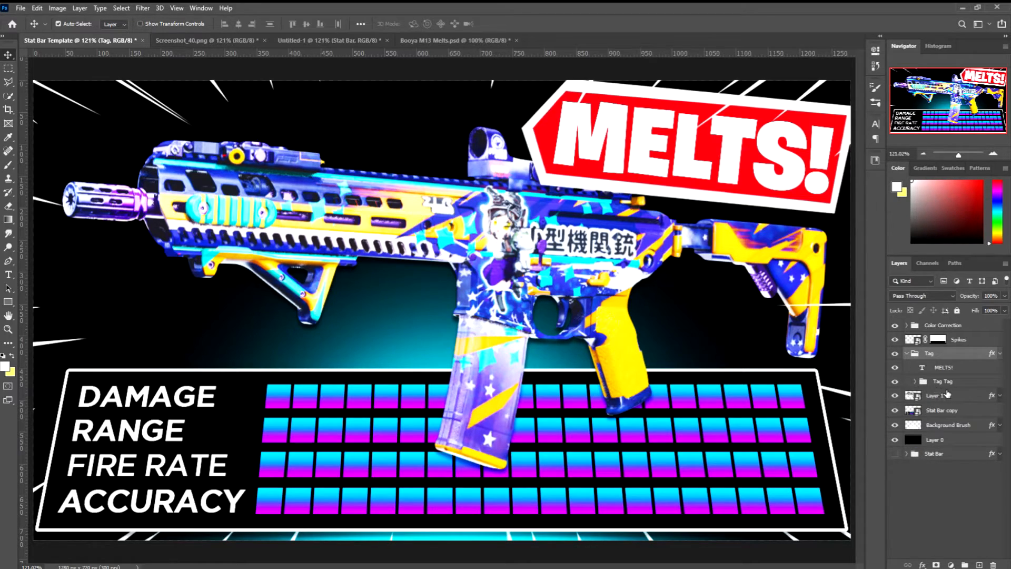
{"action": "double_click", "coordinate": [956, 354]}
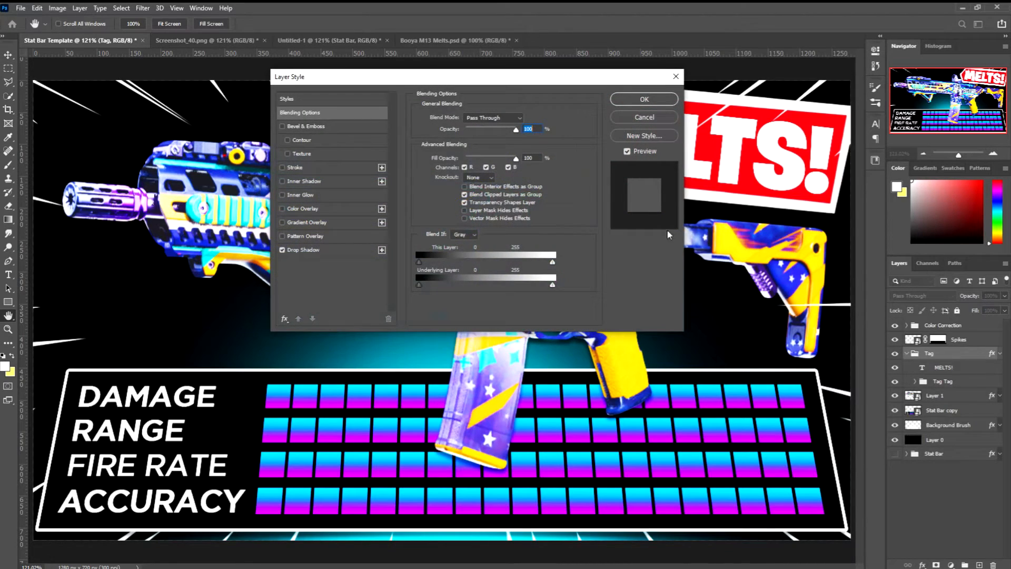
{"action": "left_click", "coordinate": [675, 77]}
Replace the tag's MELTS! text with "BEST!".
{"action": "double_click", "coordinate": [693, 158]}
{"action": "type", "text": "BEST!"}
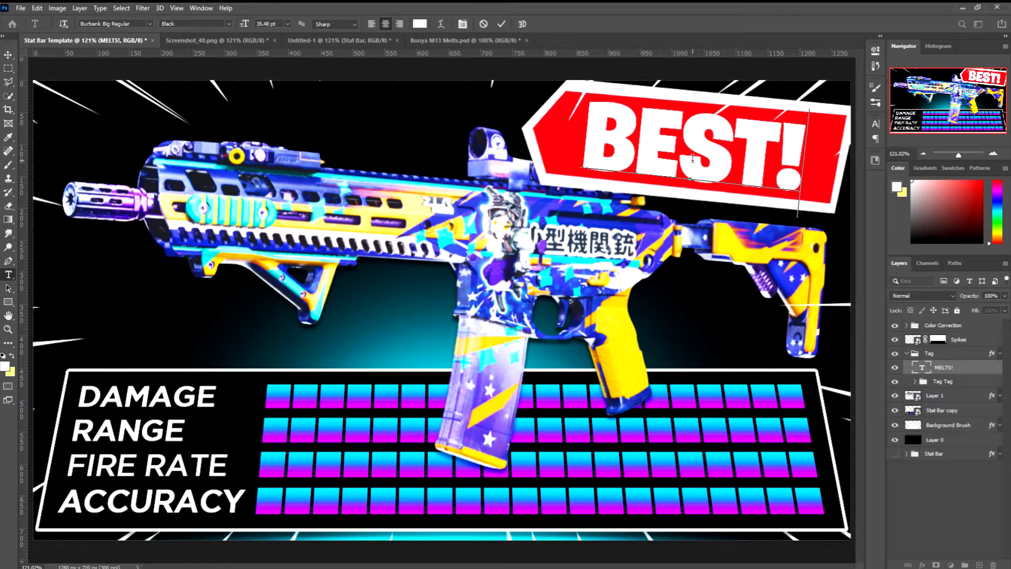
{"action": "key", "text": "ctrl+Return"}
{"action": "key", "text": "v"}
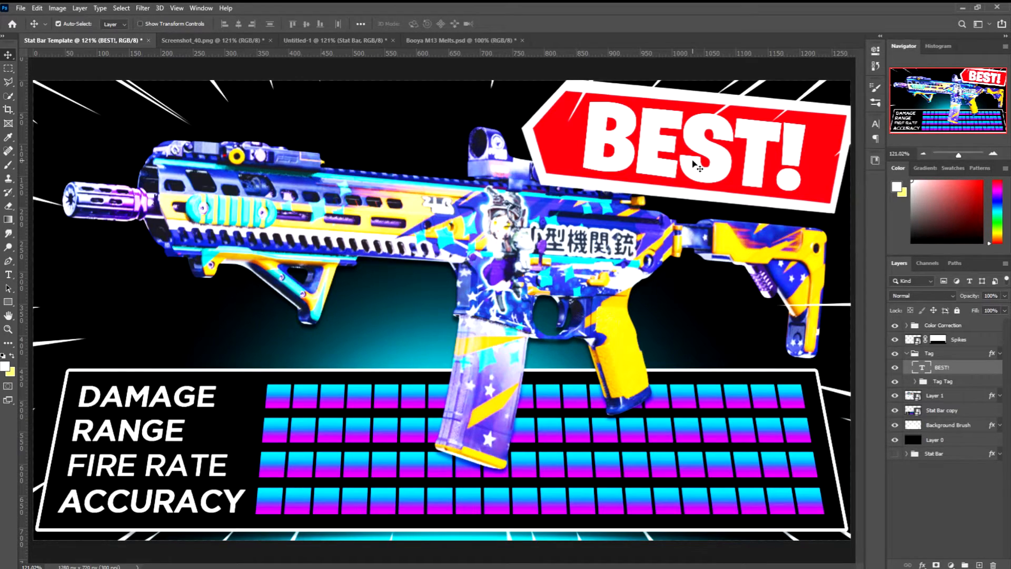
Narrow the Tag Tag group from both sides to about 429 px wide so the tag fits the BEST! text.
{"action": "left_click", "coordinate": [949, 381]}
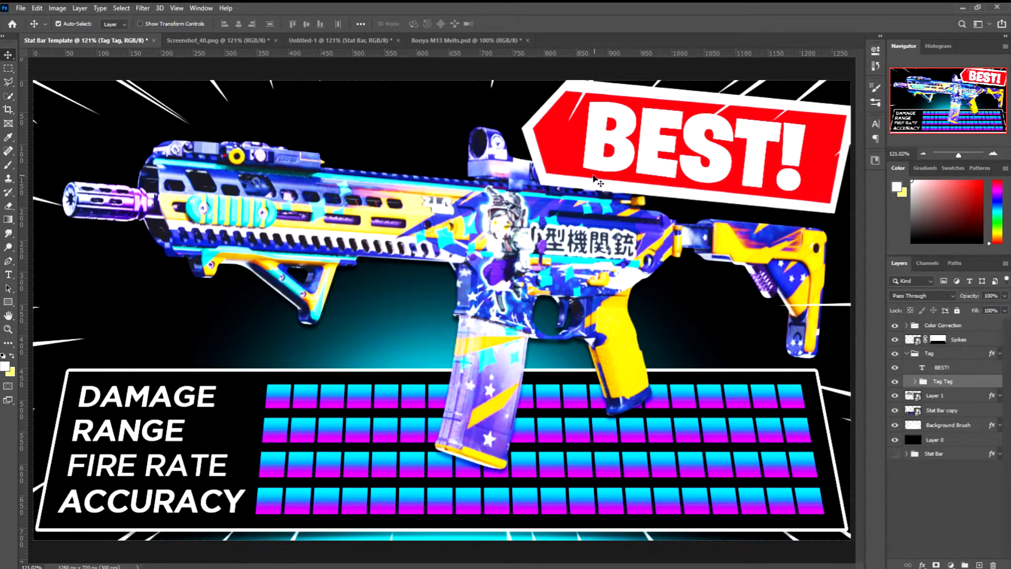
{"action": "key", "text": "ctrl+t"}
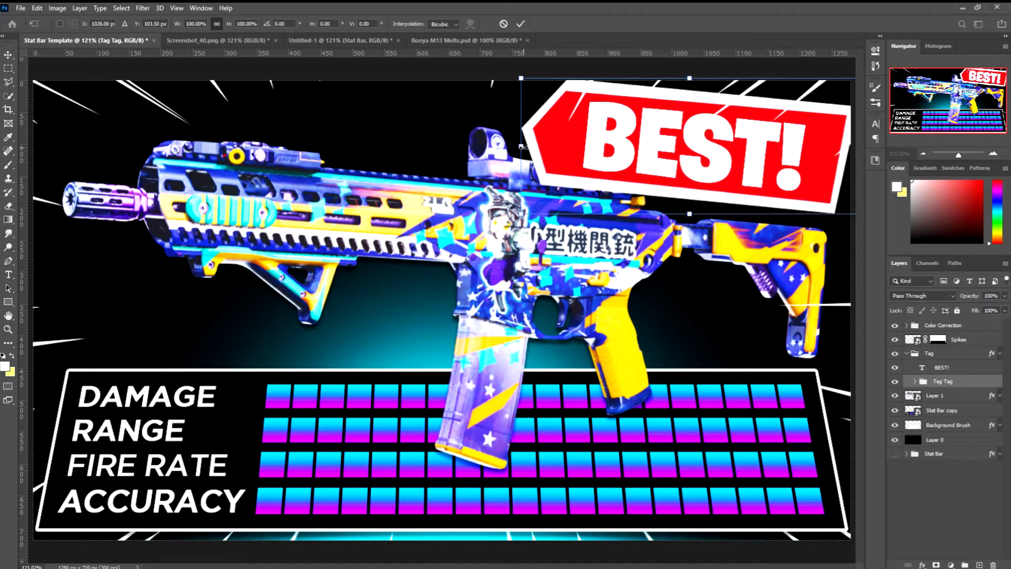
{"action": "left_click_drag", "start_coordinate": [521, 146], "coordinate": [548, 147]}
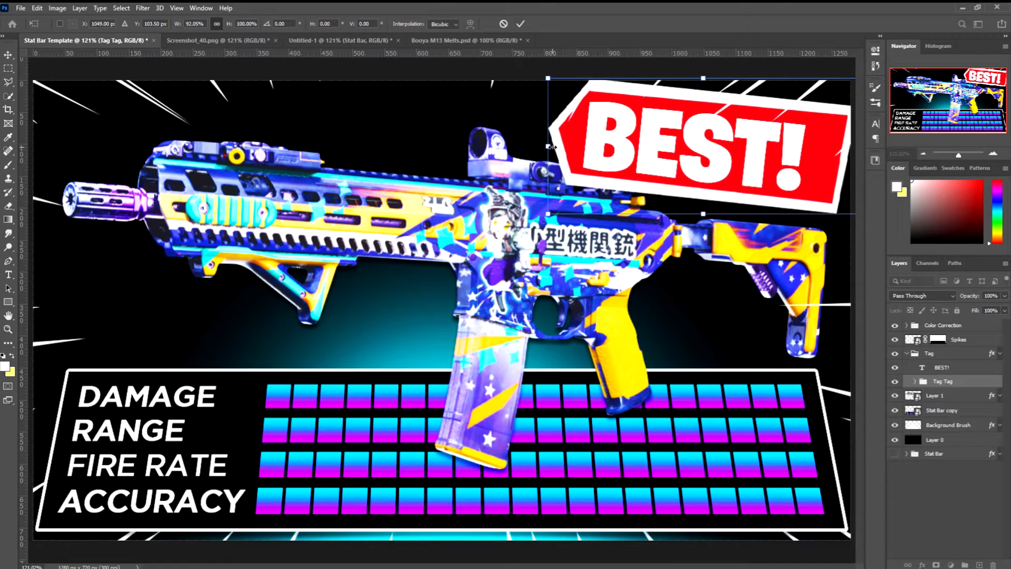
{"action": "scroll", "coordinate": [633, 151], "scroll_direction": "down", "scroll_amount": 1}
{"action": "left_click_drag", "start_coordinate": [823, 169], "coordinate": [797, 160]}
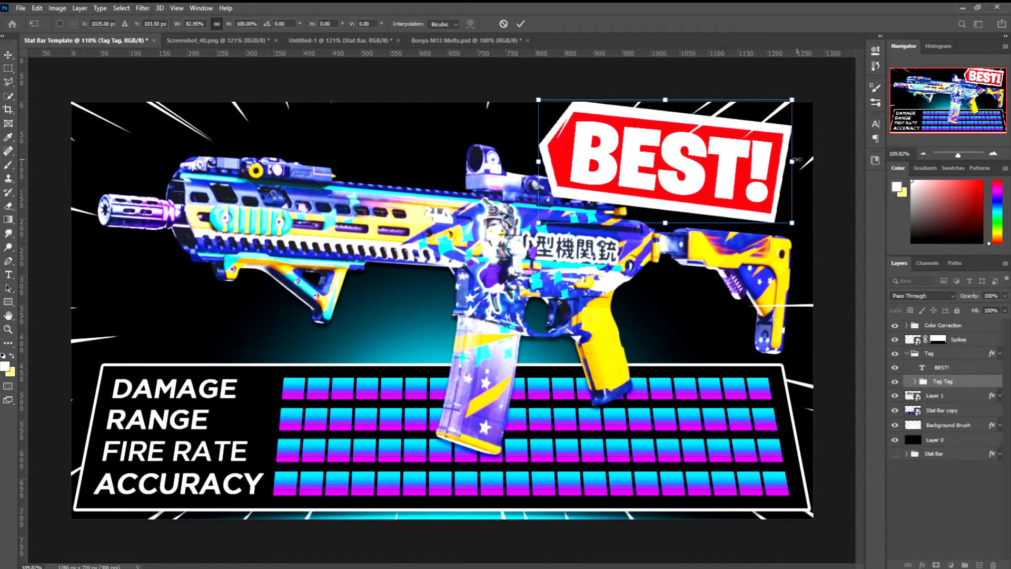
{"action": "mouse_move", "coordinate": [538, 161]}
{"action": "left_mouse_down"}
{"action": "mouse_move", "coordinate": [572, 158]}
{"action": "mouse_move", "coordinate": [540, 156]}
{"action": "left_mouse_up"}
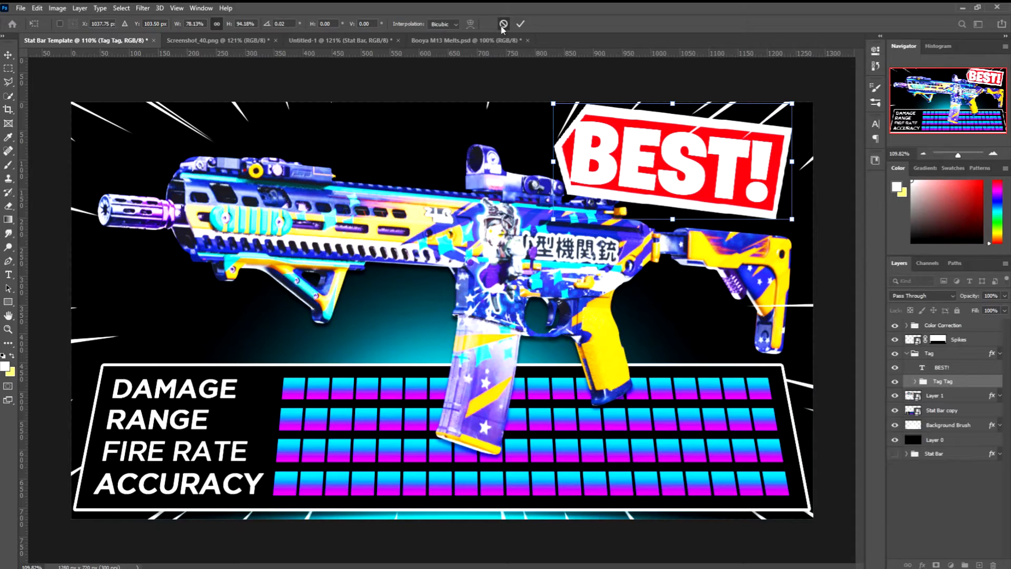
{"action": "key", "text": "ctrl+z"}
{"action": "key", "text": "ctrl+z"}
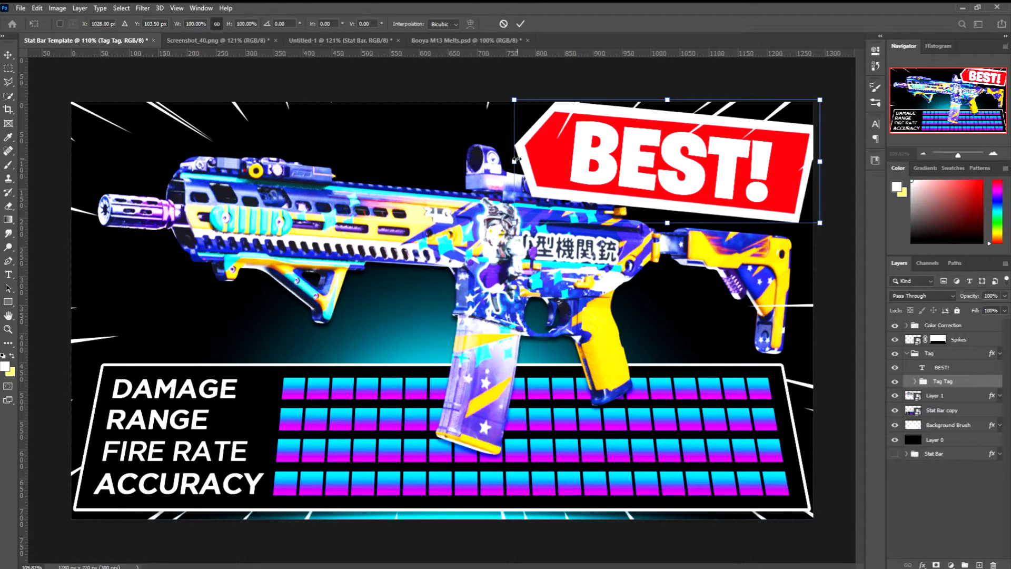
{"action": "left_click_drag", "start_coordinate": [515, 161], "coordinate": [545, 162]}
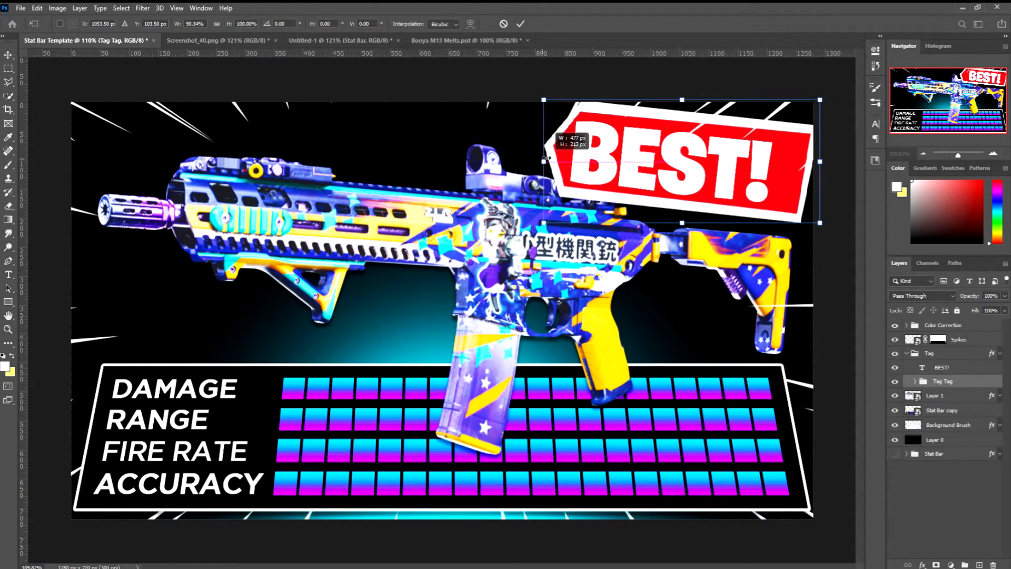
{"action": "left_click_drag", "start_coordinate": [820, 161], "coordinate": [794, 157]}
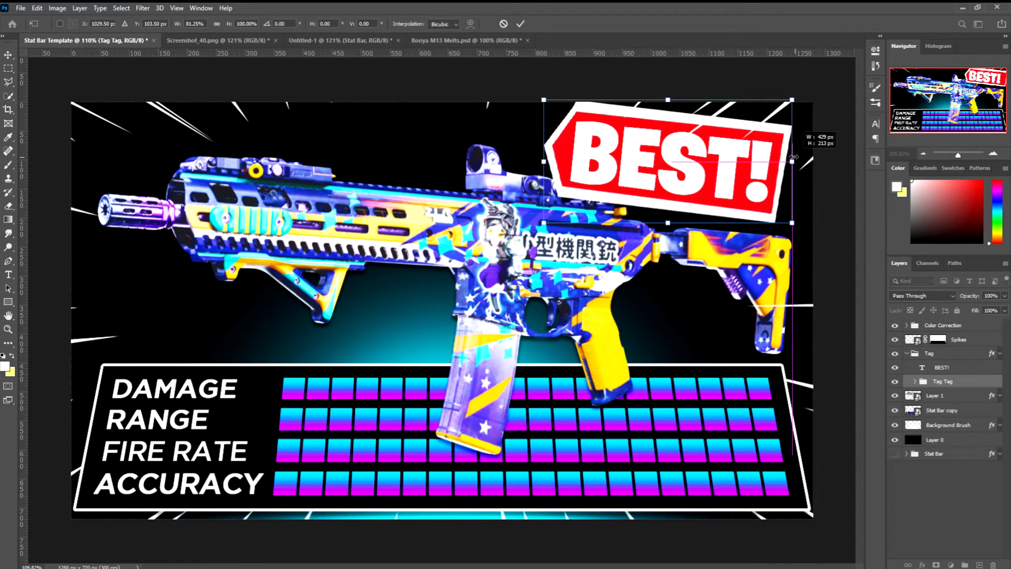
{"action": "key", "text": "Return"}
{"action": "scroll", "coordinate": [794, 159], "scroll_direction": "up", "scroll_amount": 1}
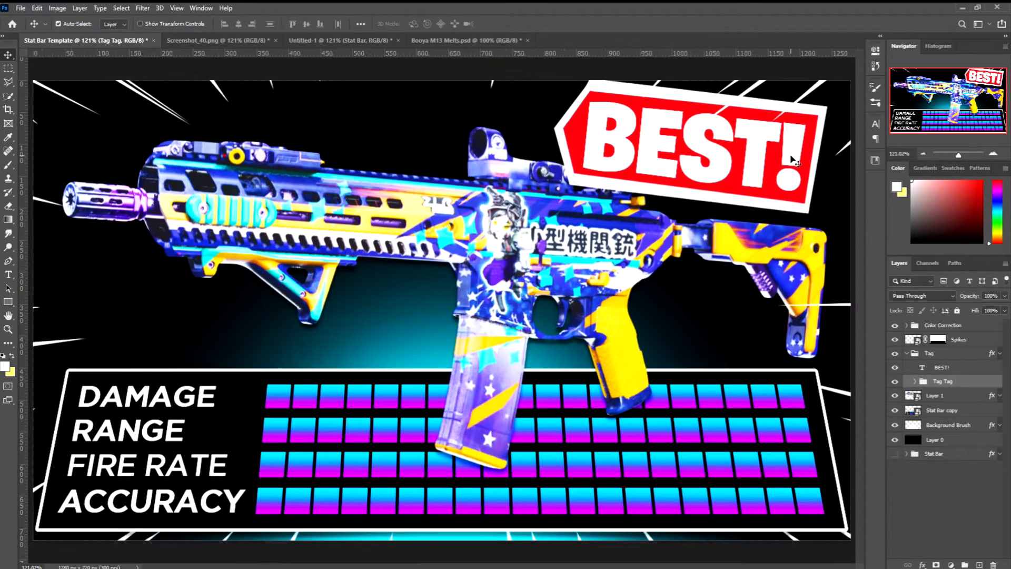
Rotate the BEST! text slightly clockwise to line it up with the tag shape.
{"action": "left_click", "coordinate": [793, 154]}
{"action": "key", "text": "ctrl+t"}
{"action": "left_click_drag", "start_coordinate": [841, 148], "coordinate": [842, 155]}
{"action": "key", "text": "Return"}
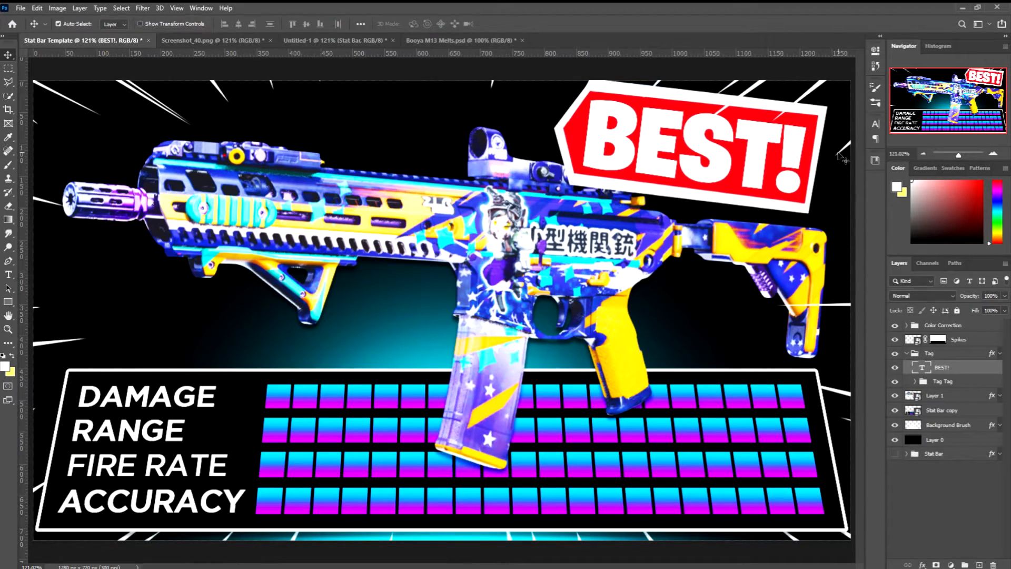
Collapse the Tag group and move it below Layer 1 so the tag sits behind the rifle.
{"action": "left_click", "coordinate": [915, 354]}
{"action": "left_click", "coordinate": [906, 353]}
{"action": "mouse_move", "coordinate": [952, 357]}
{"action": "left_mouse_down"}
{"action": "mouse_move", "coordinate": [955, 391]}
{"action": "mouse_move", "coordinate": [955, 376]}
{"action": "left_mouse_up"}
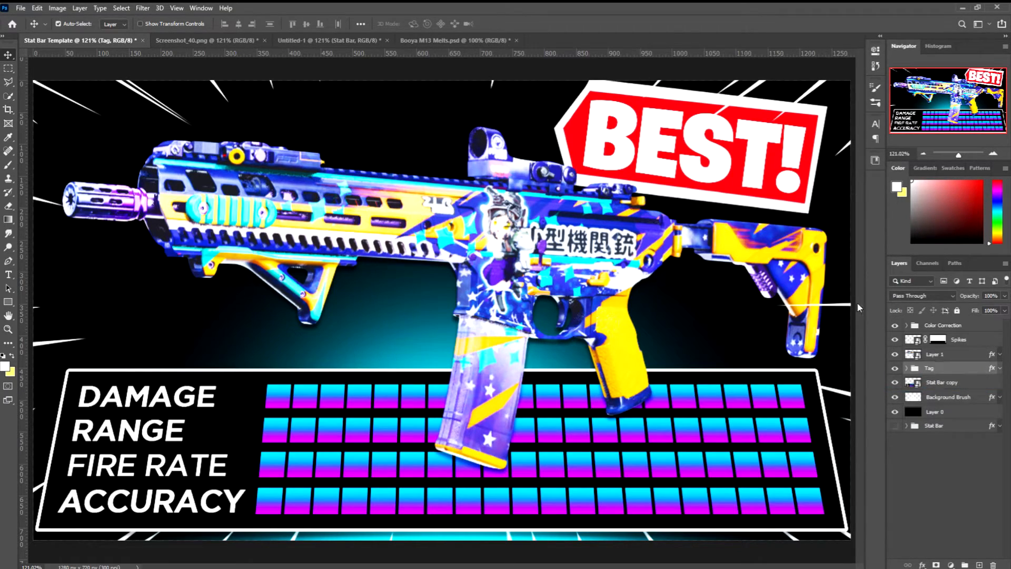
Scale the Tag group down slightly and place it flush in the upper-right corner of the canvas.
{"action": "key", "text": "ctrl+t"}
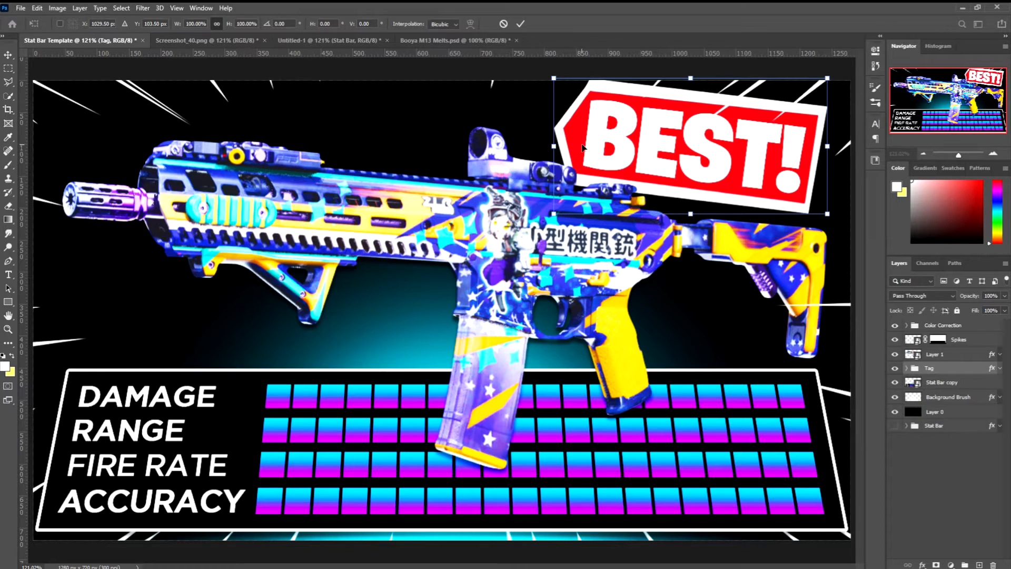
{"action": "left_click_drag", "start_coordinate": [554, 148], "coordinate": [584, 145]}
{"action": "scroll", "coordinate": [678, 144], "scroll_direction": "up", "scroll_amount": 2}
{"action": "left_click_drag", "start_coordinate": [678, 144], "coordinate": [444, 248]}
{"action": "left_click_drag", "start_coordinate": [545, 247], "coordinate": [623, 240]}
{"action": "left_click_drag", "start_coordinate": [758, 236], "coordinate": [777, 216]}
{"action": "left_click_drag", "start_coordinate": [605, 223], "coordinate": [562, 227]}
{"action": "key", "text": "Return"}
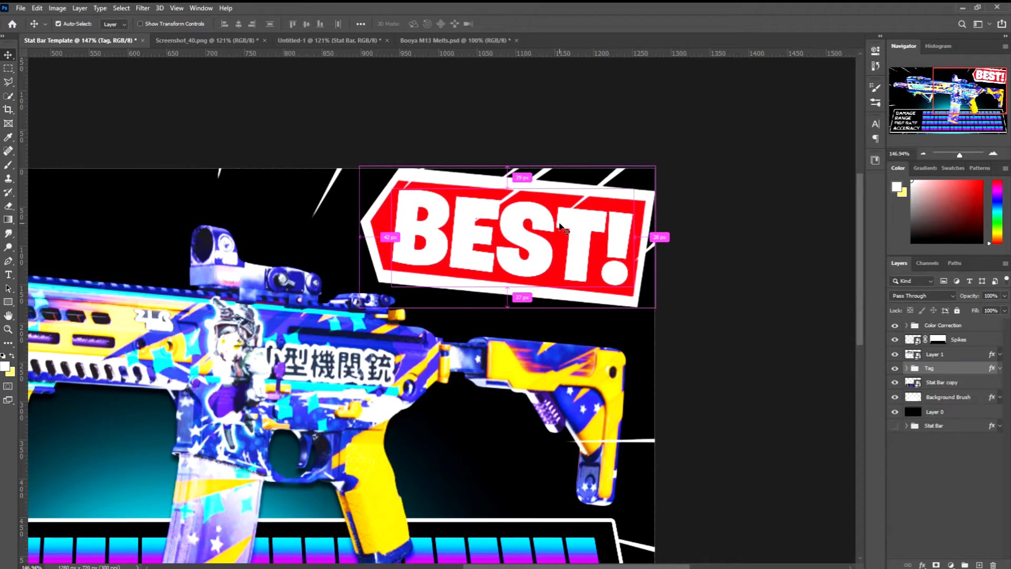
{"action": "key", "text": "ctrl+0"}
Hide the spikes over the BEST! tag by masking out the White layer's outline on the Spikes layer mask.
{"action": "left_click", "coordinate": [907, 368]}
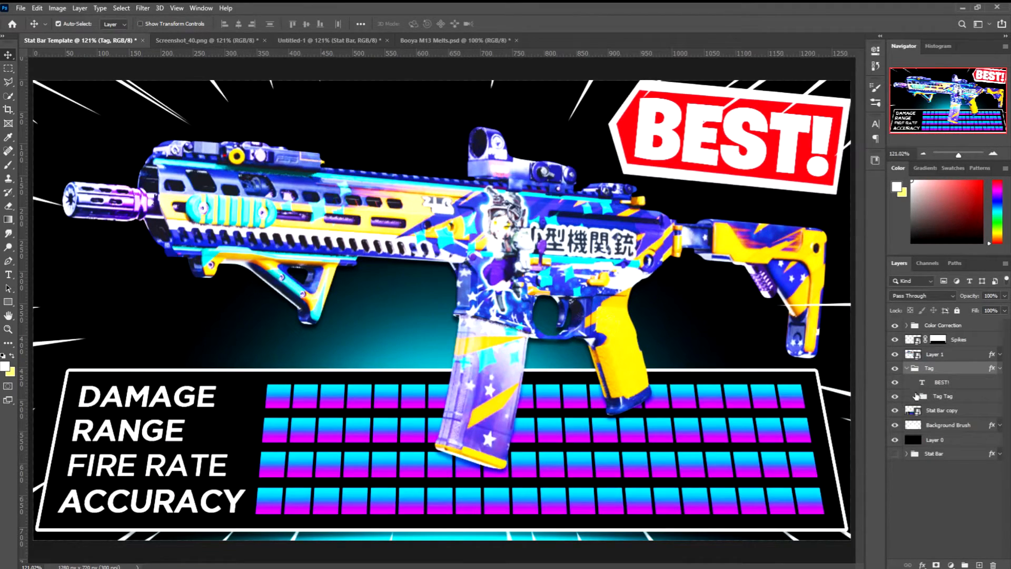
{"action": "left_click", "coordinate": [915, 397]}
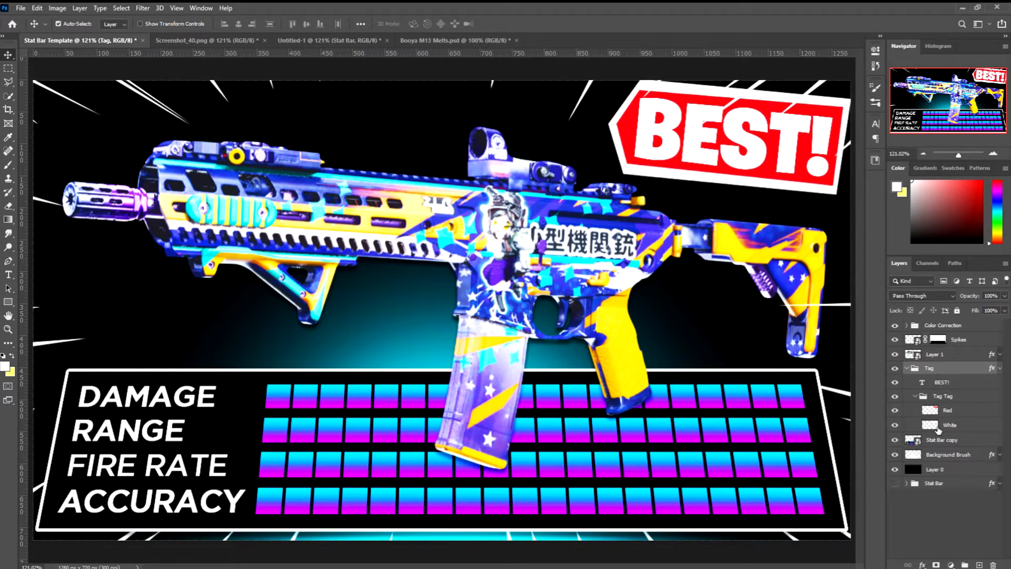
{"action": "left_click", "coordinate": [937, 428], "text": "ctrl"}
{"action": "left_click", "coordinate": [937, 343]}
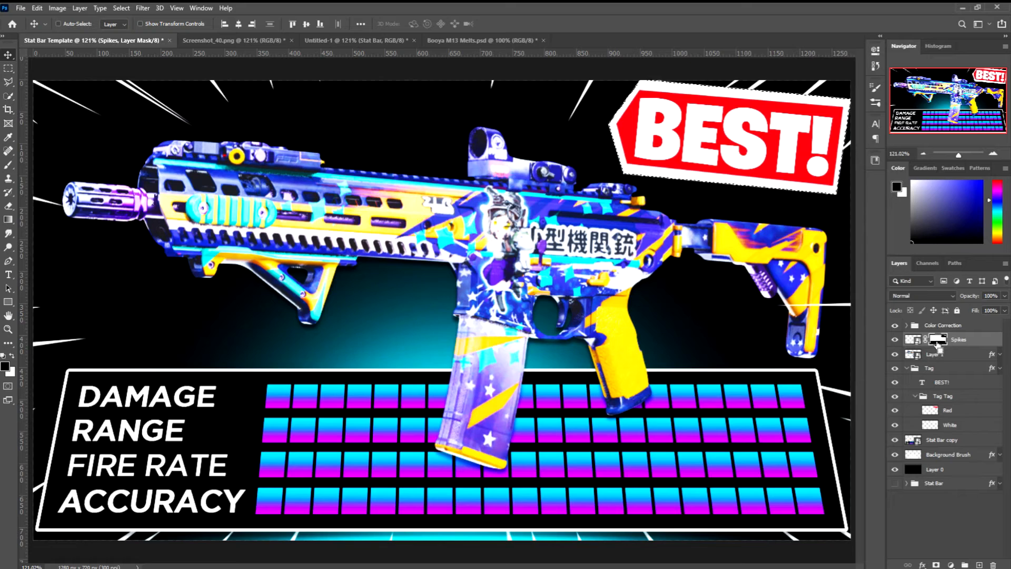
{"action": "key", "text": "ctrl+d"}
Collapse the Tag Tag group and its parent Tag group.
{"action": "double_click", "coordinate": [920, 401]}
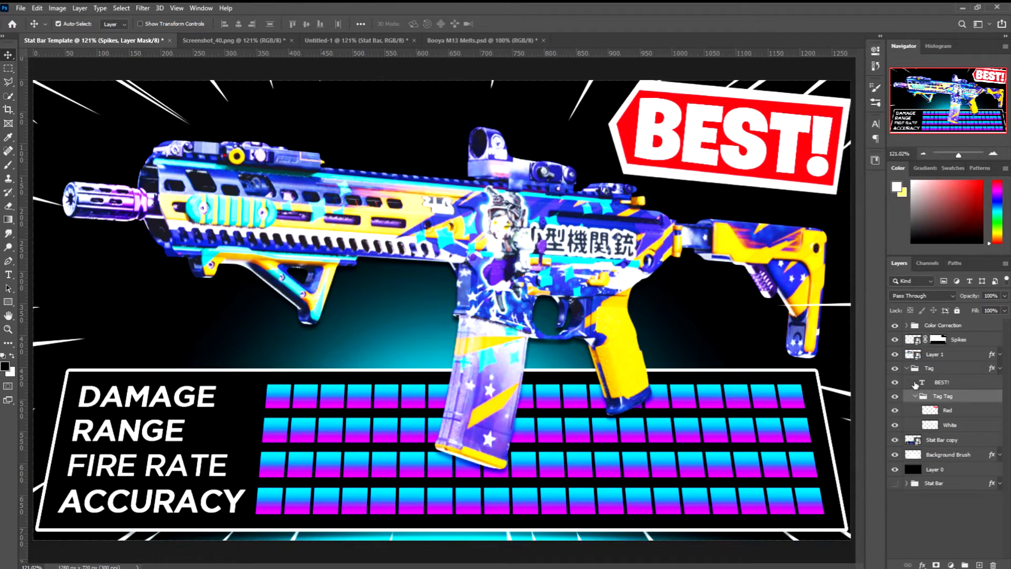
{"action": "left_click", "coordinate": [676, 76]}
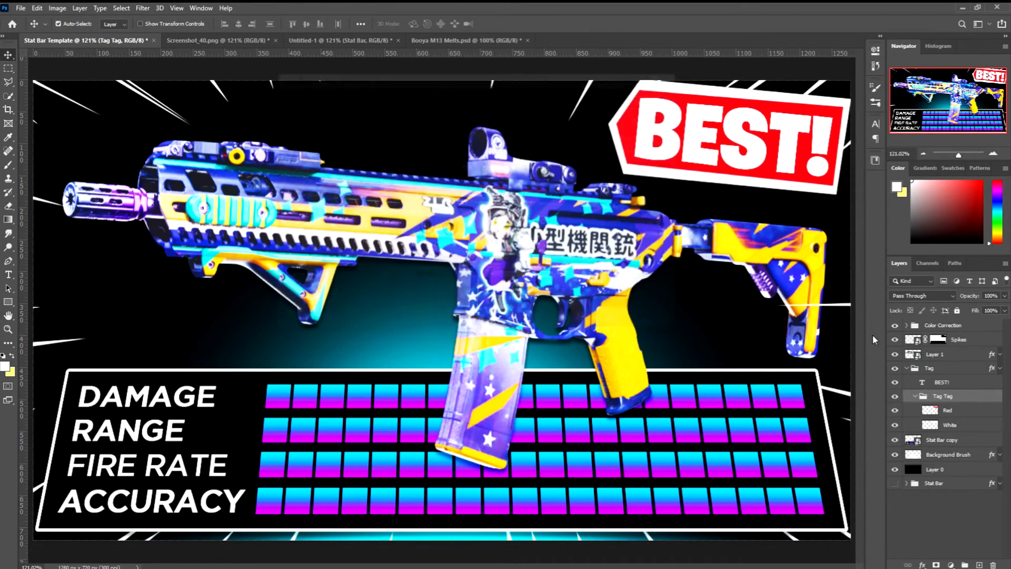
{"action": "left_click", "coordinate": [915, 396]}
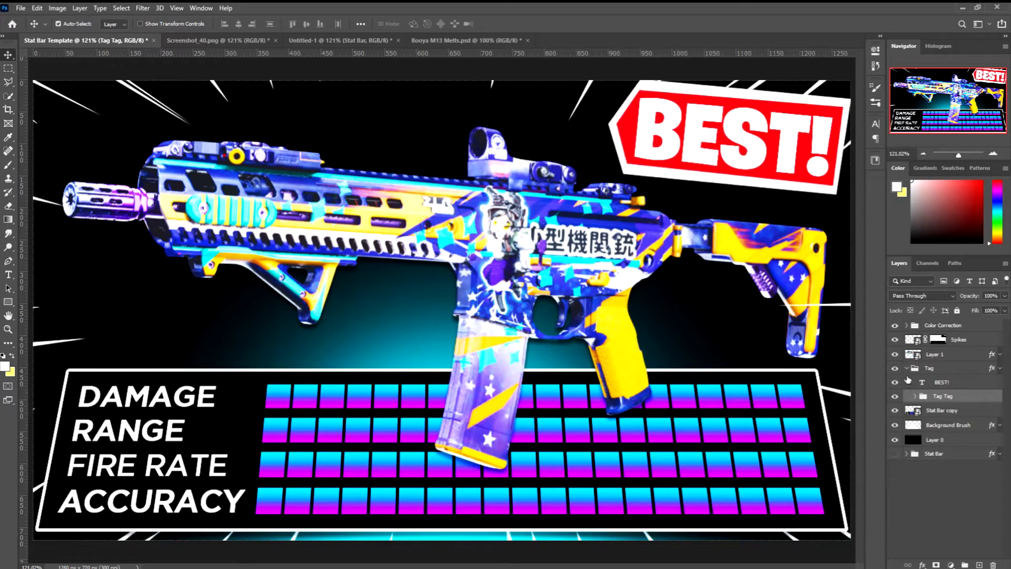
{"action": "left_click", "coordinate": [907, 369]}
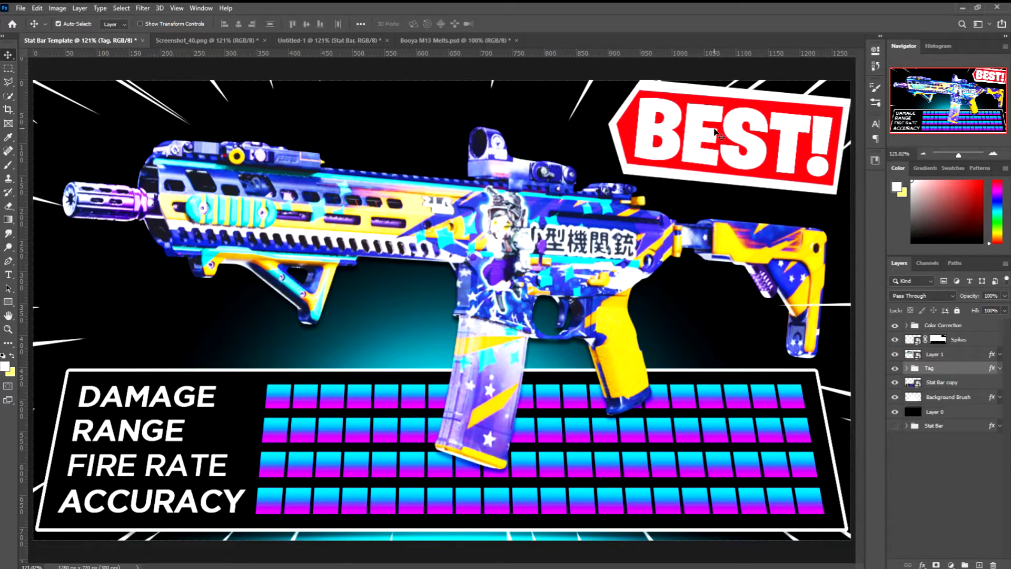
Scale the rifle on Layer 1 up slightly from its upper edge.
{"action": "left_click", "coordinate": [567, 231]}
{"action": "key", "text": "ctrl+t"}
{"action": "left_click_drag", "start_coordinate": [446, 127], "coordinate": [447, 117]}
{"action": "key", "text": "Return"}
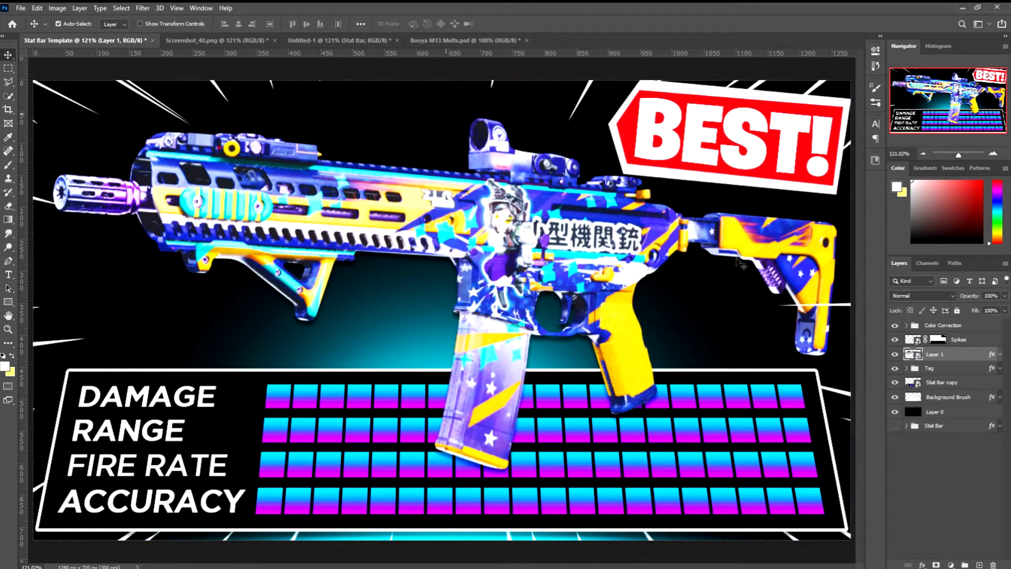
Add a layer above the rifle named "Brush", with Linear Dodge (Add) blending, 53% opacity and 64% fill.
{"action": "left_click", "coordinate": [980, 565]}
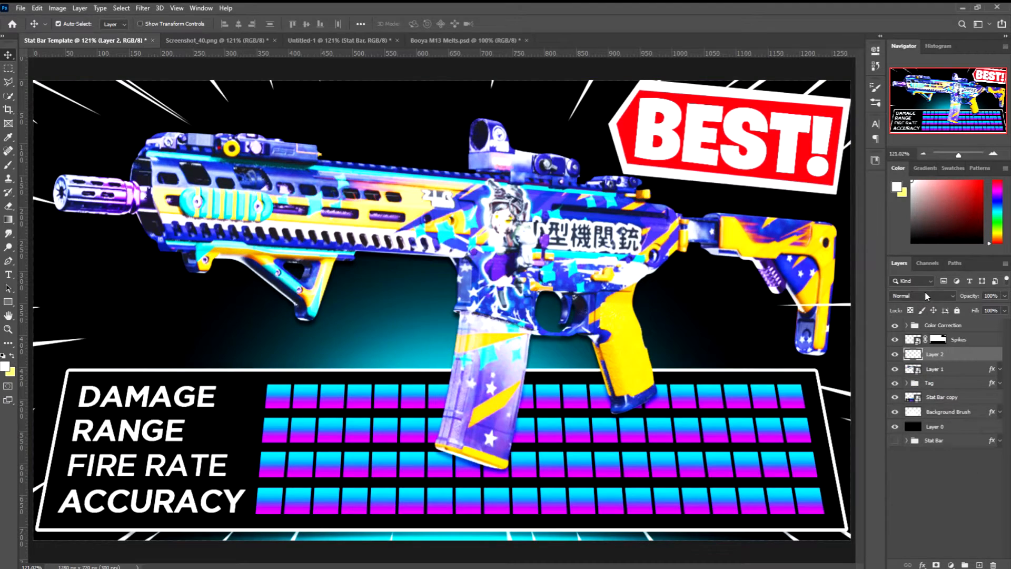
{"action": "left_click", "coordinate": [926, 296]}
{"action": "left_click", "coordinate": [932, 402]}
{"action": "left_click", "coordinate": [1003, 297]}
{"action": "left_click", "coordinate": [1005, 311]}
{"action": "double_click", "coordinate": [940, 356]}
{"action": "type", "text": "Brush"}
{"action": "key", "text": "Return"}
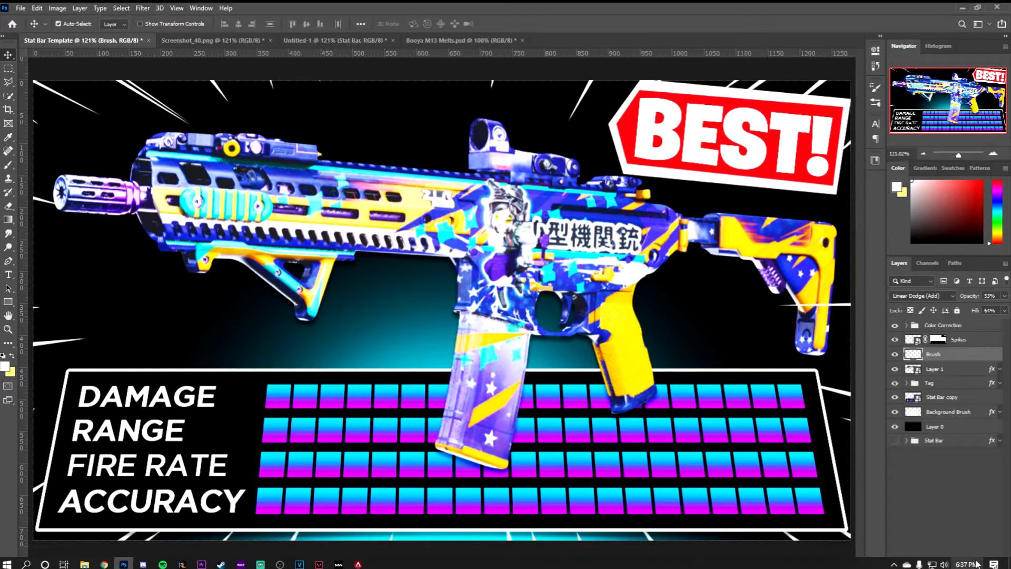
Add a new empty layer above Brush and delete the surplus Layer 3.
{"action": "double_click", "coordinate": [979, 564]}
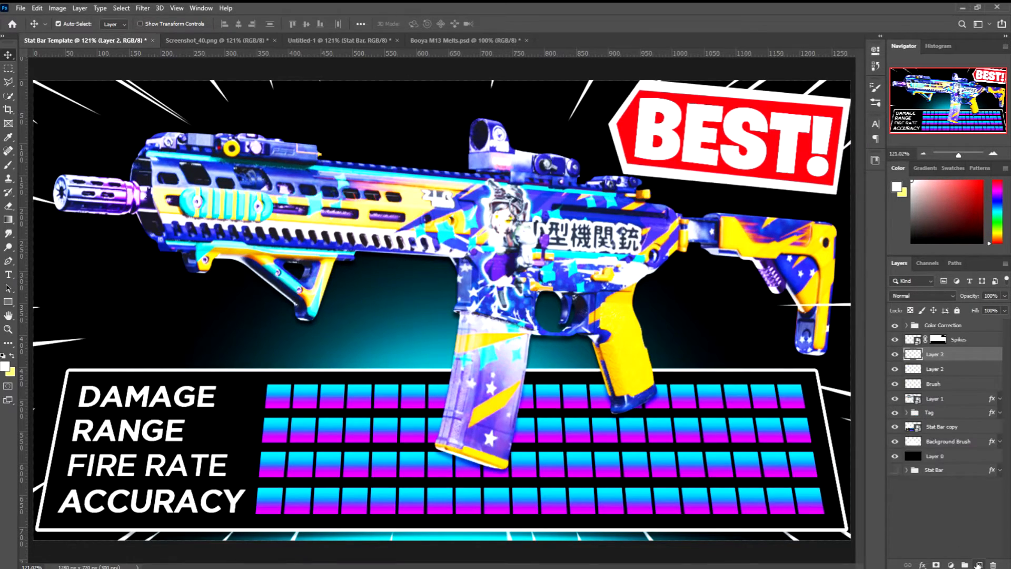
{"action": "left_click", "coordinate": [926, 299]}
{"action": "left_click", "coordinate": [926, 300]}
{"action": "double_click", "coordinate": [960, 372]}
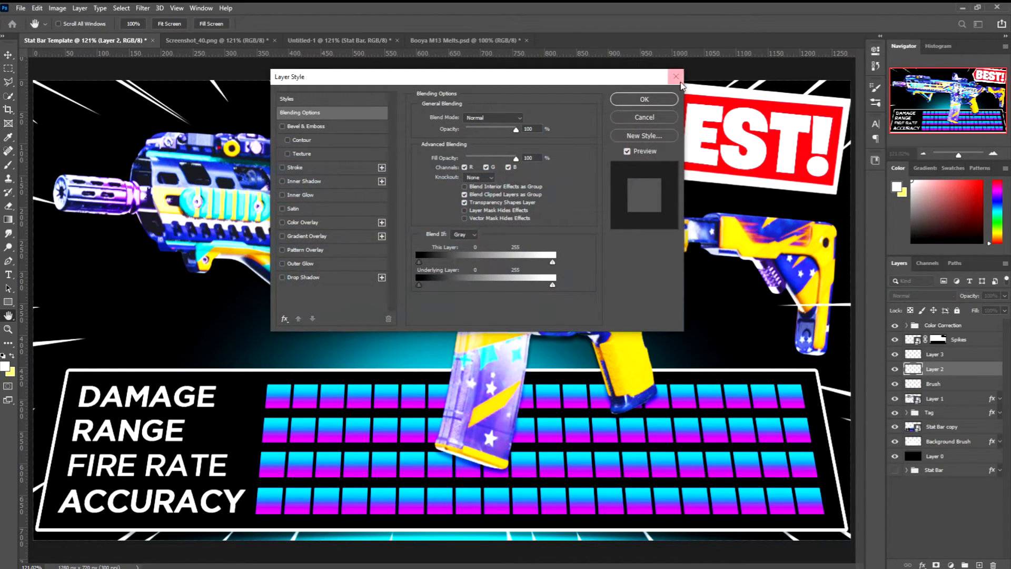
{"action": "left_click", "coordinate": [676, 76]}
{"action": "double_click", "coordinate": [960, 354]}
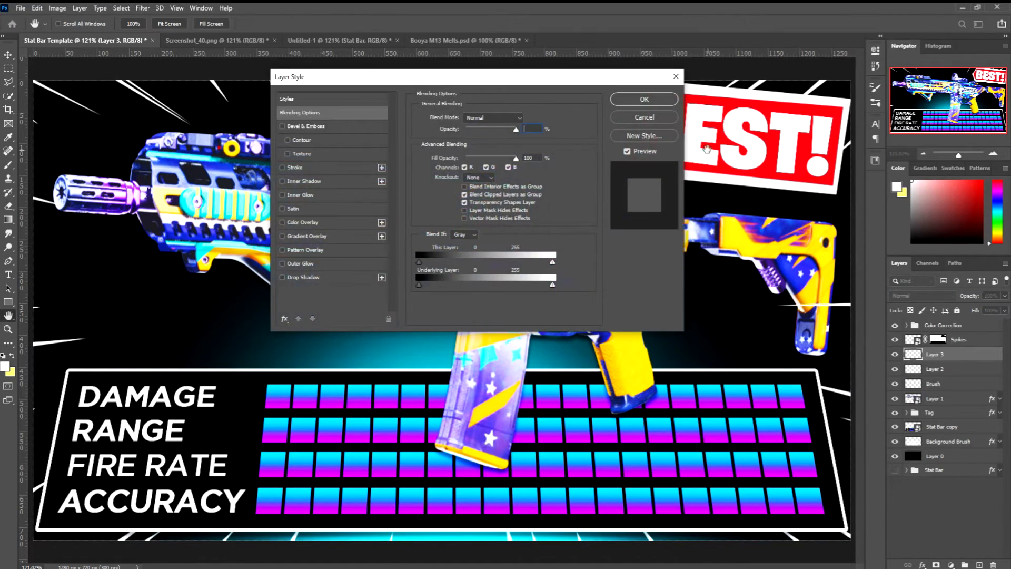
{"action": "left_click", "coordinate": [677, 77]}
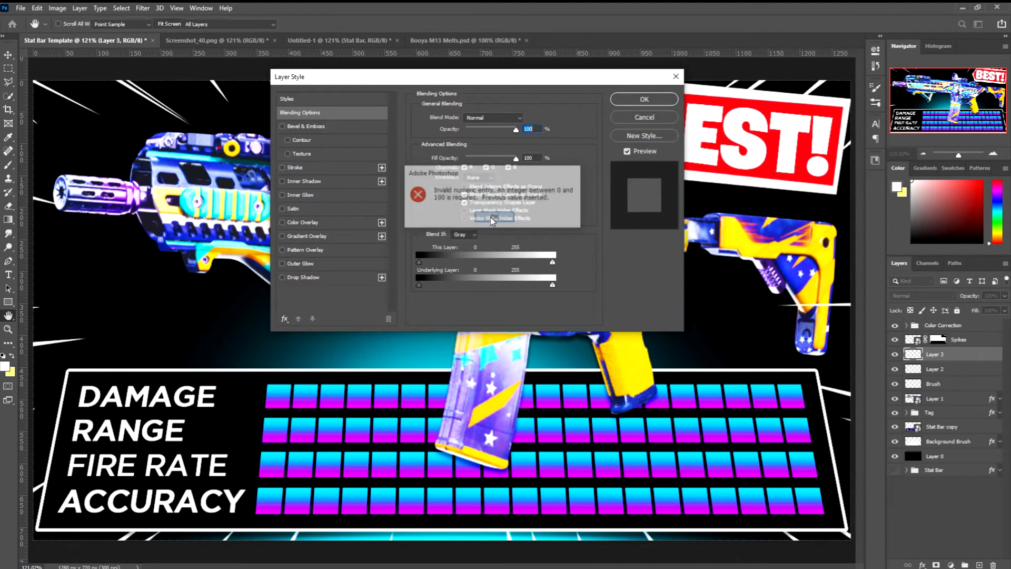
{"action": "left_click", "coordinate": [494, 280]}
{"action": "key", "text": "Delete"}
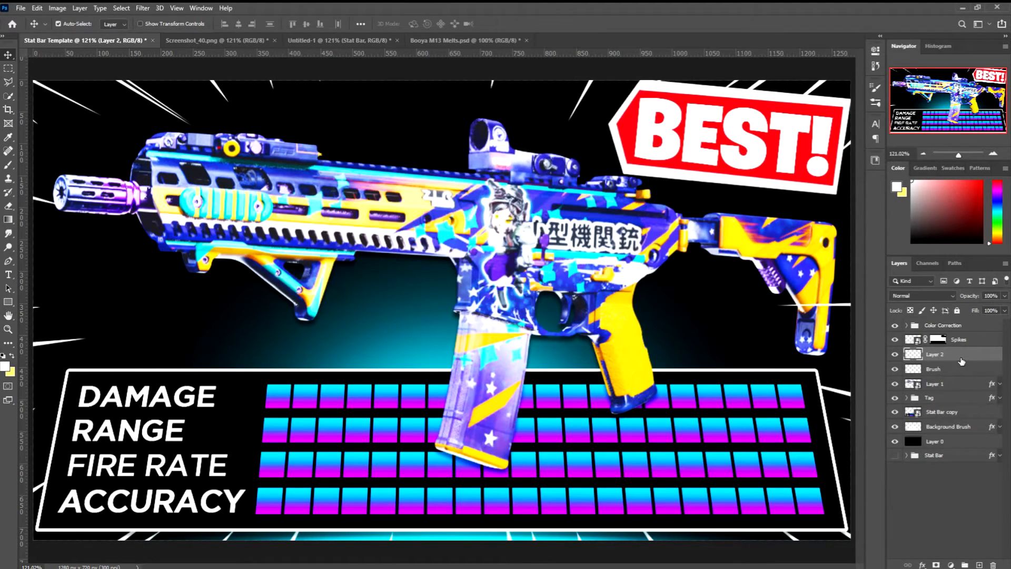
Set Layer 2 to Linear Dodge (Add) with 39% opacity and 46% fill, and rename it "White Brush".
{"action": "left_click", "coordinate": [917, 297]}
{"action": "left_click", "coordinate": [930, 399]}
{"action": "left_click_drag", "start_coordinate": [977, 309], "coordinate": [1006, 309]}
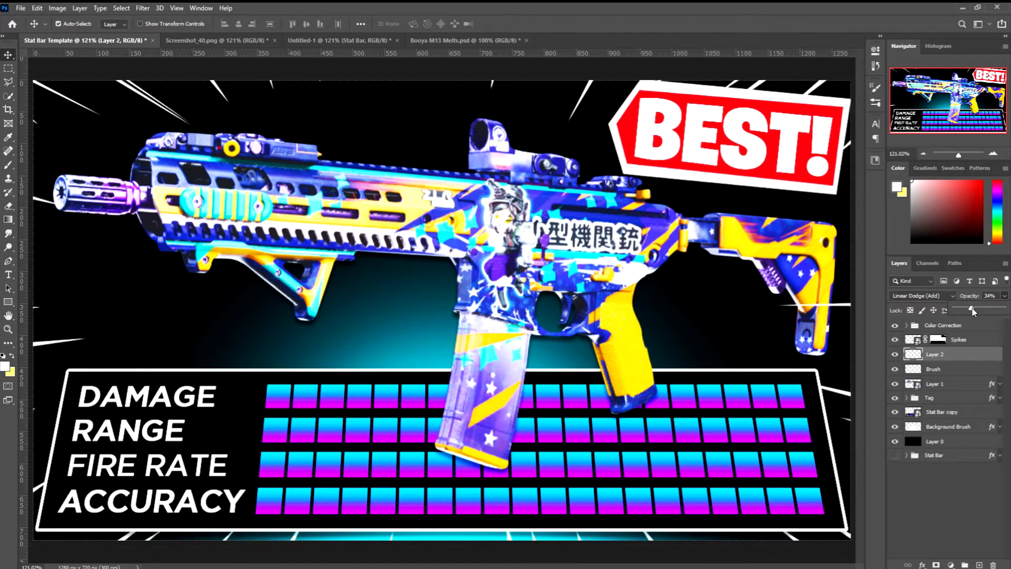
{"action": "left_click", "coordinate": [1005, 311]}
{"action": "left_click", "coordinate": [965, 358]}
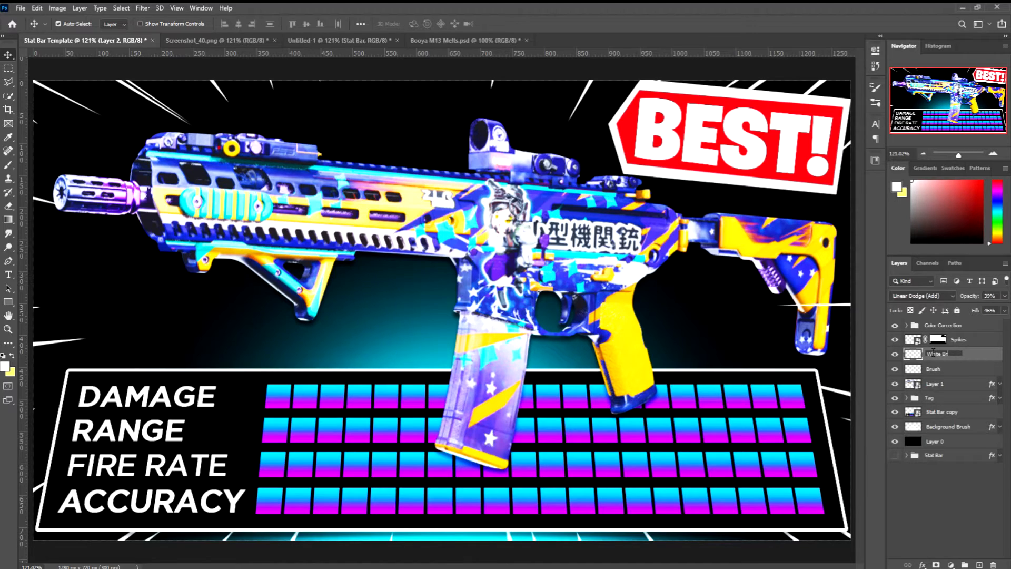
{"action": "key", "text": "Return"}
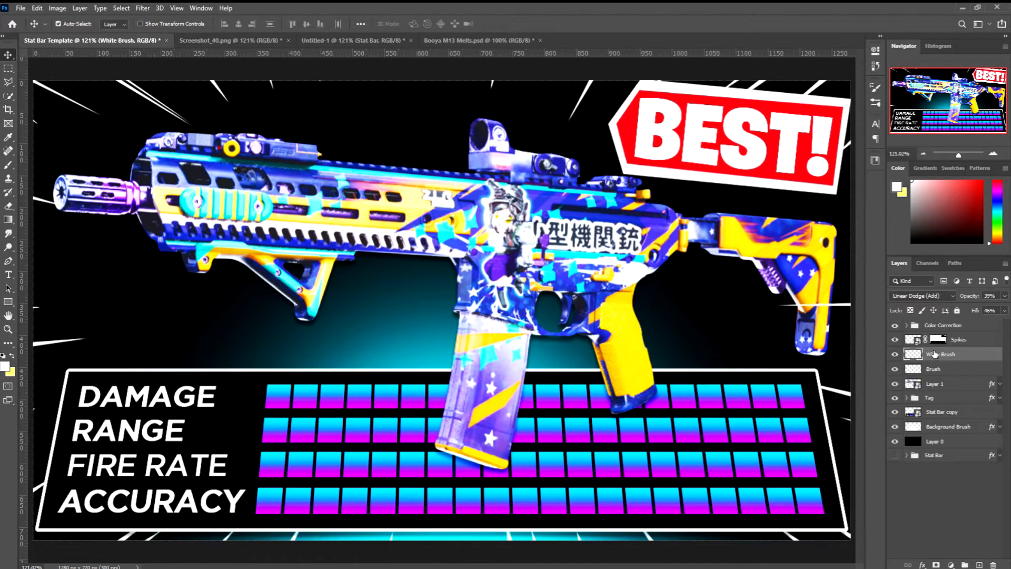
On the Brush layer, paint a soft yellow glow over the rifle's handguard with the Brush tool.
{"action": "left_click", "coordinate": [982, 370]}
{"action": "key", "text": "b"}
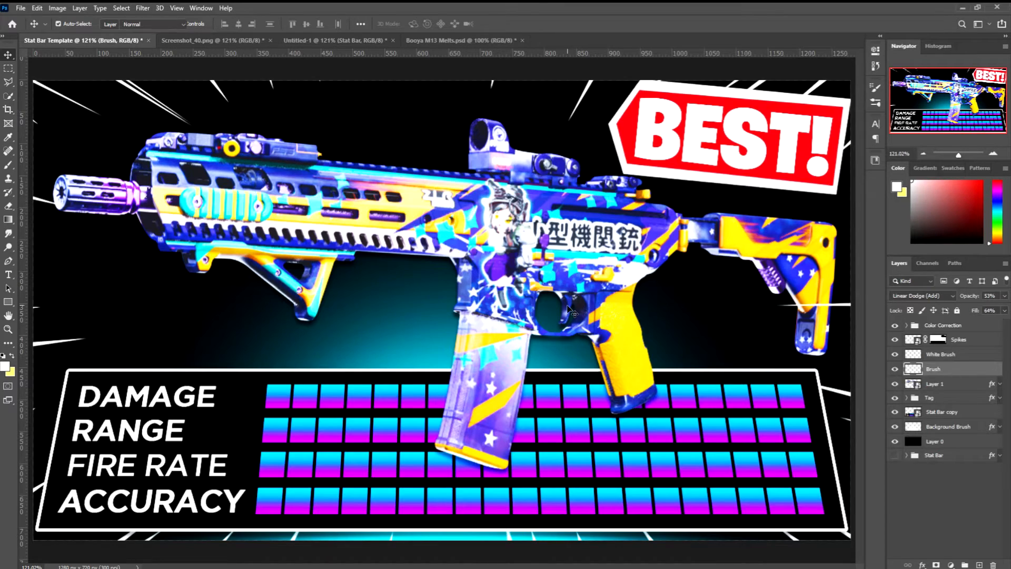
{"action": "left_click_drag", "start_coordinate": [543, 232], "coordinate": [307, 252]}
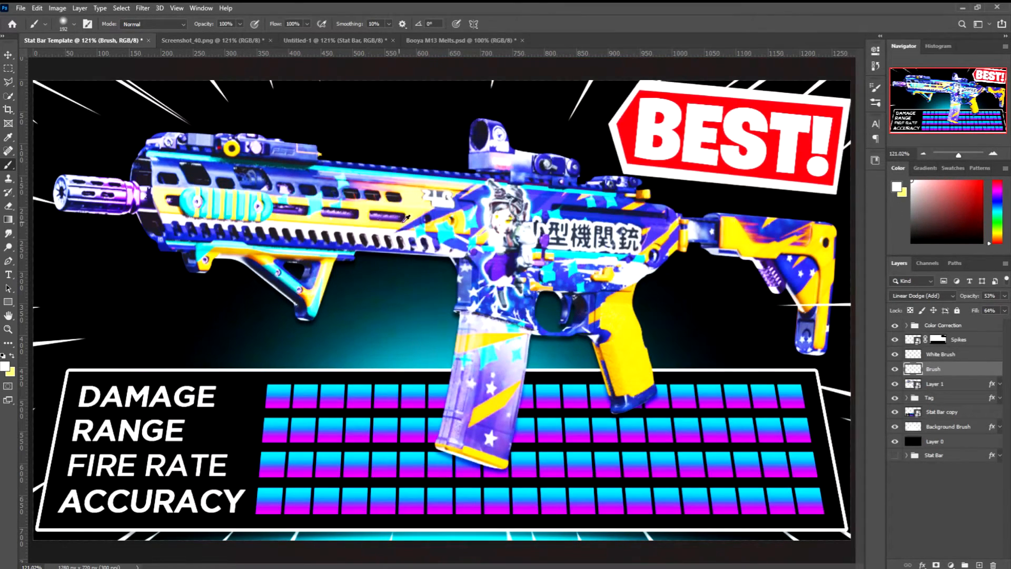
{"action": "left_click_drag", "start_coordinate": [417, 197], "coordinate": [419, 203]}
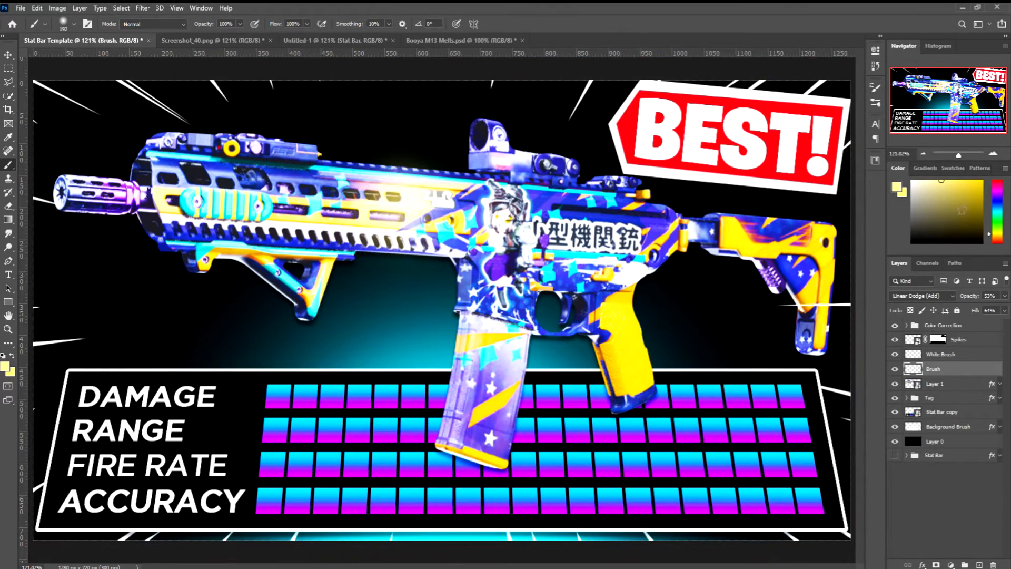
{"action": "key", "text": "ctrl+z"}
{"action": "left_click", "coordinate": [394, 214]}
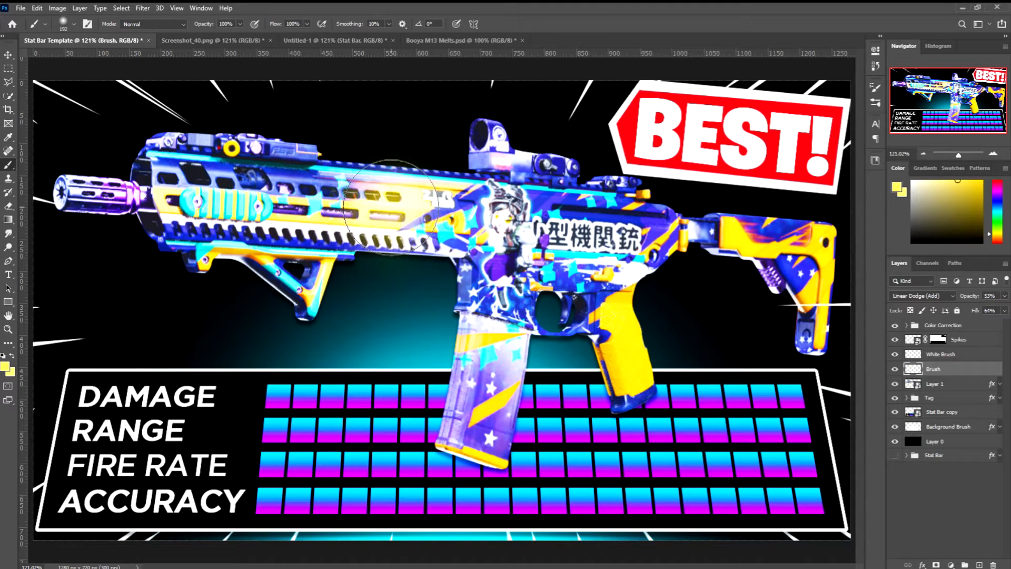
{"action": "left_click", "coordinate": [332, 218]}
{"action": "left_click_drag", "start_coordinate": [339, 270], "coordinate": [331, 270]}
Try painting a bright yellow glow, sampled from the rifle, over the pistol grip.
{"action": "left_click_drag", "start_coordinate": [619, 341], "coordinate": [609, 329]}
{"action": "left_click", "coordinate": [618, 348], "text": "alt"}
{"action": "left_click", "coordinate": [618, 346]}
{"action": "key", "text": "ctrl+z"}
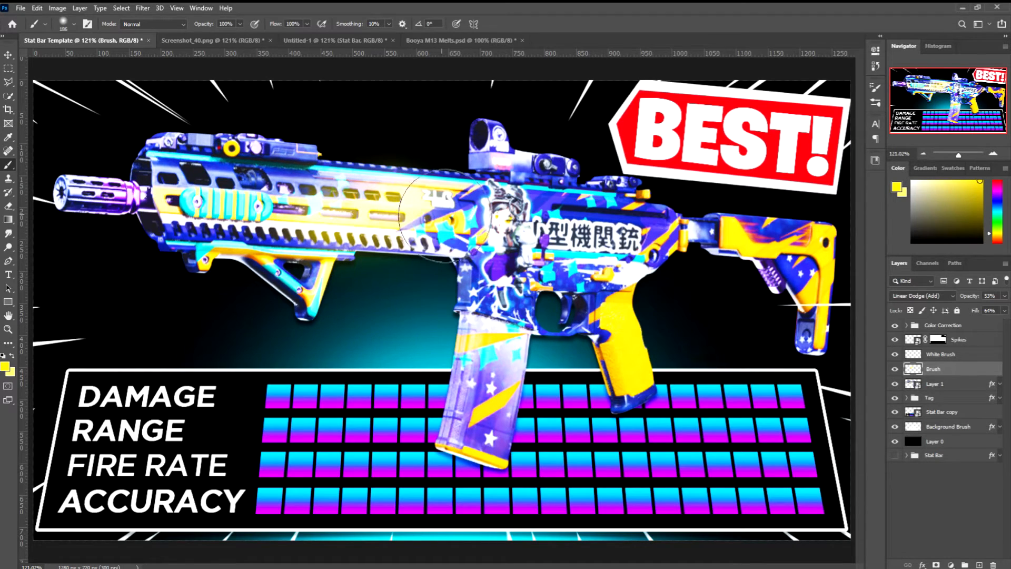
Paint a soft pale-yellow glow over the pistol grip with a brush of about 171 px.
{"action": "key", "text": "z"}
{"action": "key", "text": "b"}
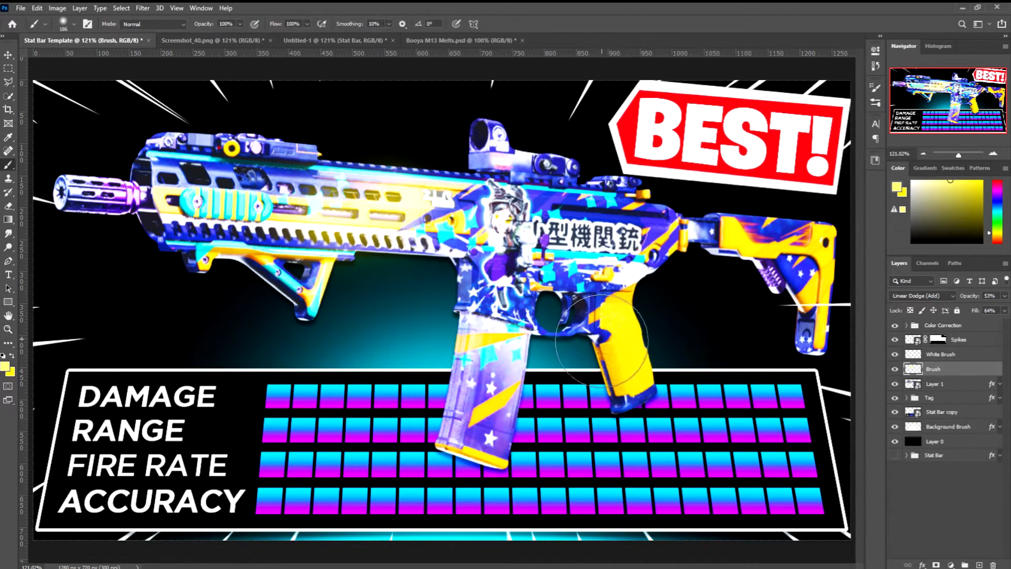
{"action": "left_click", "coordinate": [615, 348]}
{"action": "key", "text": "ctrl+z"}
{"action": "left_click_drag", "start_coordinate": [623, 343], "coordinate": [619, 342]}
{"action": "left_click", "coordinate": [621, 356]}
{"action": "key", "text": "ctrl+z"}
{"action": "key", "text": "ctrl+z"}
{"action": "left_click", "coordinate": [628, 343]}
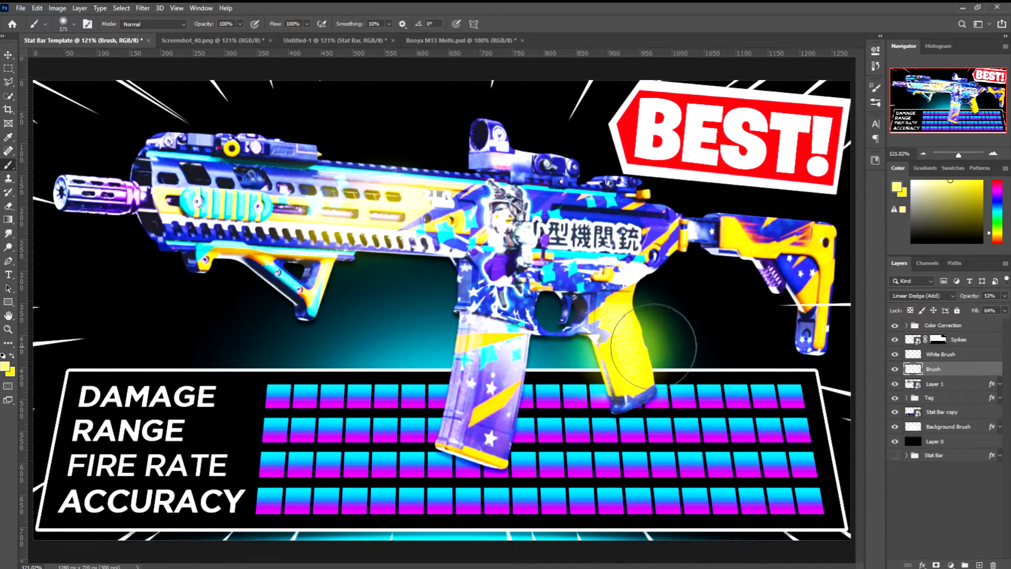
Try painting a pale-yellow glow over the rear of the rifle's stock.
{"action": "left_click", "coordinate": [806, 263]}
{"action": "left_click", "coordinate": [814, 307]}
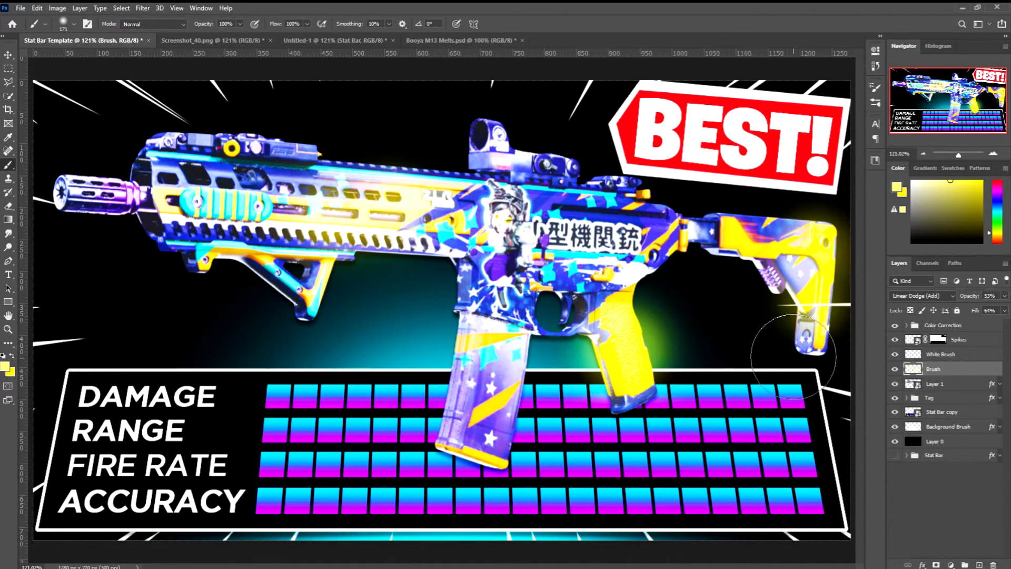
{"action": "key", "text": "ctrl+z"}
{"action": "key", "text": "ctrl+z"}
{"action": "key", "text": "ctrl+z"}
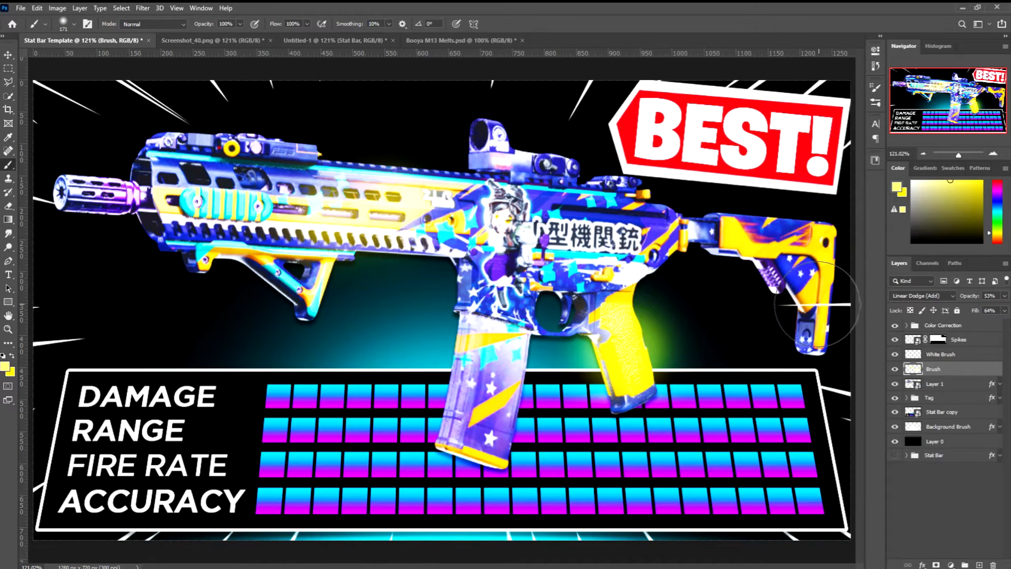
Paint a soft pale-yellow glow over the rear and front parts of the rifle's stock.
{"action": "left_click", "coordinate": [815, 296]}
{"action": "key", "text": "ctrl+z"}
{"action": "key", "text": "ctrl+shift+z"}
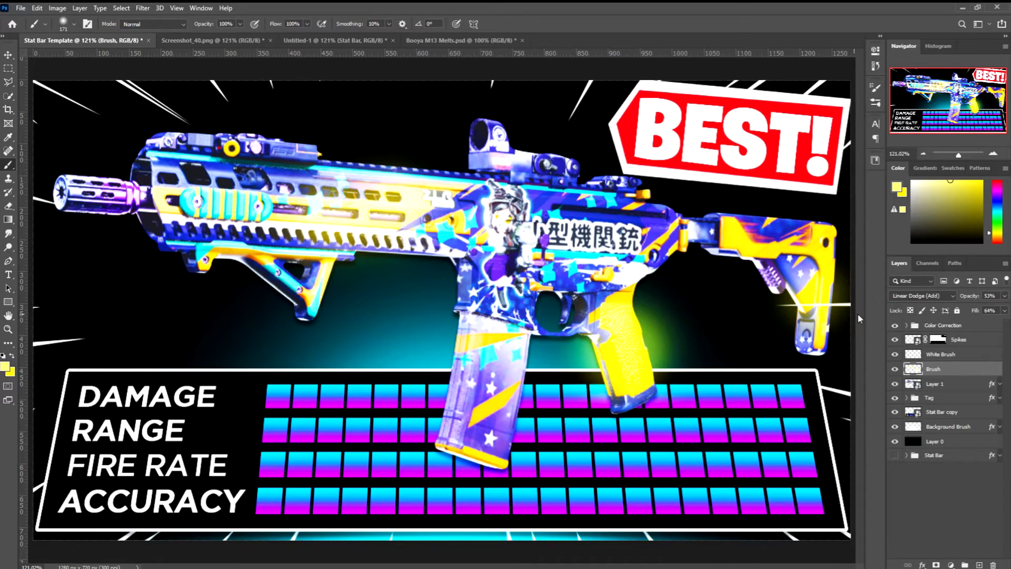
{"action": "left_click", "coordinate": [811, 312]}
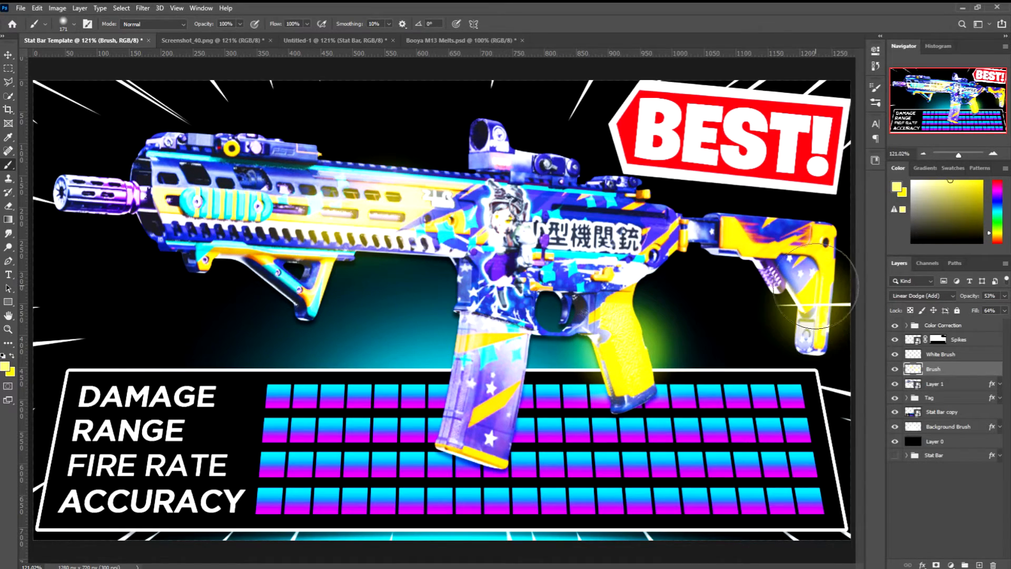
{"action": "left_click_drag", "start_coordinate": [748, 230], "coordinate": [746, 239]}
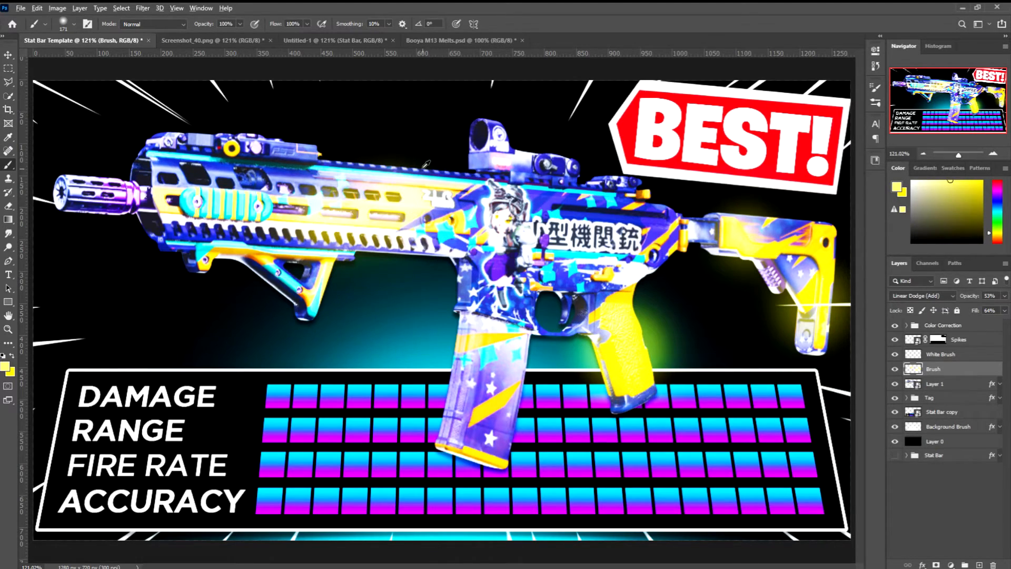
Sample a blue-violet brush colour and paint a soft glow over the rifle's magazine.
{"action": "left_click", "coordinate": [561, 210], "text": "alt"}
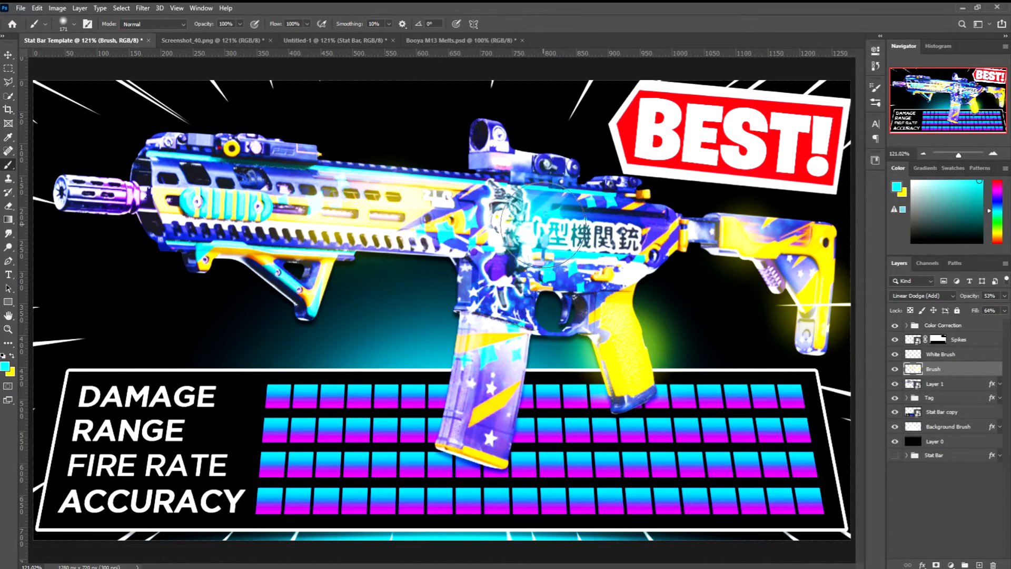
{"action": "key", "text": "ctrl+z"}
{"action": "left_click", "coordinate": [490, 364], "text": "alt"}
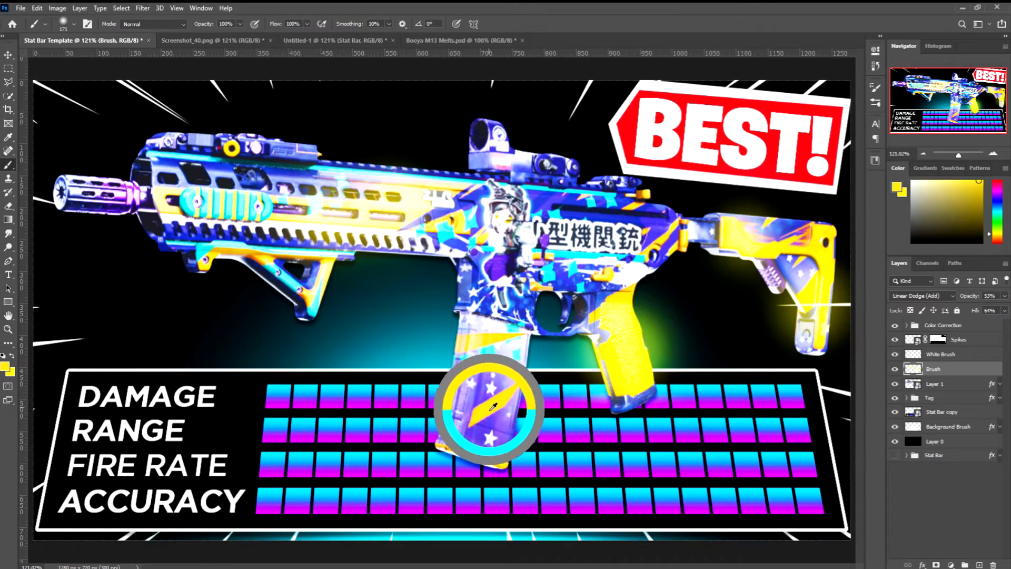
{"action": "left_click", "coordinate": [493, 359]}
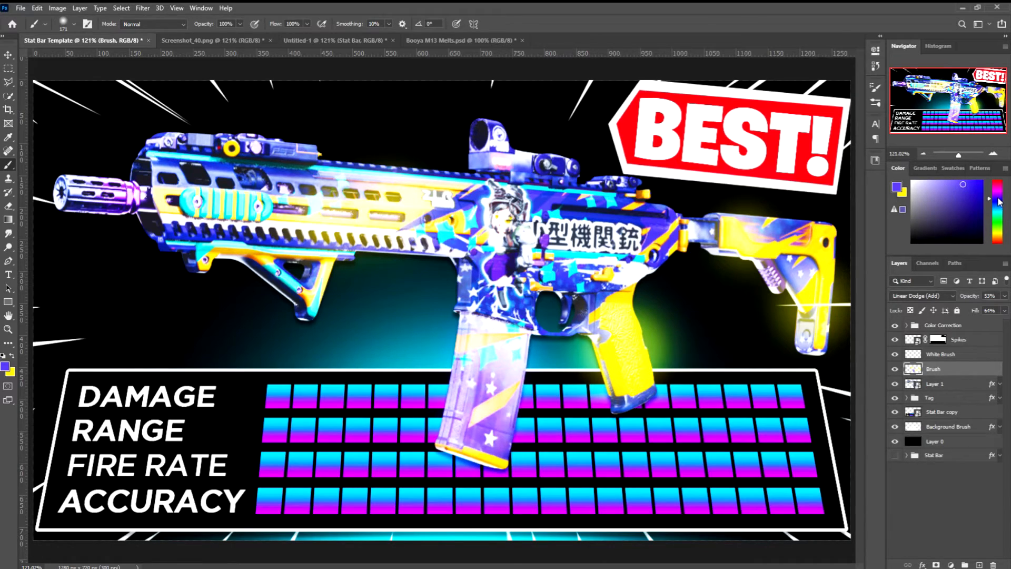
Shift the brush colour to violet and paint a soft glow over the rifle's muzzle.
{"action": "left_click_drag", "start_coordinate": [999, 202], "coordinate": [1000, 195]}
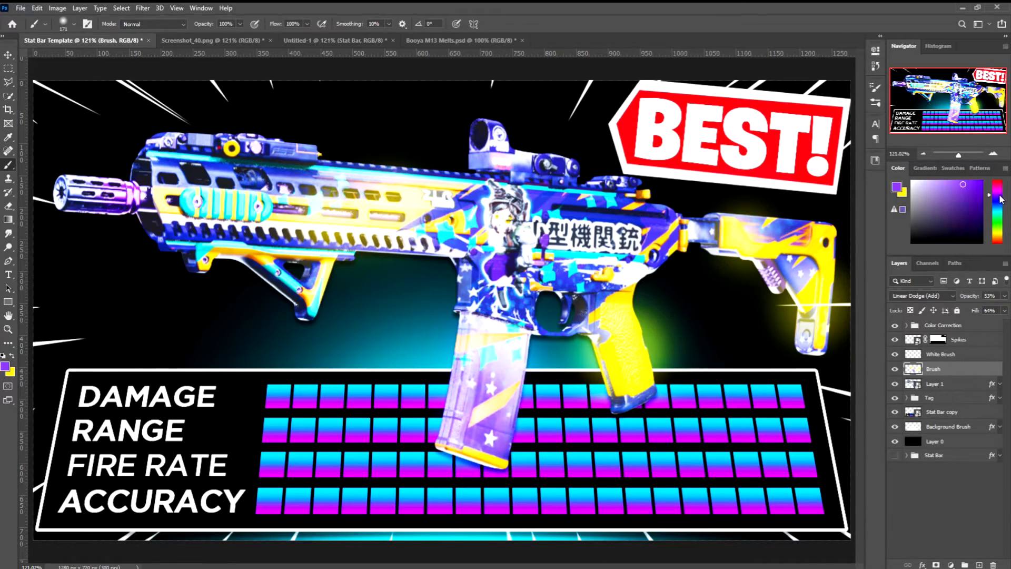
{"action": "left_click", "coordinate": [90, 204]}
{"action": "key", "text": "bracketright"}
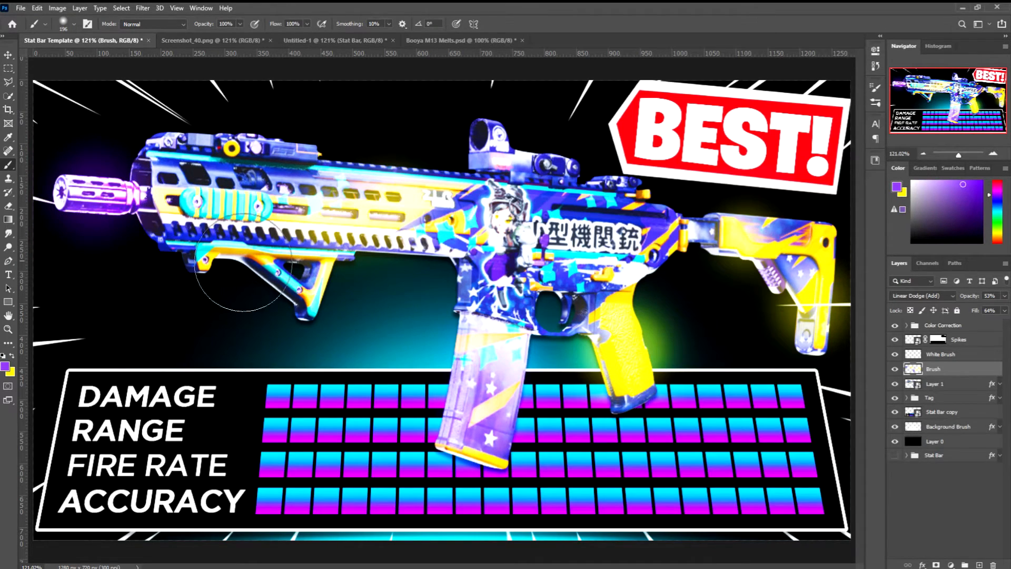
Sample a pale-cyan brush colour from the handguard's side grip and reduce the brush to about 72 px.
{"action": "left_click", "coordinate": [194, 197], "text": "alt"}
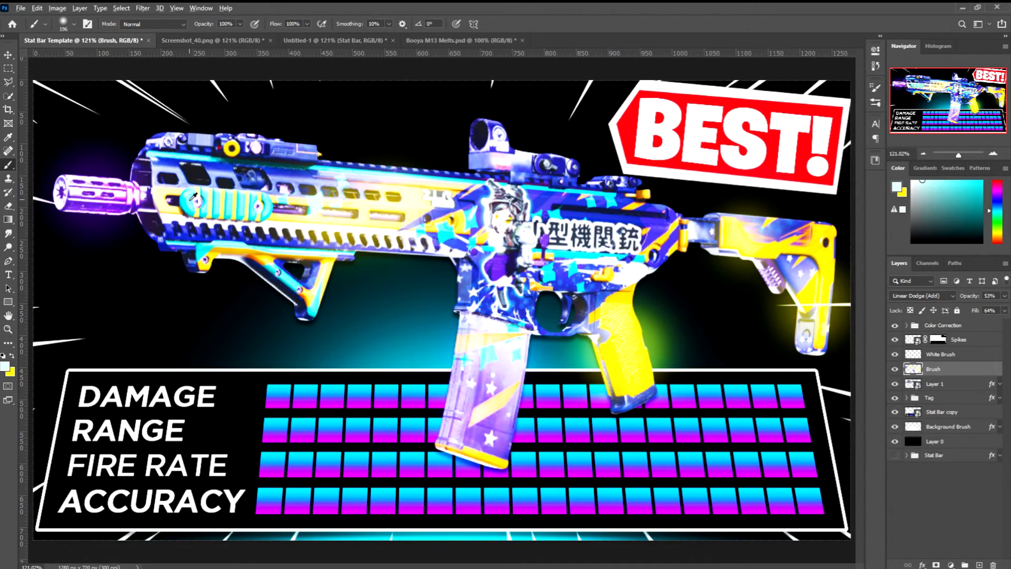
{"action": "left_click", "coordinate": [193, 197], "text": "alt"}
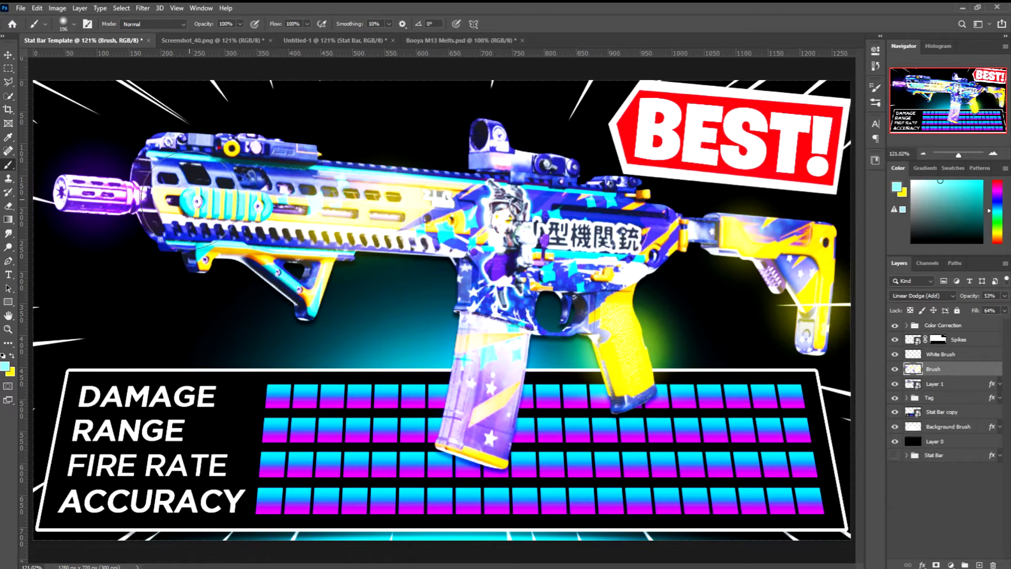
{"action": "left_click", "coordinate": [208, 202]}
{"action": "left_click_drag", "start_coordinate": [220, 201], "coordinate": [195, 200]}
{"action": "key", "text": "ctrl+z"}
{"action": "key", "text": "ctrl+z"}
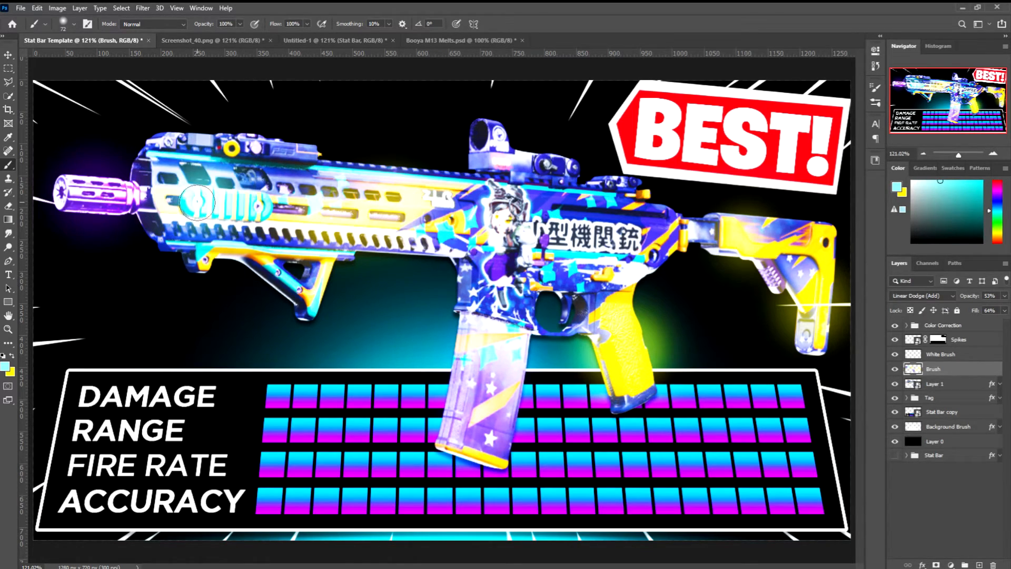
Paint a soft pale-cyan glow over the handguard's side grip and the angled foregrip.
{"action": "left_click", "coordinate": [232, 201]}
{"action": "left_click", "coordinate": [267, 208]}
{"action": "key", "text": "ctrl+z"}
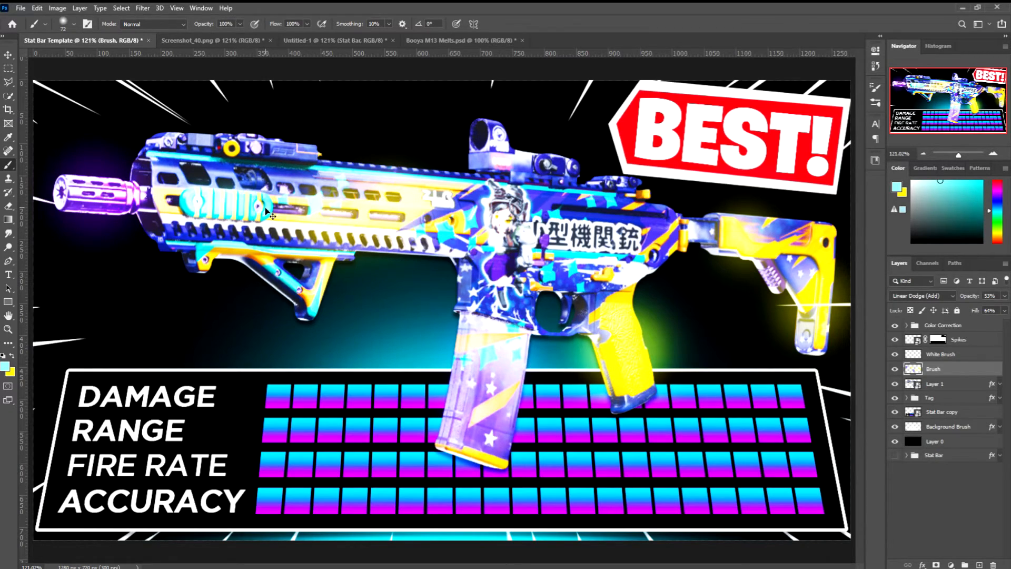
{"action": "left_click", "coordinate": [287, 286]}
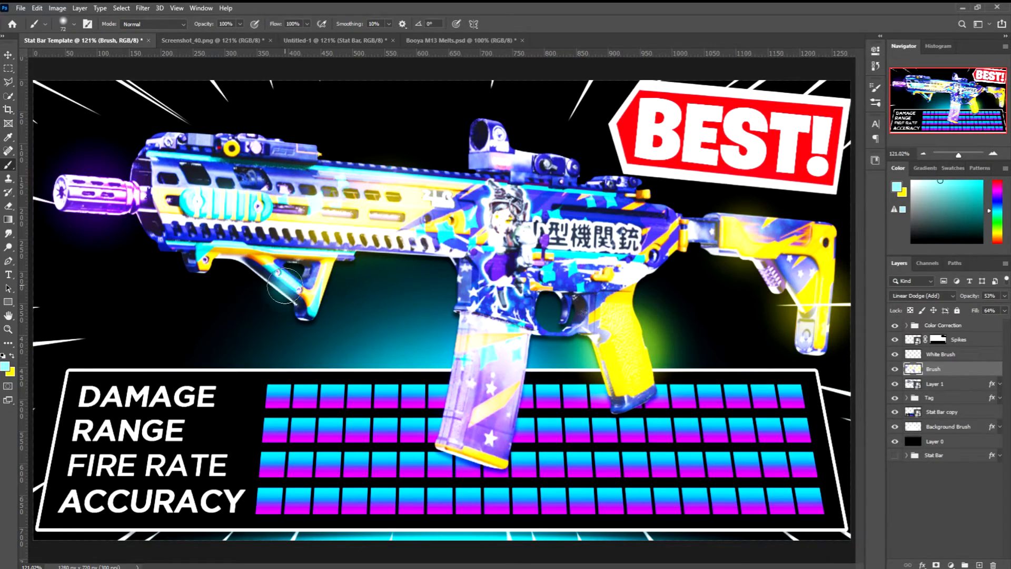
{"action": "left_click", "coordinate": [315, 309]}
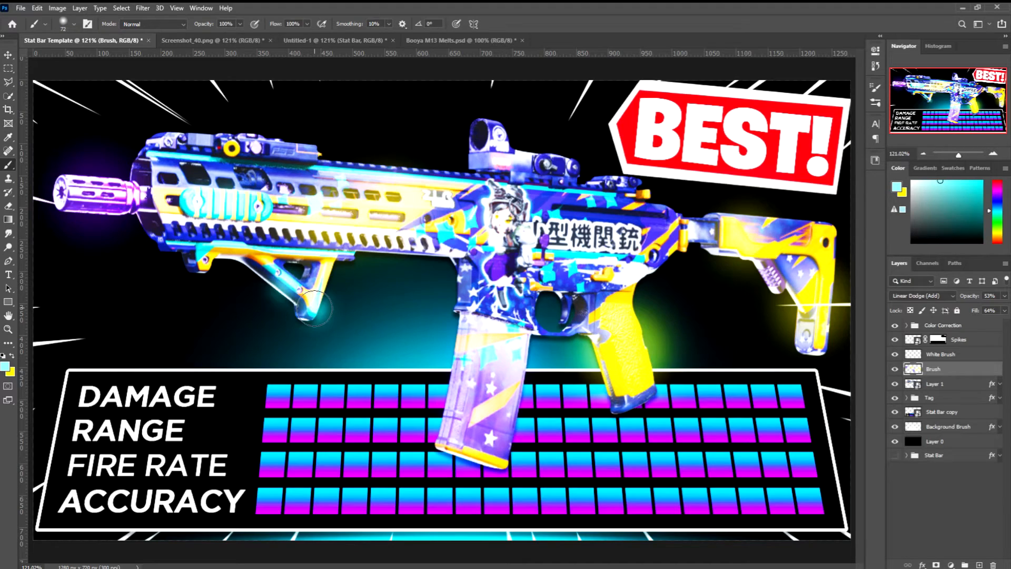
Sample a blue brush colour from the rifle and paint a soft glow over the optic sight with a brush of about 141 px.
{"action": "left_click", "coordinate": [515, 300], "text": "alt"}
{"action": "left_click_drag", "start_coordinate": [514, 301], "coordinate": [536, 305]}
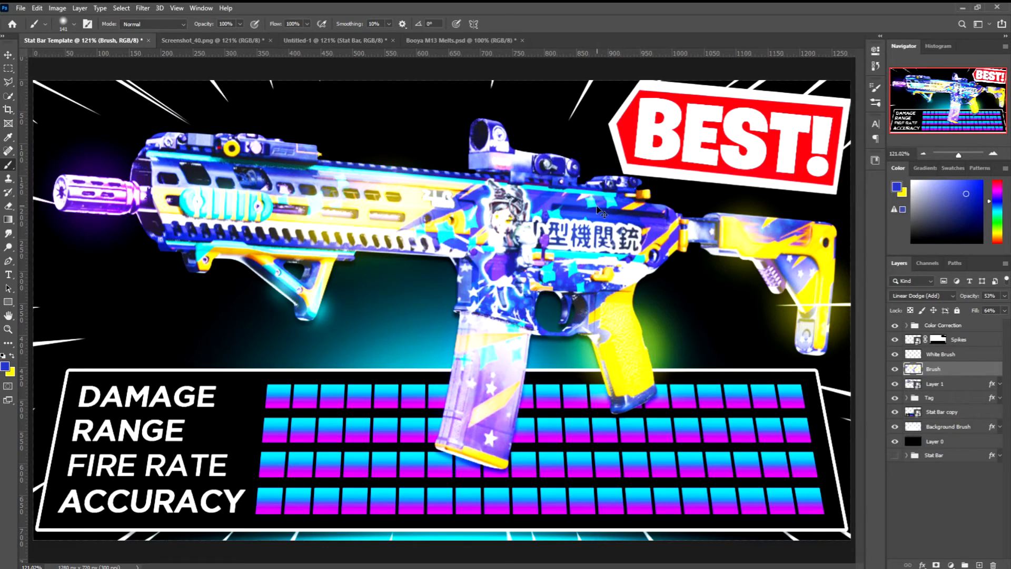
{"action": "left_click", "coordinate": [503, 143]}
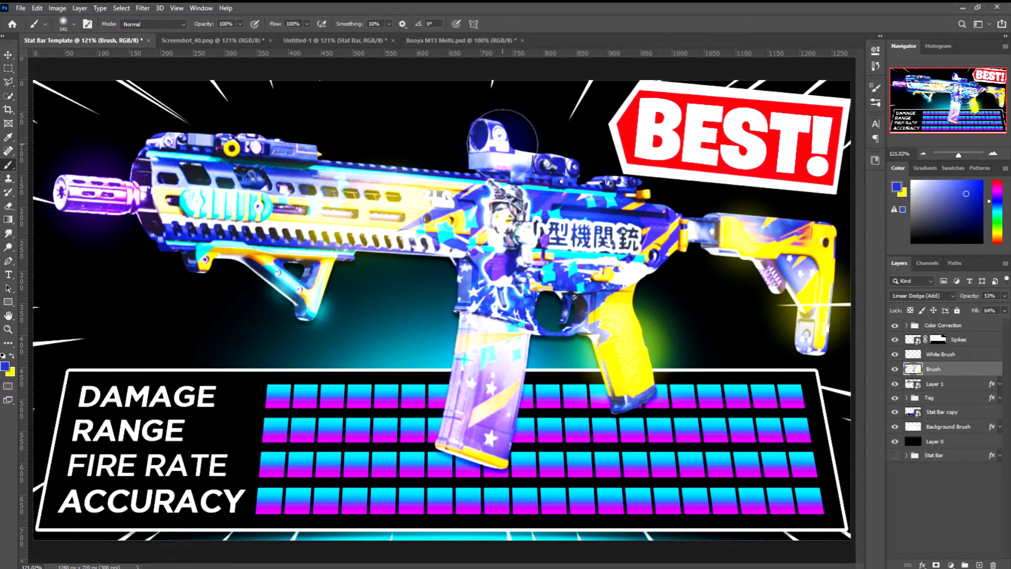
On the White Brush layer, sample white and paint a soft highlight over the optic sight with a brush of about 201 px.
{"action": "double_click", "coordinate": [970, 354]}
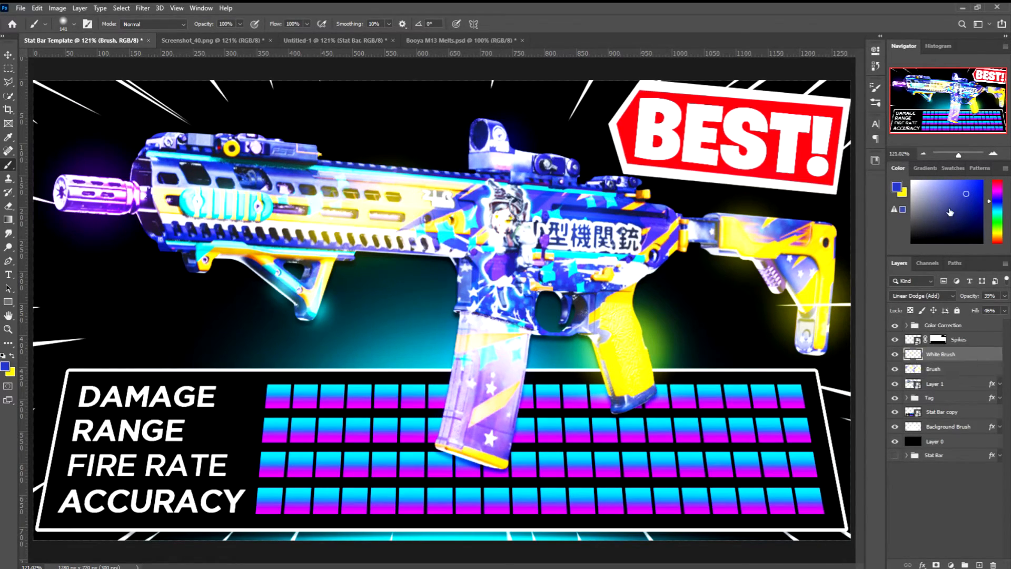
{"action": "left_click", "coordinate": [680, 78]}
{"action": "left_click", "coordinate": [703, 137], "text": "alt"}
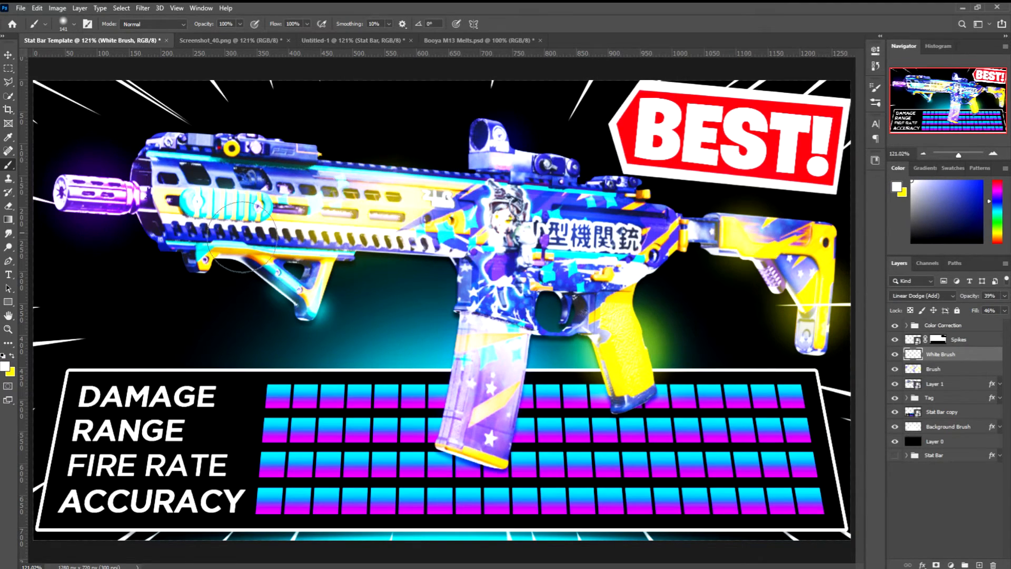
{"action": "left_click_drag", "start_coordinate": [645, 252], "coordinate": [667, 253]}
{"action": "scroll", "coordinate": [667, 253], "scroll_direction": "down", "scroll_amount": 2}
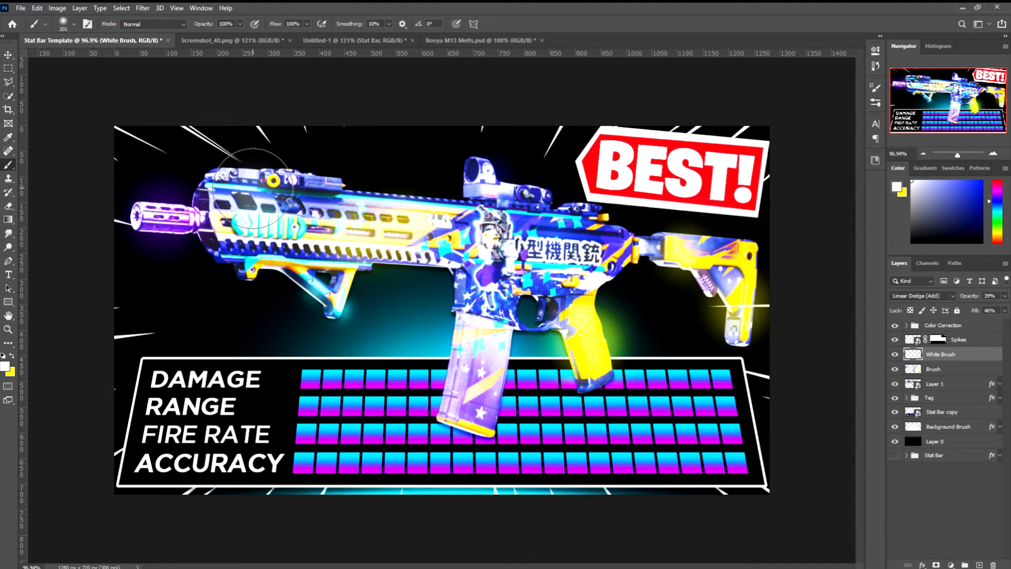
{"action": "left_click", "coordinate": [485, 167]}
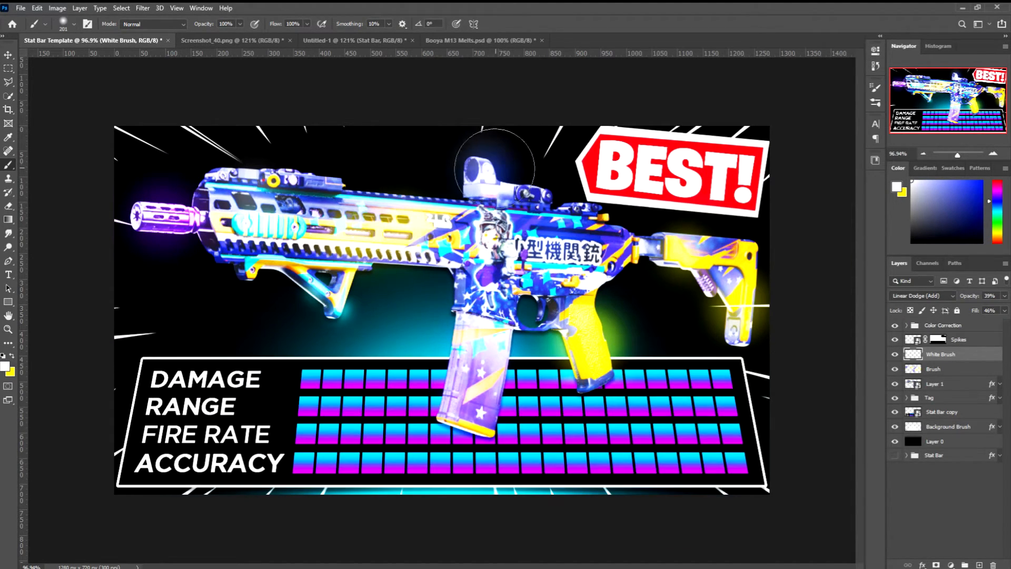
Try painting a soft white highlight over the rifle's stock.
{"action": "left_click", "coordinate": [729, 260]}
{"action": "key", "text": "ctrl+z"}
{"action": "key", "text": "ctrl+shift+z"}
{"action": "key", "text": "ctrl+z"}
On the Brush layer, sample cyan from the stat bars and paint a soft glow over their right part with a brush of about 291 px.
{"action": "double_click", "coordinate": [954, 374]}
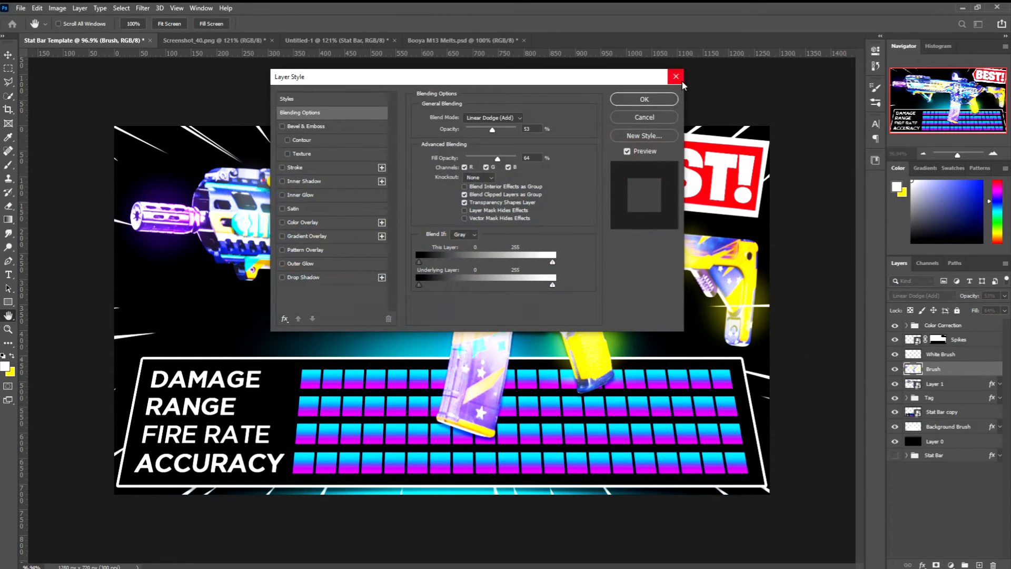
{"action": "left_click", "coordinate": [680, 80]}
{"action": "scroll", "coordinate": [760, 341], "scroll_direction": "up", "scroll_amount": 1}
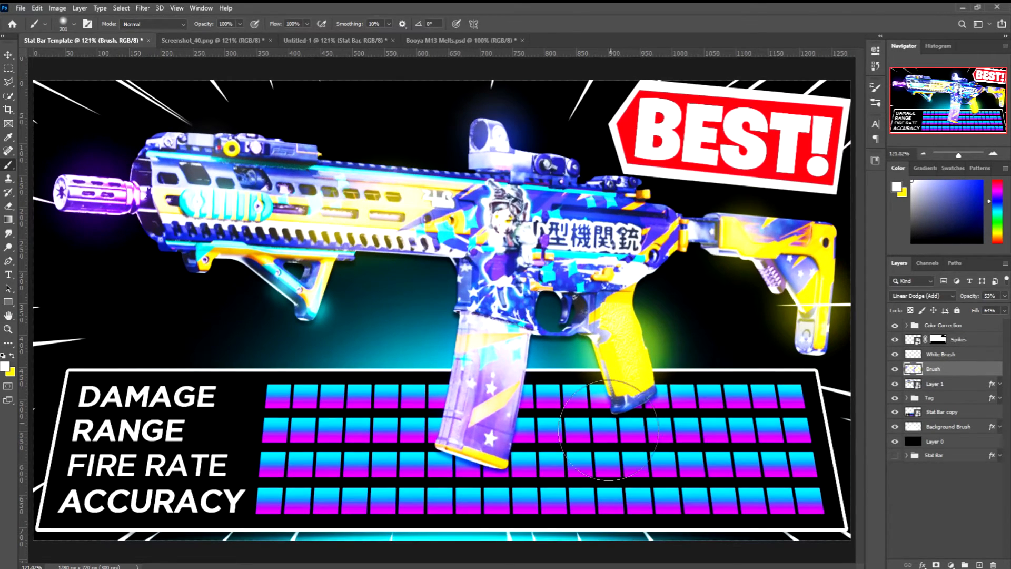
{"action": "left_click", "coordinate": [554, 385], "text": "alt"}
{"action": "left_click", "coordinate": [552, 391], "text": "alt"}
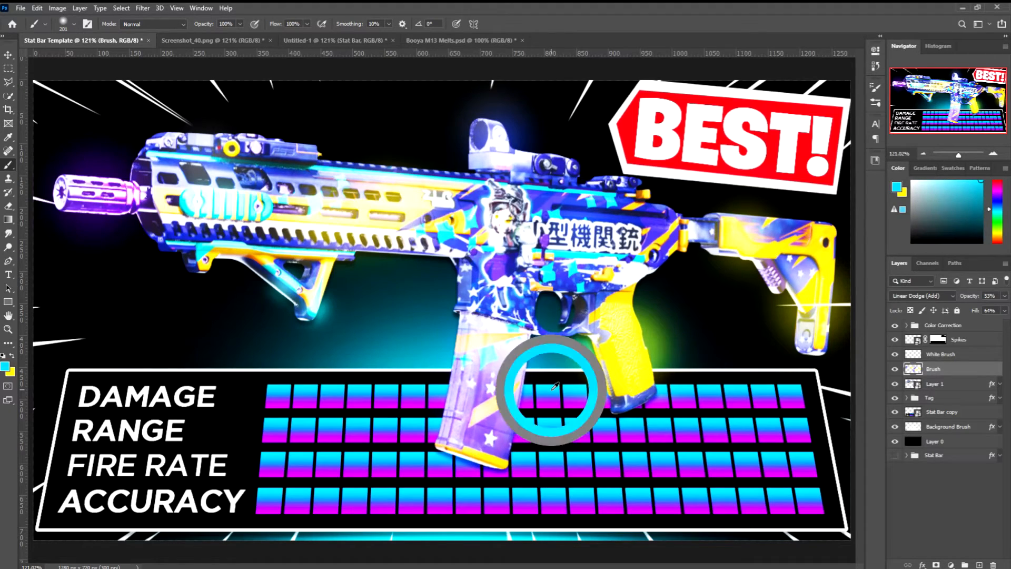
{"action": "left_click_drag", "start_coordinate": [716, 442], "coordinate": [753, 447]}
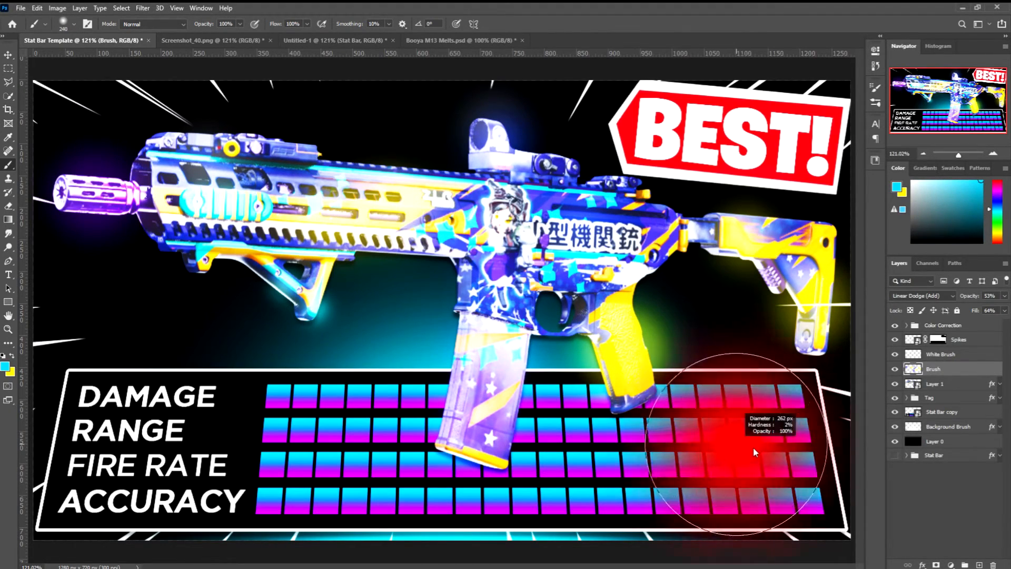
{"action": "left_click", "coordinate": [742, 447]}
{"action": "left_click", "coordinate": [742, 447]}
{"action": "key", "text": "ctrl+z"}
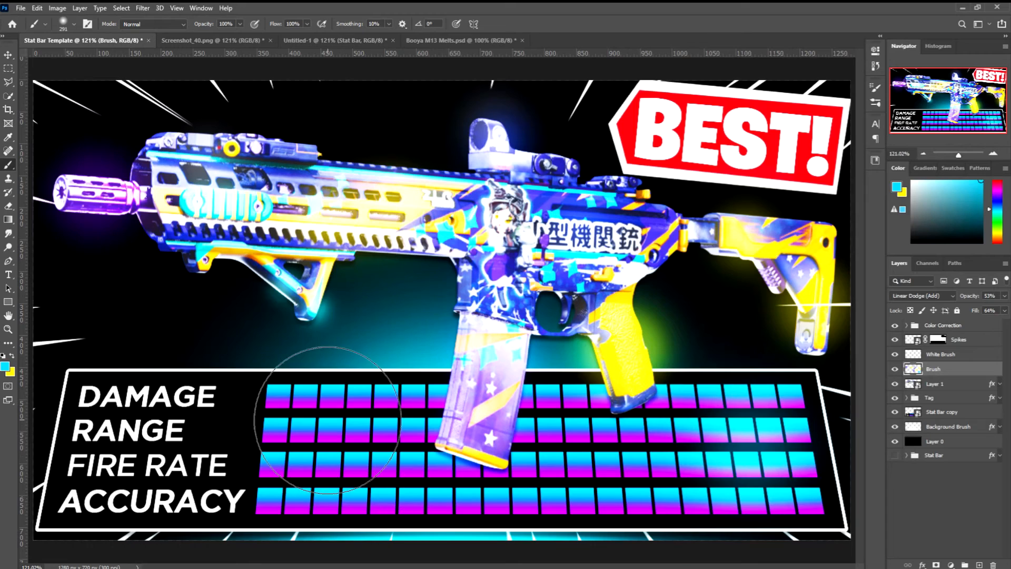
Paint a soft cyan glow over the left part of the stat bars and a sampled-magenta glow over their middle.
{"action": "left_click", "coordinate": [327, 420]}
{"action": "key", "text": "ctrl+z"}
{"action": "left_click", "coordinate": [338, 440]}
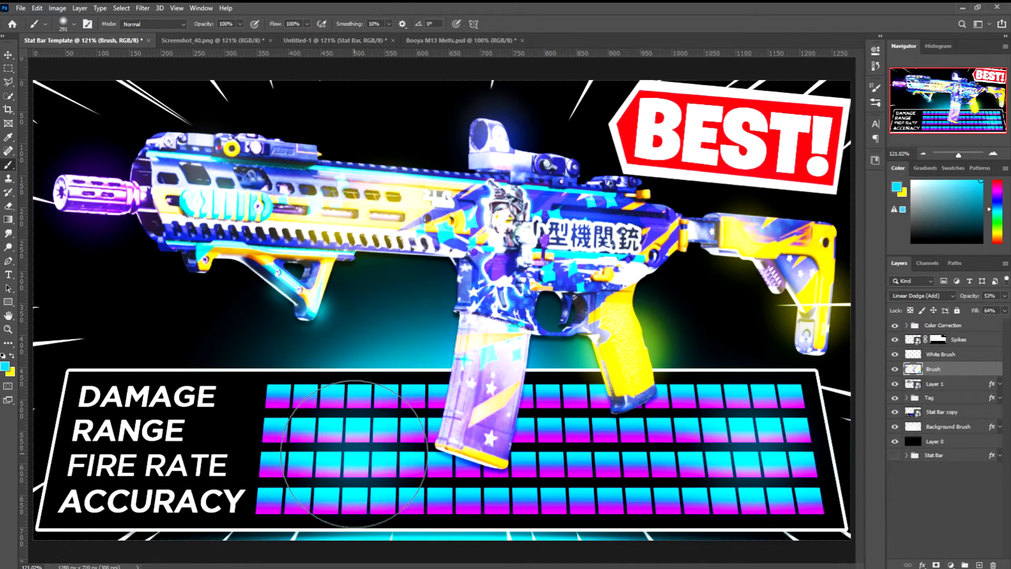
{"action": "key", "text": "ctrl+z"}
{"action": "left_click", "coordinate": [346, 445]}
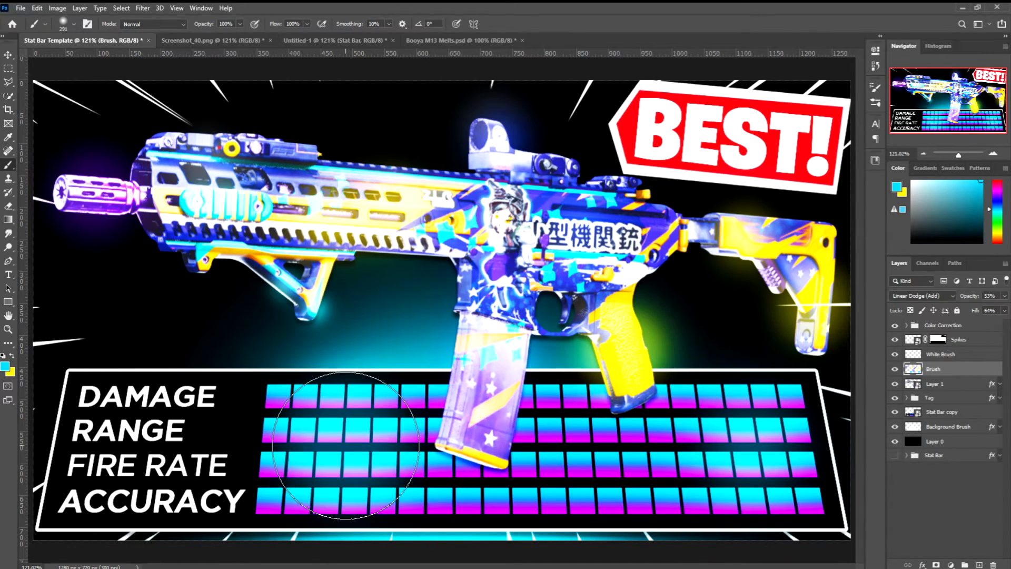
{"action": "left_click", "coordinate": [584, 474], "text": "alt"}
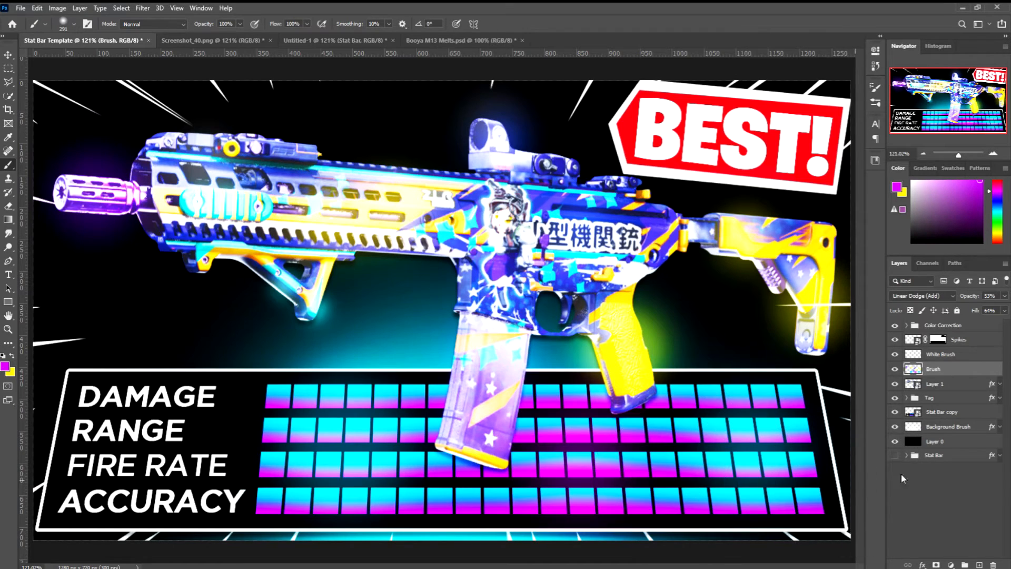
Check the blending options of the White Brush and Brush layers.
{"action": "left_click", "coordinate": [985, 360]}
{"action": "double_click", "coordinate": [987, 359]}
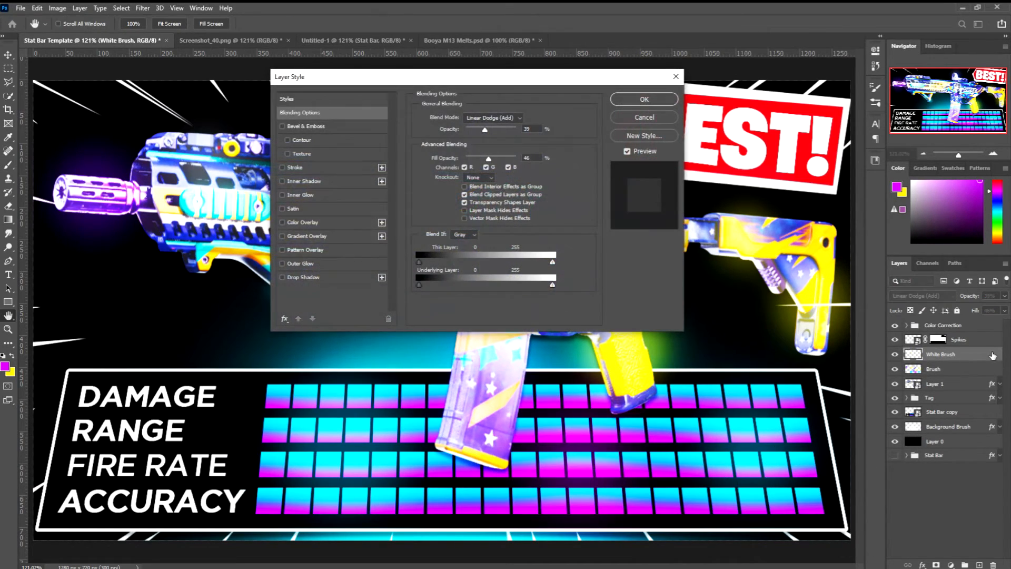
{"action": "left_click", "coordinate": [677, 77]}
{"action": "double_click", "coordinate": [972, 369]}
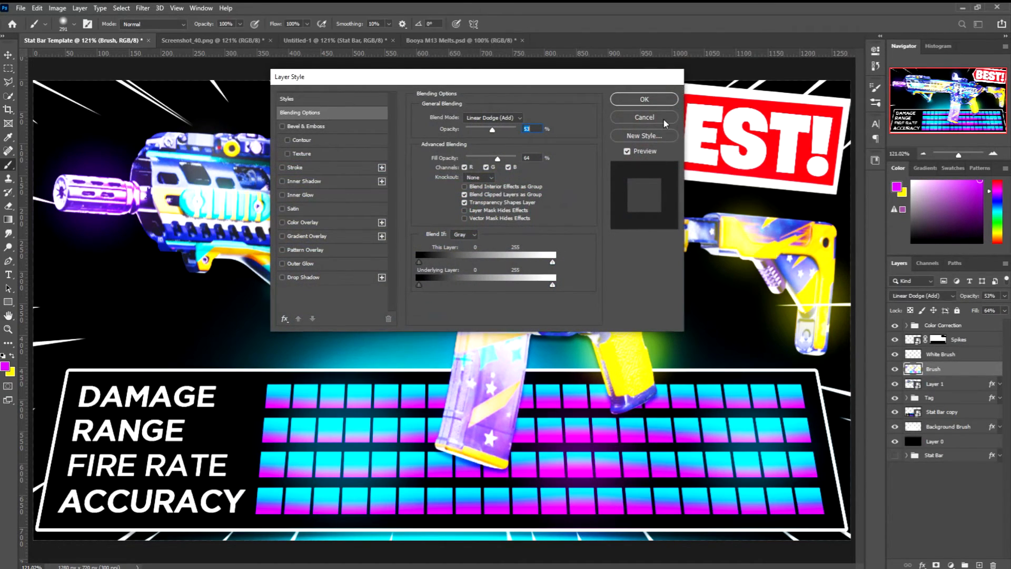
{"action": "left_click", "coordinate": [676, 77]}
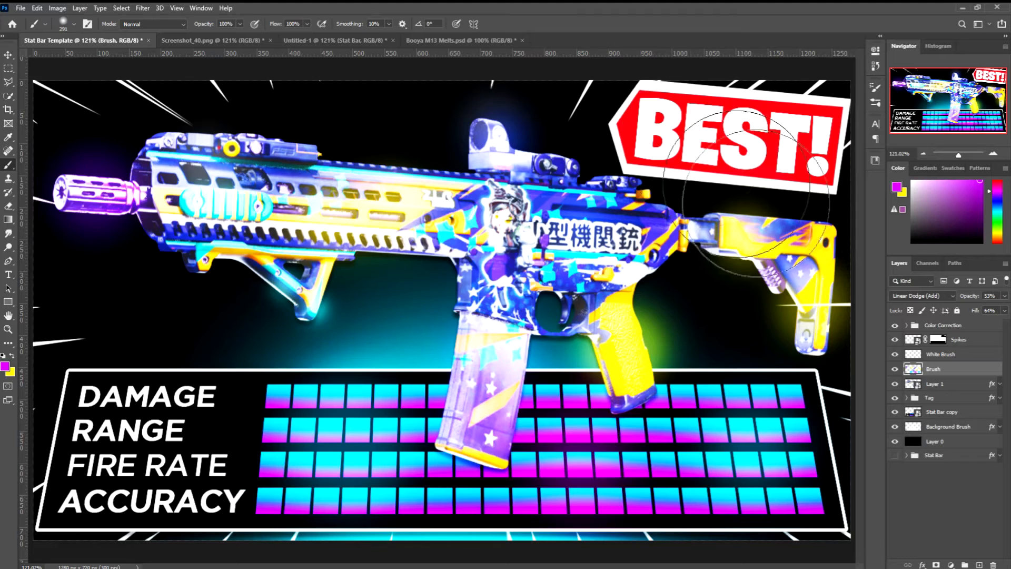
Open the Camera Raw filter on Layer 1; set sharpening 41, radius 1.4, detail 36, noise reduction 45 with detail 65, and colour noise reduction 53.
{"action": "left_click", "coordinate": [978, 389]}
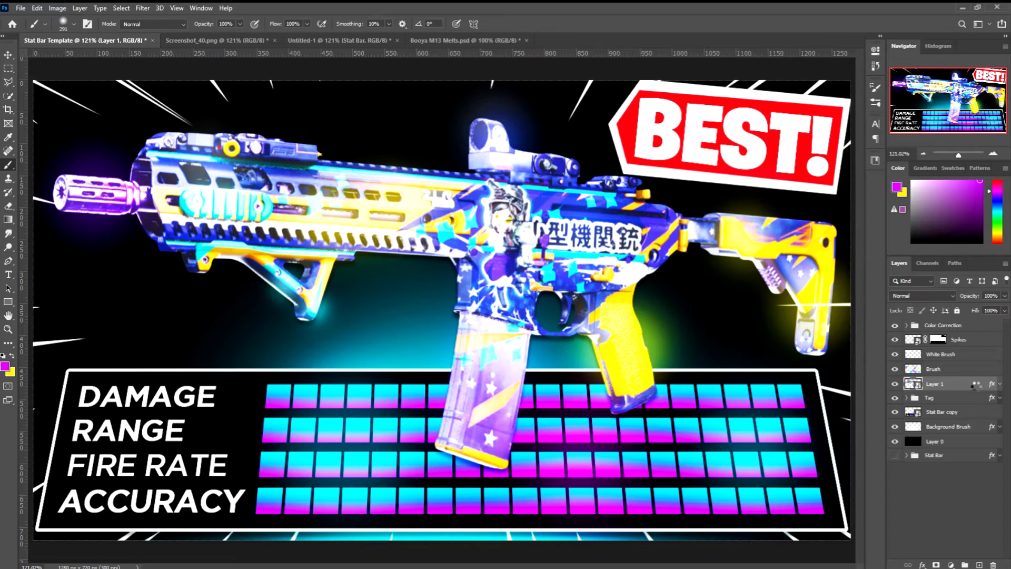
{"action": "key", "text": "ctrl+shift+a"}
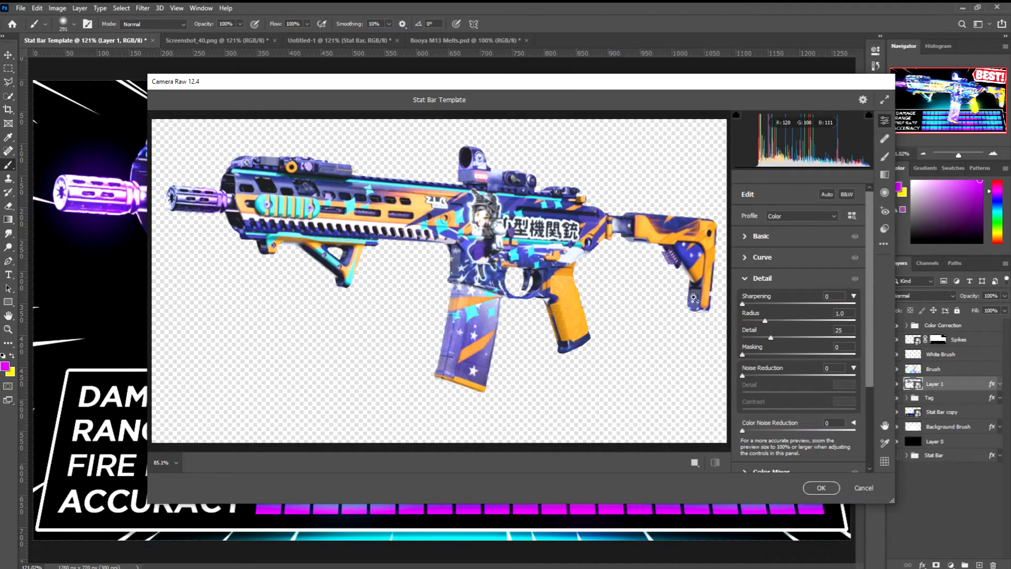
{"action": "left_click", "coordinate": [773, 304]}
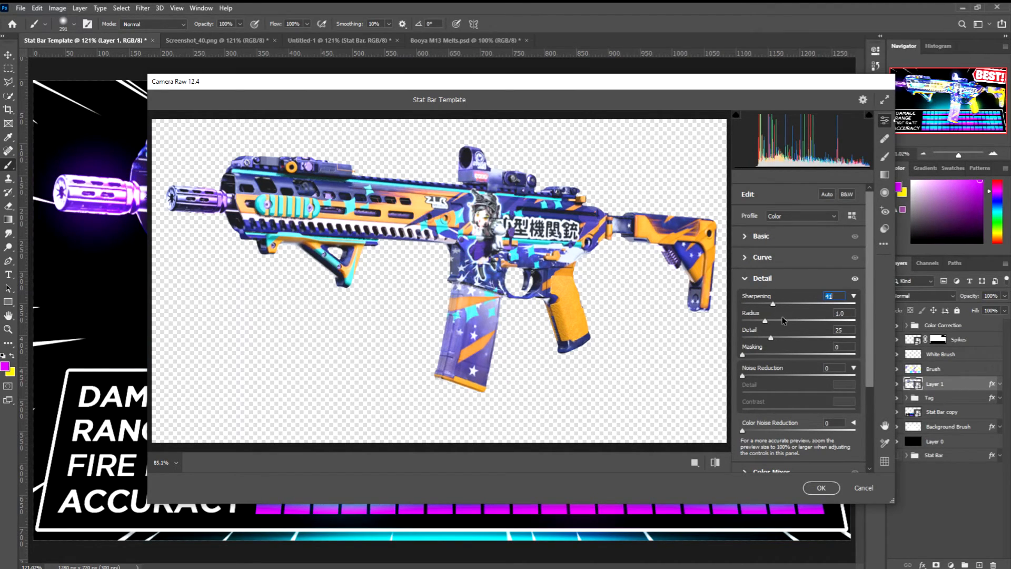
{"action": "left_click", "coordinate": [784, 321]}
{"action": "left_click", "coordinate": [784, 338]}
{"action": "left_click", "coordinate": [793, 376]}
{"action": "left_click", "coordinate": [816, 392]}
{"action": "left_click", "coordinate": [802, 430]}
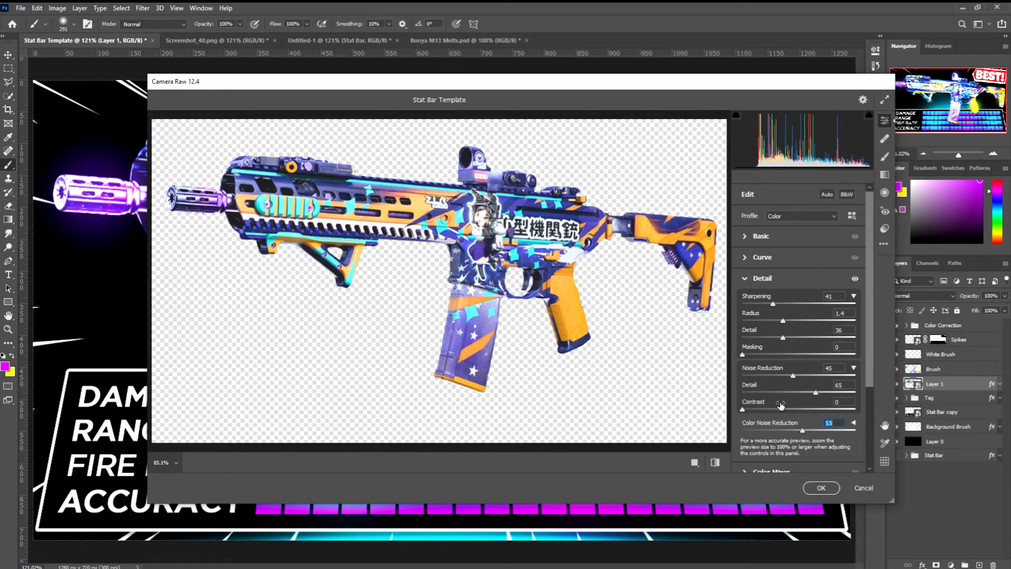
Set the rifle's basic tone to contrast +14, highlights +7, shadows -9, whites +3 and blacks -11.
{"action": "left_click", "coordinate": [759, 236]}
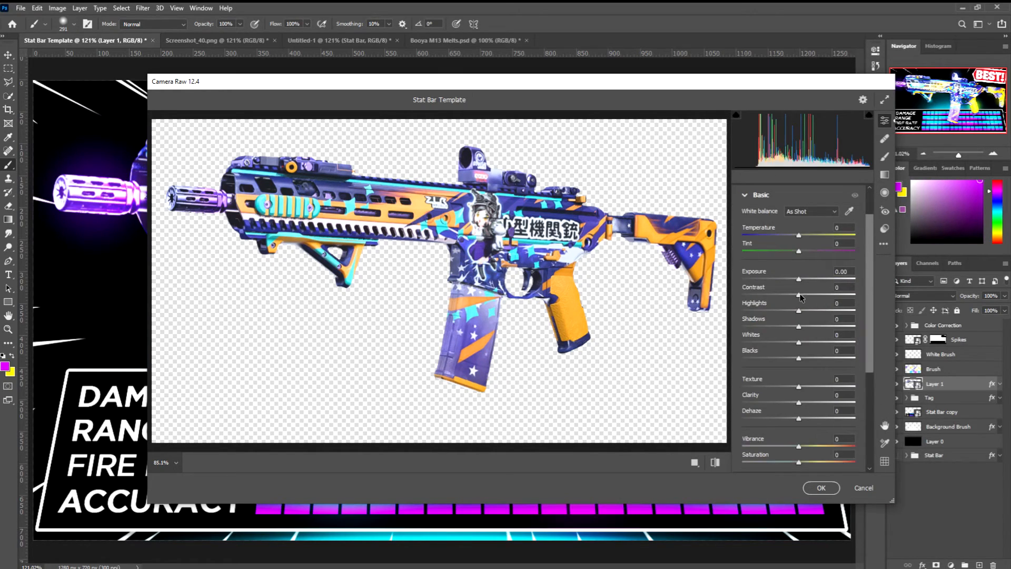
{"action": "left_click_drag", "start_coordinate": [799, 295], "coordinate": [879, 304]}
{"action": "left_click_drag", "start_coordinate": [717, 296], "coordinate": [816, 304]}
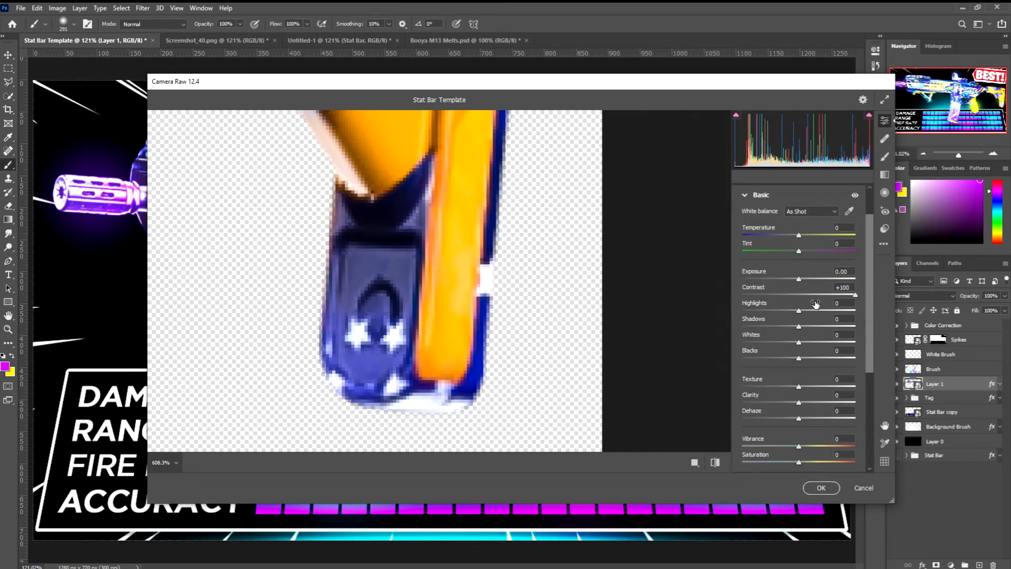
{"action": "left_click_drag", "start_coordinate": [528, 277], "coordinate": [478, 276]}
{"action": "left_click_drag", "start_coordinate": [855, 296], "coordinate": [793, 360]}
{"action": "left_click_drag", "start_coordinate": [289, 274], "coordinate": [395, 278]}
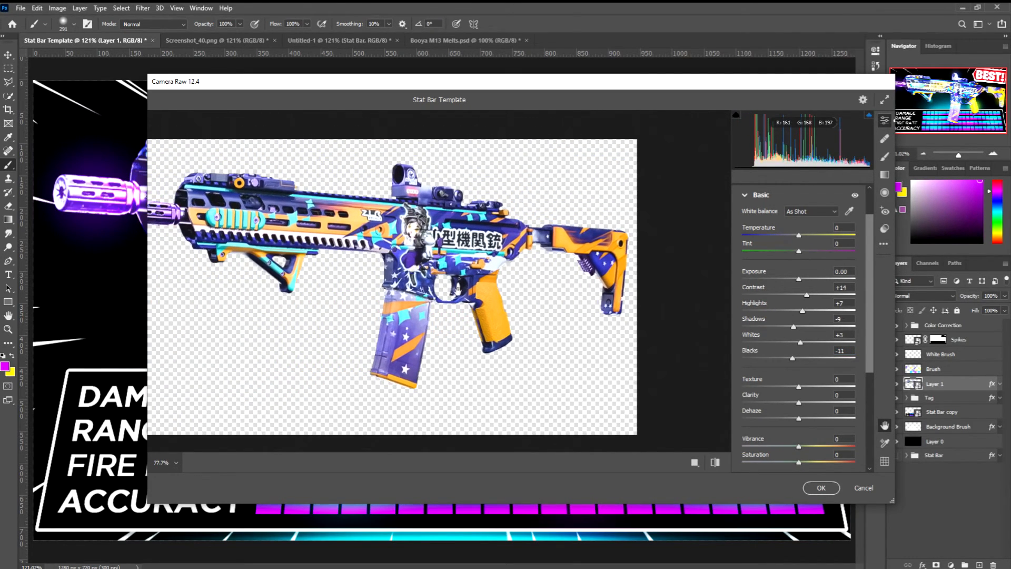
Set the rifle's texture to +17, clarity to +15, vibrance to -15 and saturation to +9.
{"action": "mouse_move", "coordinate": [799, 387]}
{"action": "left_mouse_down"}
{"action": "mouse_move", "coordinate": [822, 388]}
{"action": "mouse_move", "coordinate": [808, 388]}
{"action": "mouse_move", "coordinate": [808, 402]}
{"action": "left_mouse_up"}
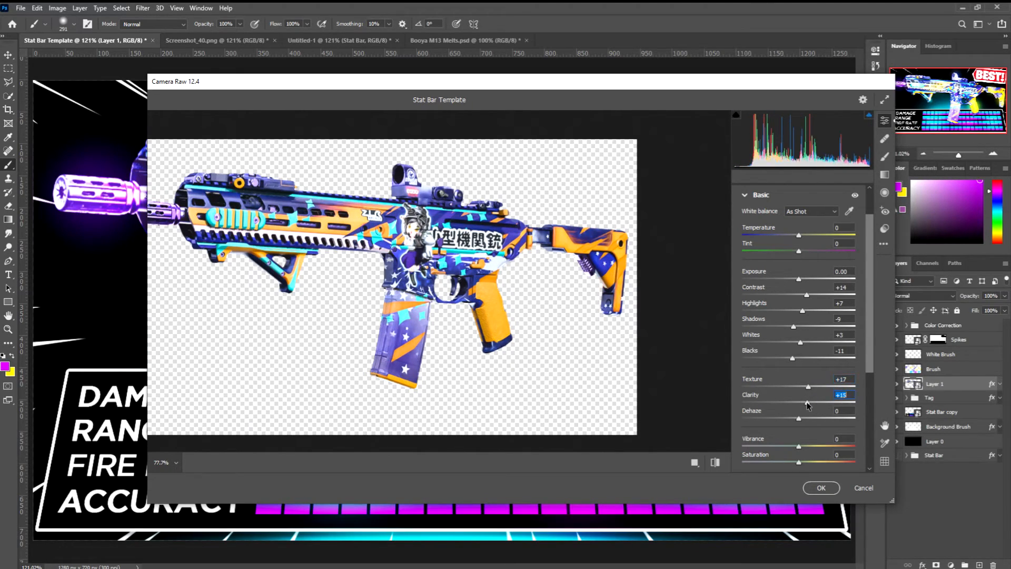
{"action": "mouse_move", "coordinate": [801, 449]}
{"action": "left_mouse_down"}
{"action": "mouse_move", "coordinate": [791, 447]}
{"action": "mouse_move", "coordinate": [806, 463]}
{"action": "left_mouse_up"}
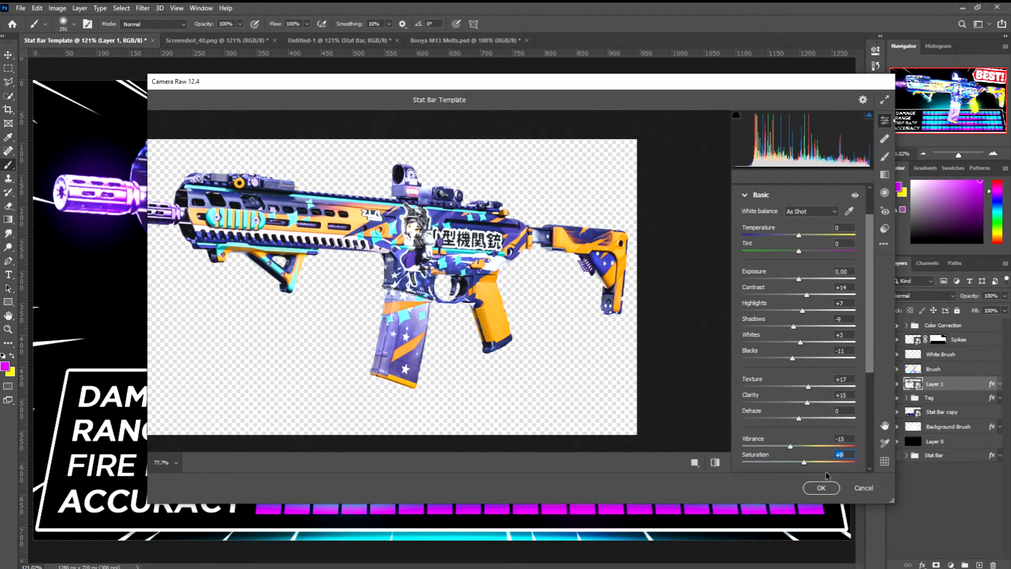
{"action": "scroll", "coordinate": [806, 296], "scroll_direction": "down", "scroll_amount": 1}
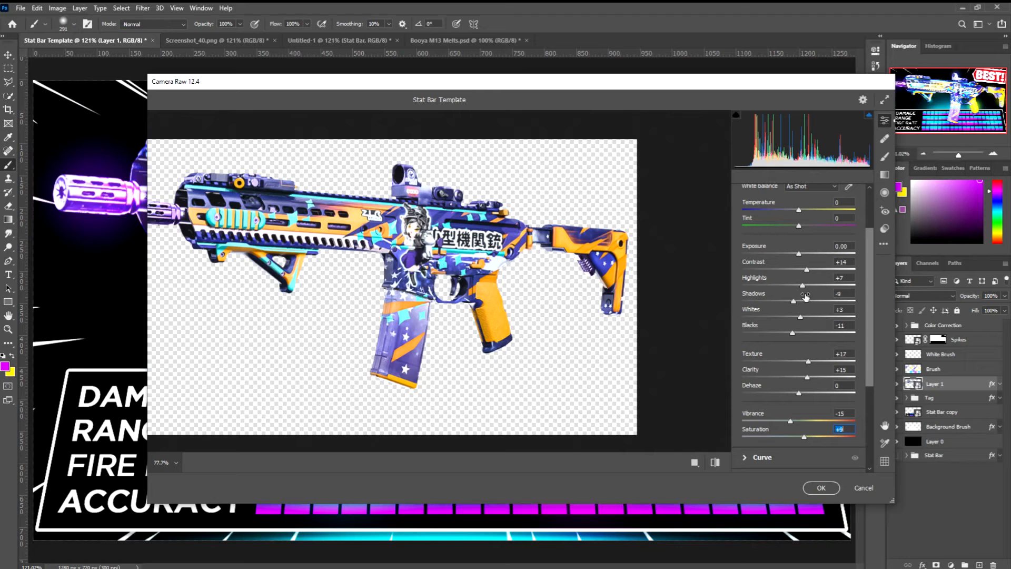
Apply the Camera Raw adjustments to the rifle layer and collapse its effects list.
{"action": "left_click", "coordinate": [821, 488]}
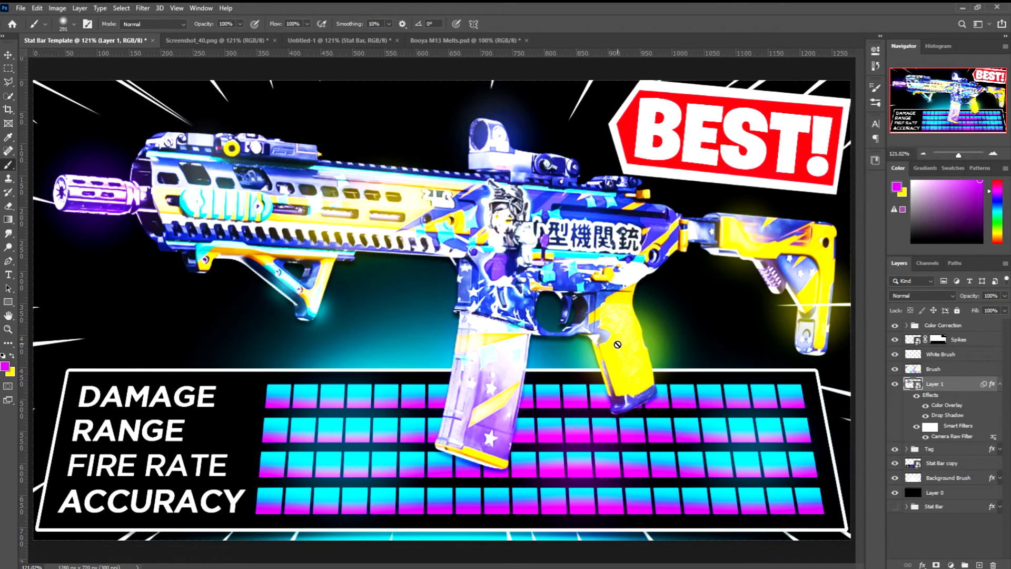
{"action": "left_click", "coordinate": [1000, 384]}
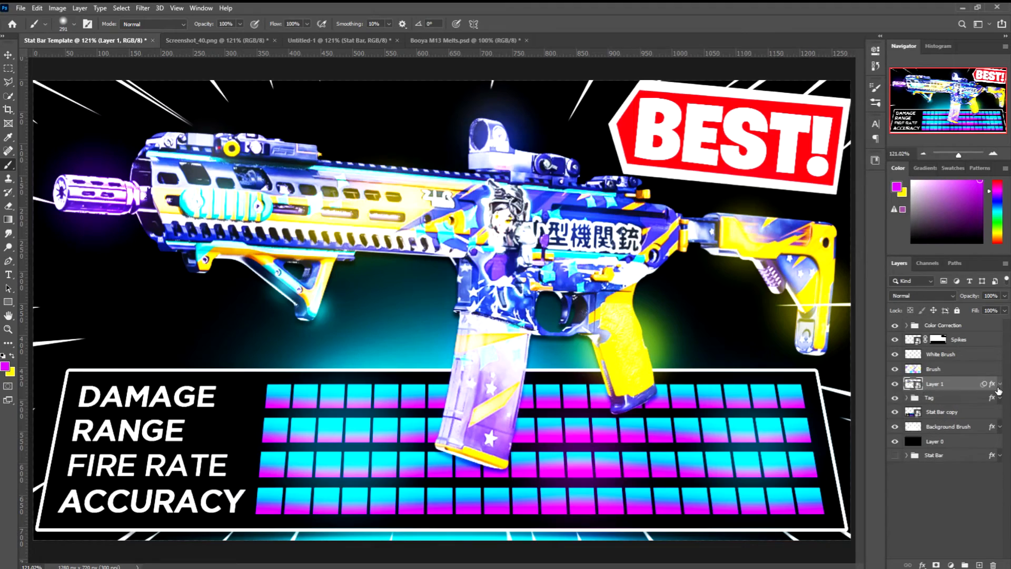
Group all the layers, then duplicate the group and merge the duplicate into a single flattened layer.
{"action": "left_click", "coordinate": [965, 456]}
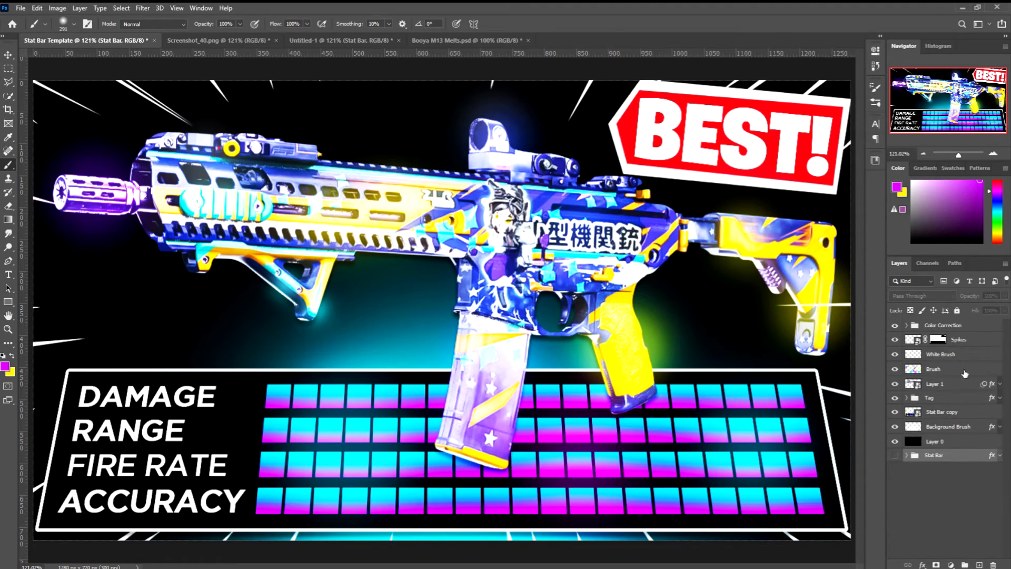
{"action": "key", "text": "ctrl+alt+a"}
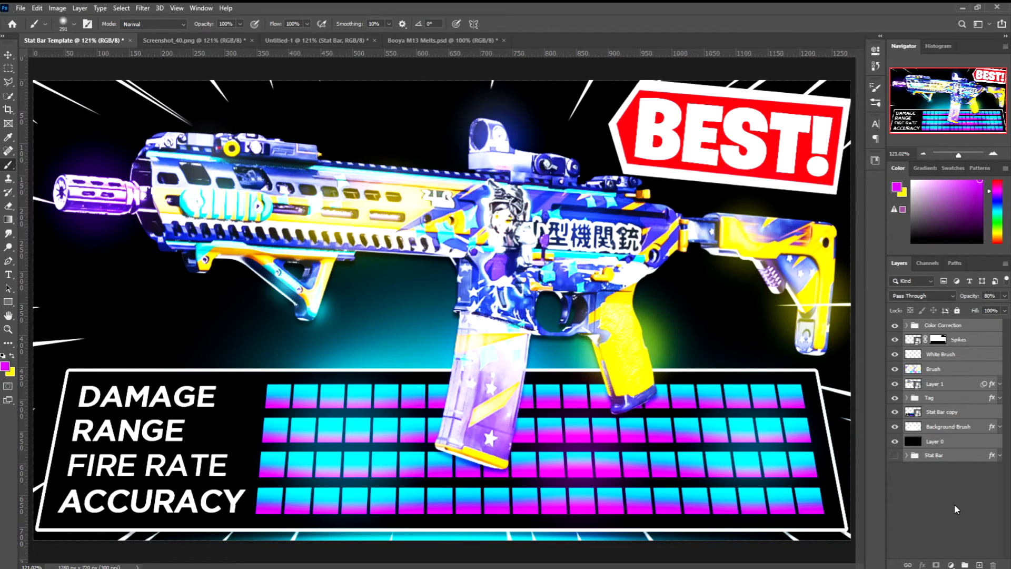
{"action": "key", "text": "ctrl+g"}
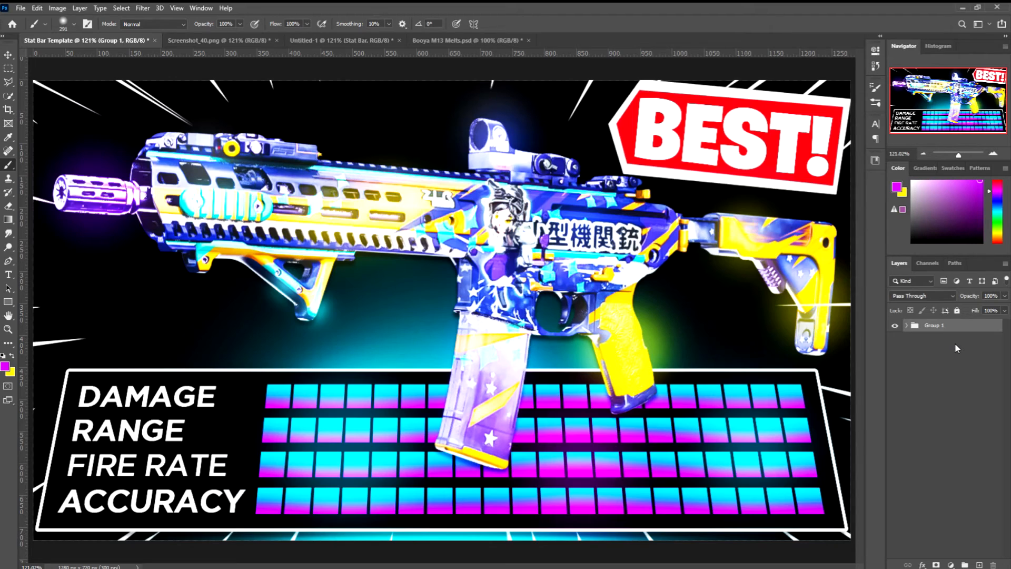
{"action": "key", "text": "ctrl+j"}
{"action": "key", "text": "ctrl+e"}
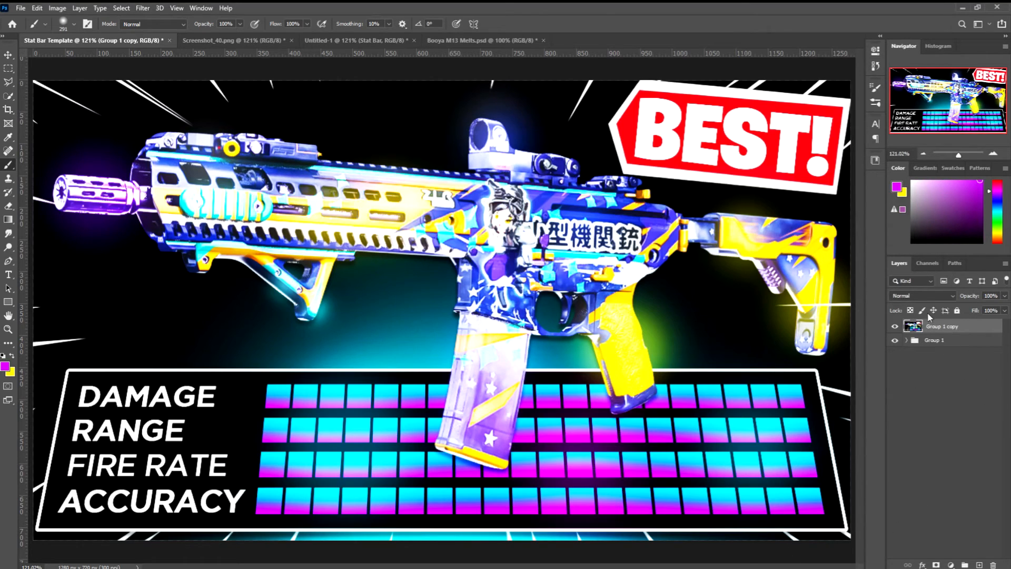
Smart Sharpen the merged copy with amount 45%, radius 1.5 px, reduce noise 28% and Lens Blur removal.
{"action": "left_click", "coordinate": [143, 8]}
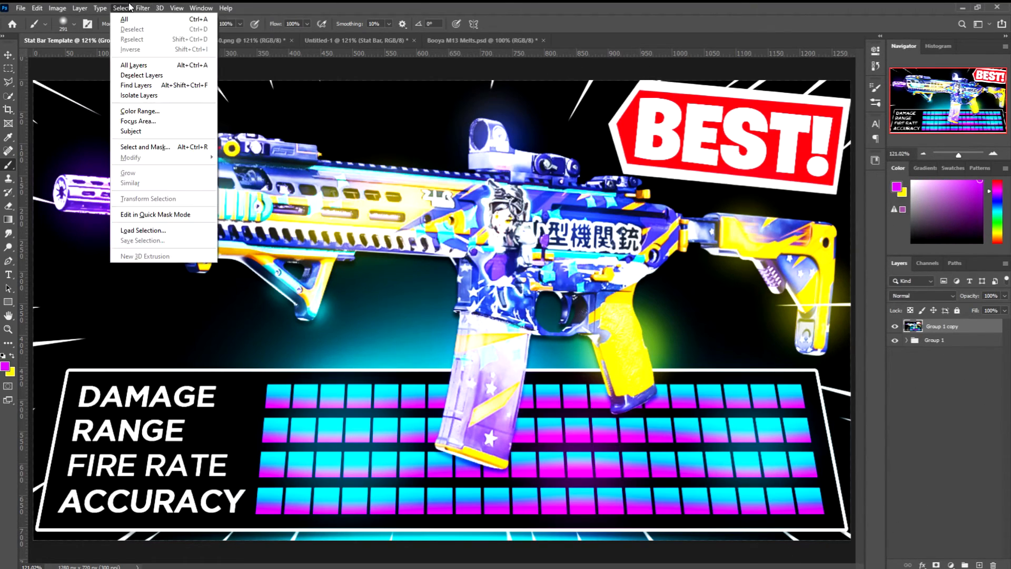
{"action": "mouse_move", "coordinate": [178, 192]}
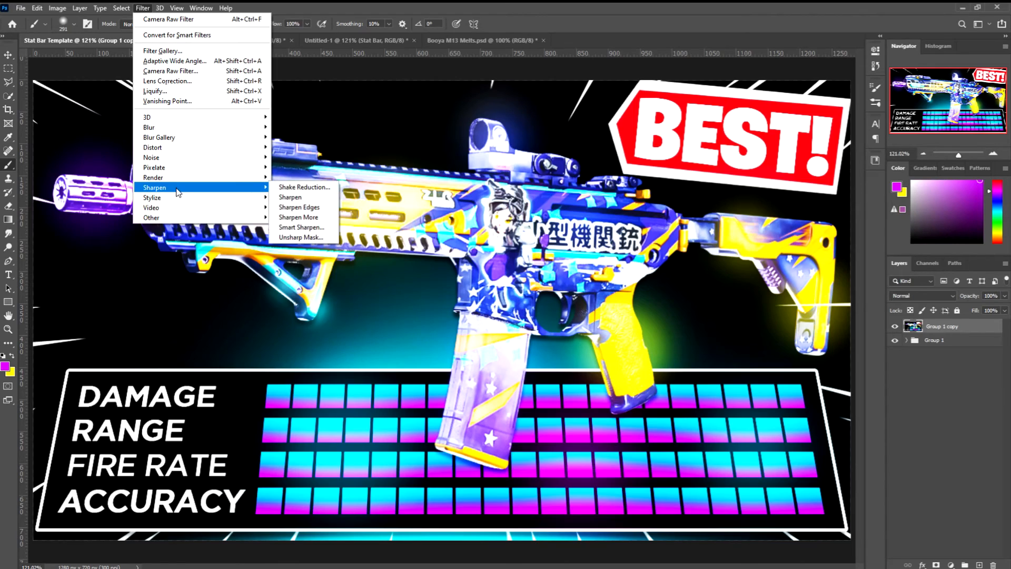
{"action": "left_click", "coordinate": [307, 228]}
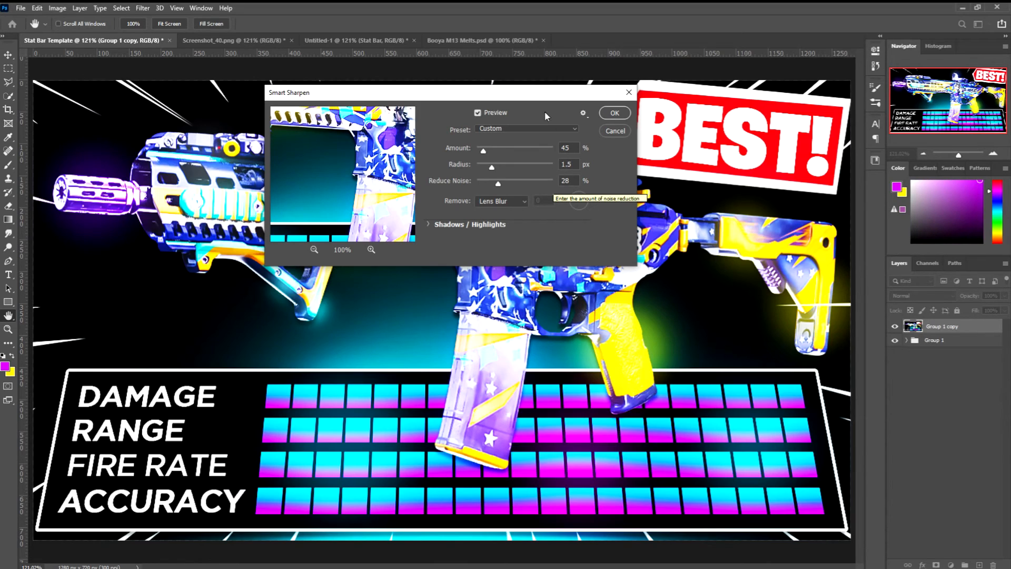
{"action": "left_click", "coordinate": [614, 112]}
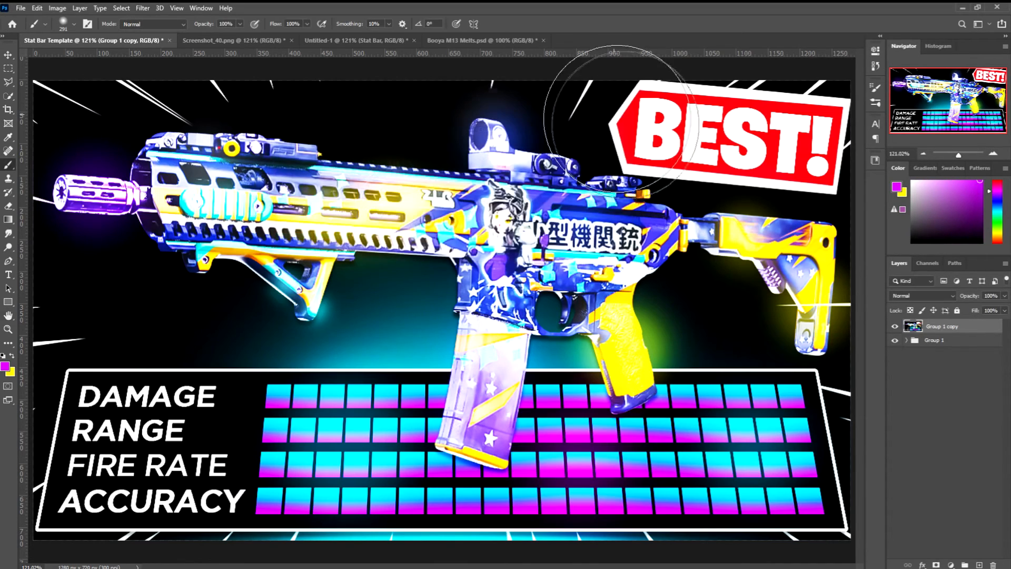
Compare the thumbnail with and without sharpening by repeatedly hiding and showing the merged copy.
{"action": "key", "text": "v"}
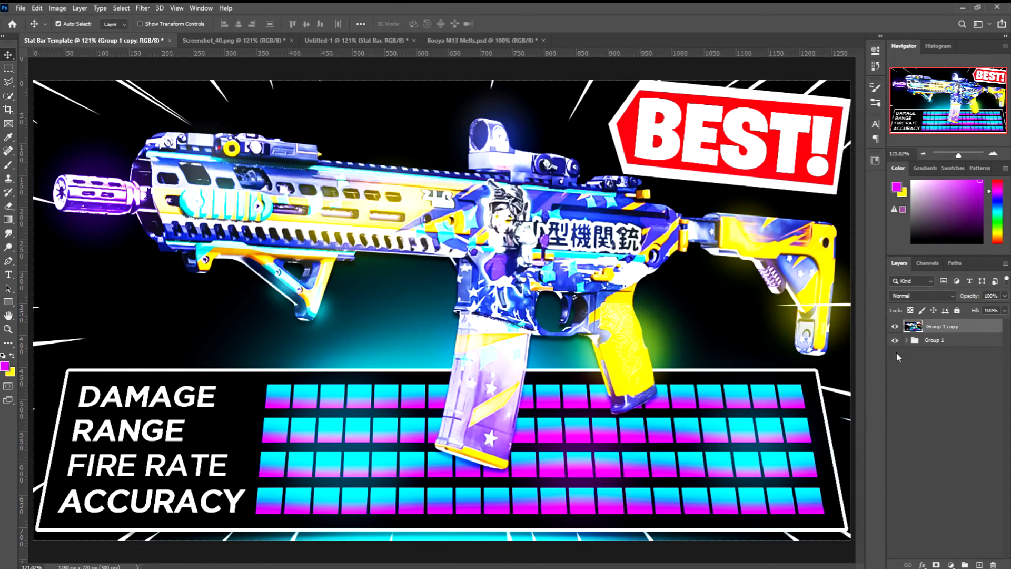
{"action": "left_click", "coordinate": [895, 326]}
{"action": "left_click", "coordinate": [894, 327]}
{"action": "left_click", "coordinate": [894, 327]}
{"action": "left_click", "coordinate": [894, 327]}
{"action": "left_click", "coordinate": [895, 328]}
{"action": "left_click", "coordinate": [895, 328]}
{"action": "left_click", "coordinate": [895, 327]}
{"action": "left_click", "coordinate": [894, 327]}
Export the thumbnail for web as a maximum-quality JPEG named Stat-Bar-Template in the Other Thumbnails folder.
{"action": "key", "text": "ctrl"}
{"action": "key", "text": "ctrl+alt+shift+s"}
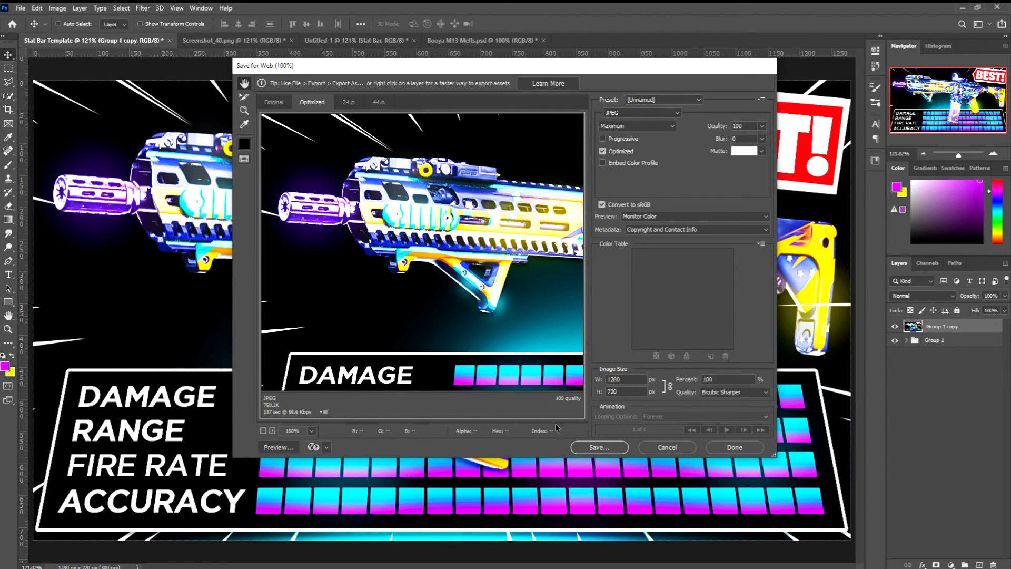
{"action": "left_click", "coordinate": [593, 447]}
{"action": "left_click", "coordinate": [322, 101]}
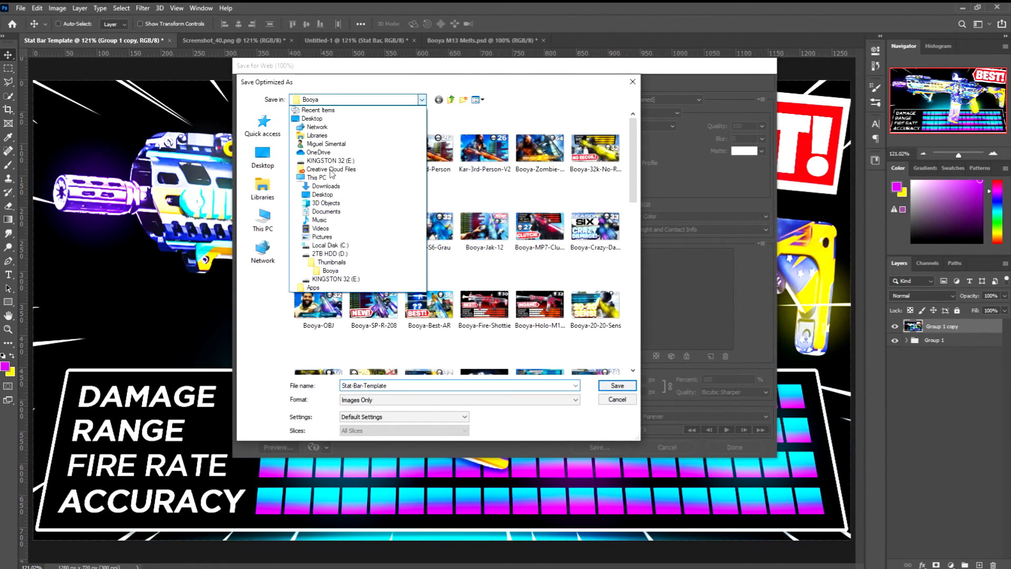
{"action": "left_click", "coordinate": [329, 260]}
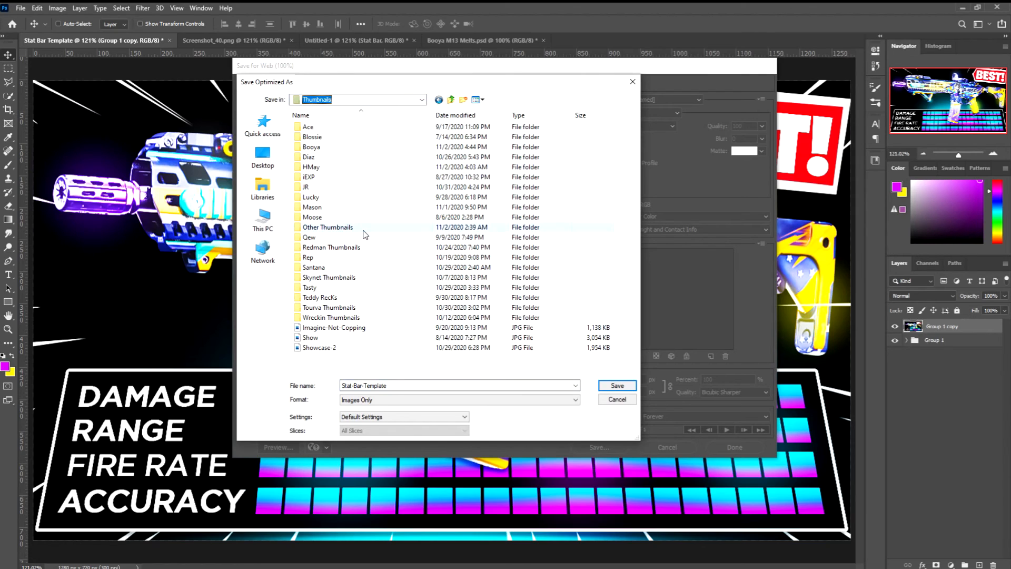
{"action": "double_click", "coordinate": [362, 231]}
{"action": "left_click", "coordinate": [614, 386]}
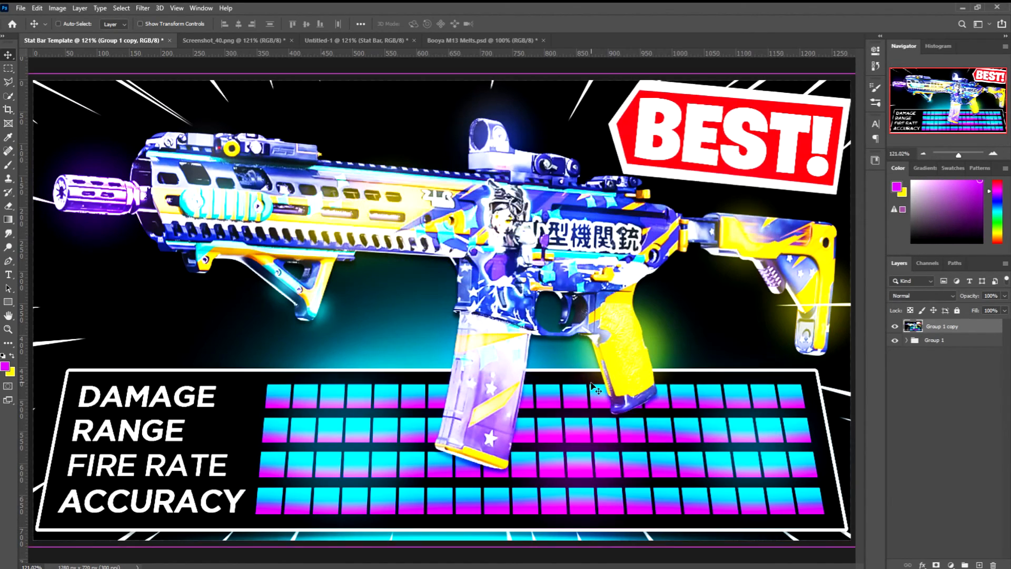
Save the document on the computer as the Photoshop file Stat Bar Template in the PSD folder of Other Thumbnails.
{"action": "key", "text": "ctrl+s"}
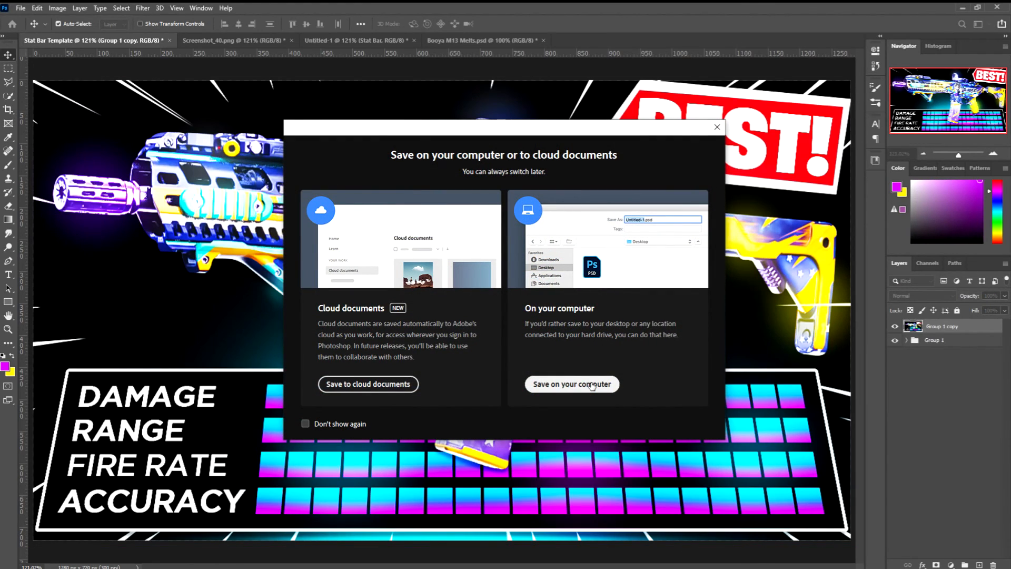
{"action": "left_click", "coordinate": [593, 386]}
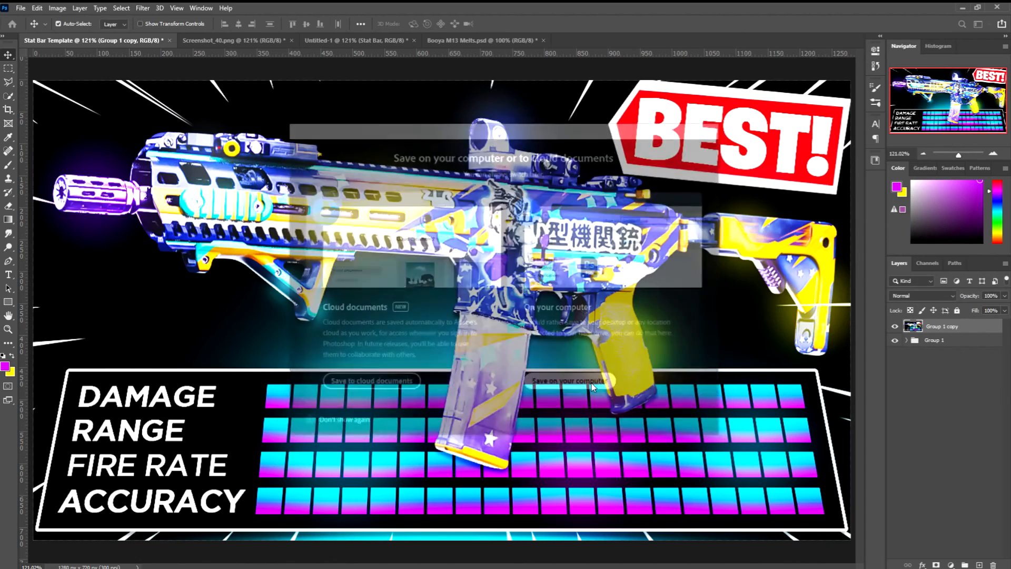
{"action": "left_click", "coordinate": [177, 29]}
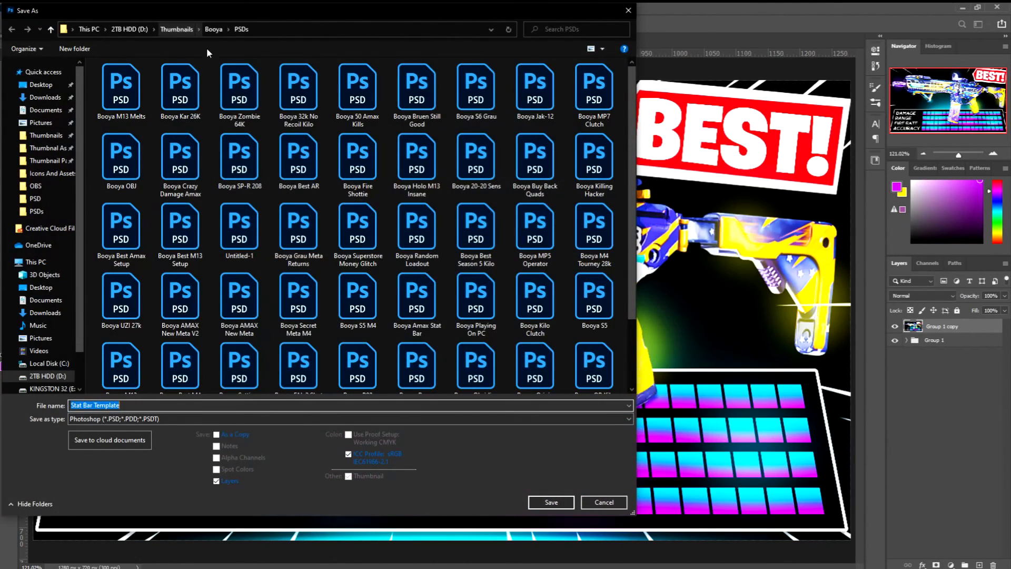
{"action": "double_click", "coordinate": [185, 161]}
{"action": "double_click", "coordinate": [138, 111]}
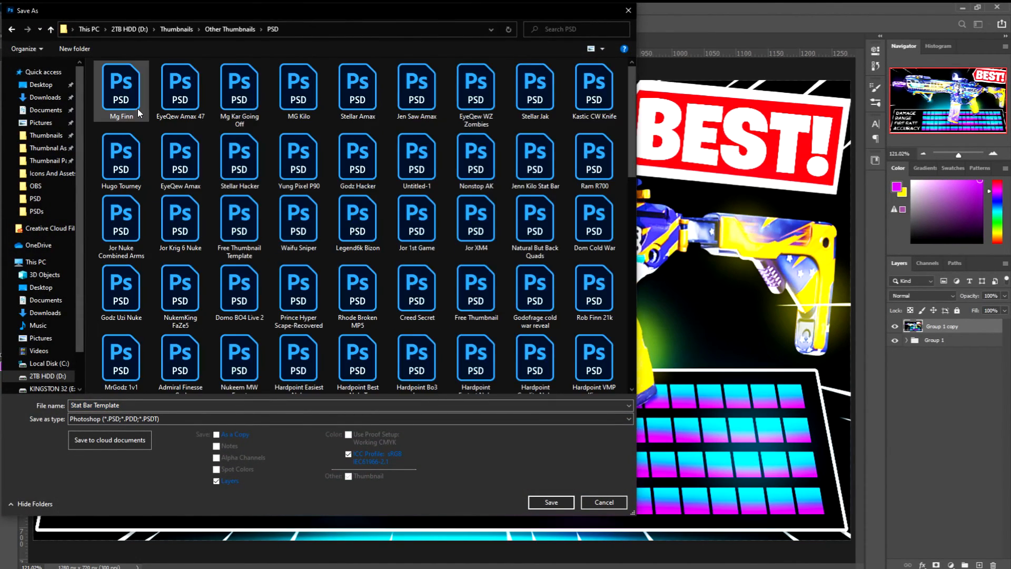
{"action": "key", "text": "Return"}
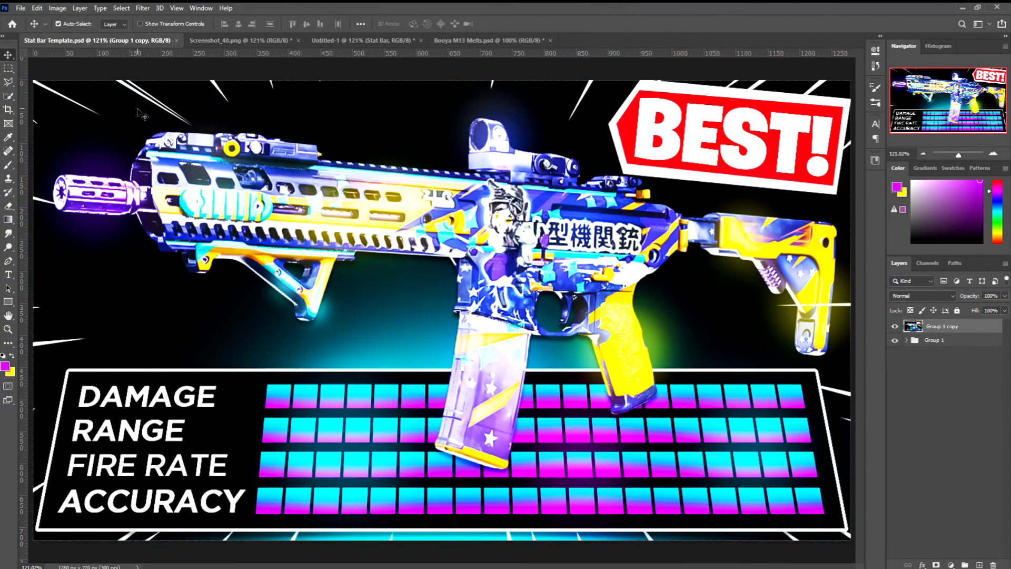